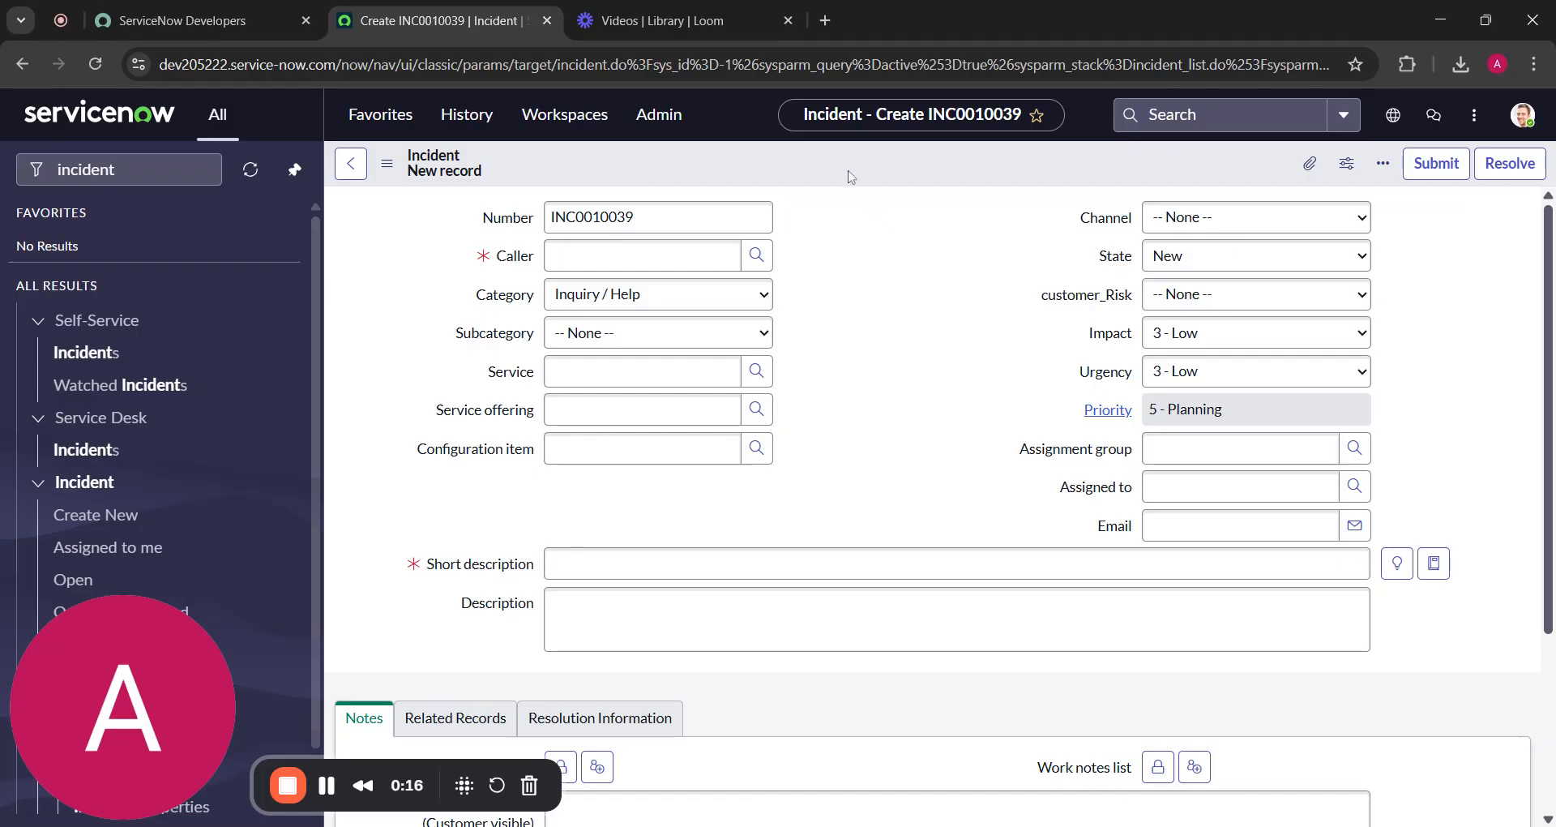
Show the Configure submenu from the new Incident form header's context menu
right_click(851, 172)
mouse_move(890, 213)
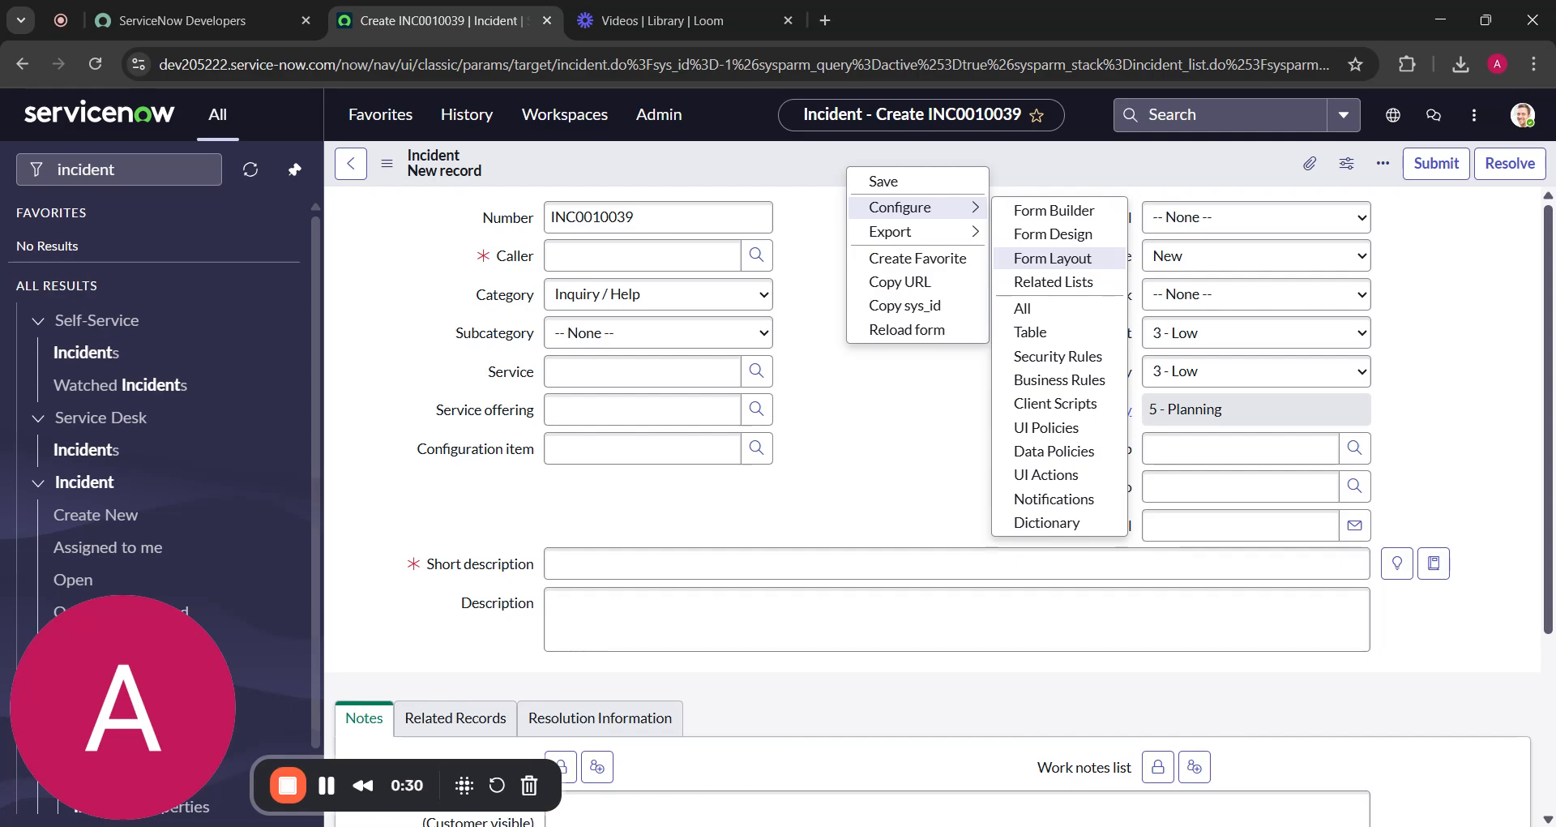
click(921, 400)
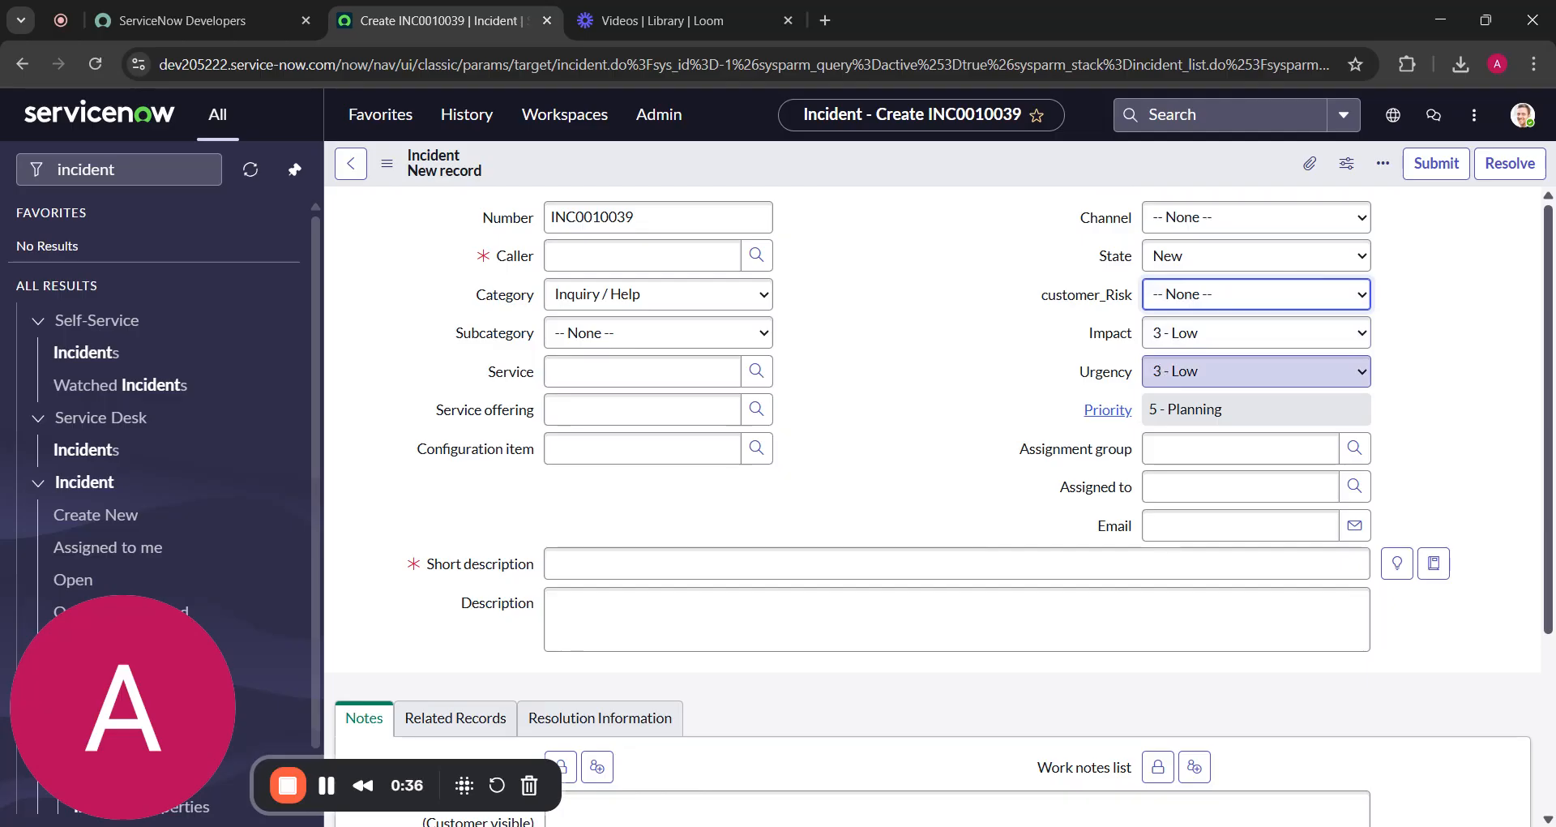
right_click(939, 175)
mouse_move(1017, 215)
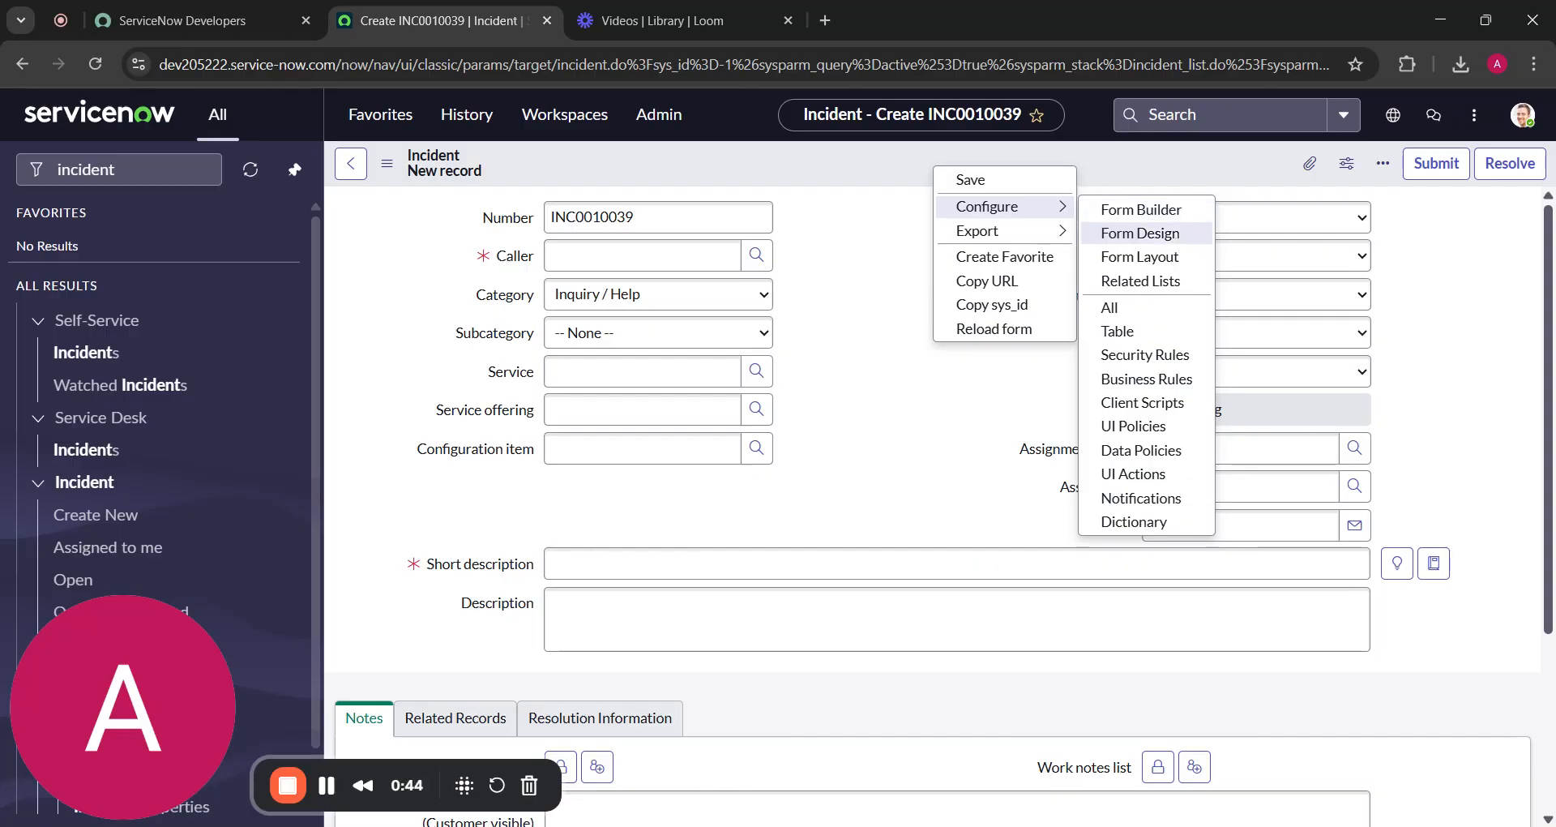
click(849, 250)
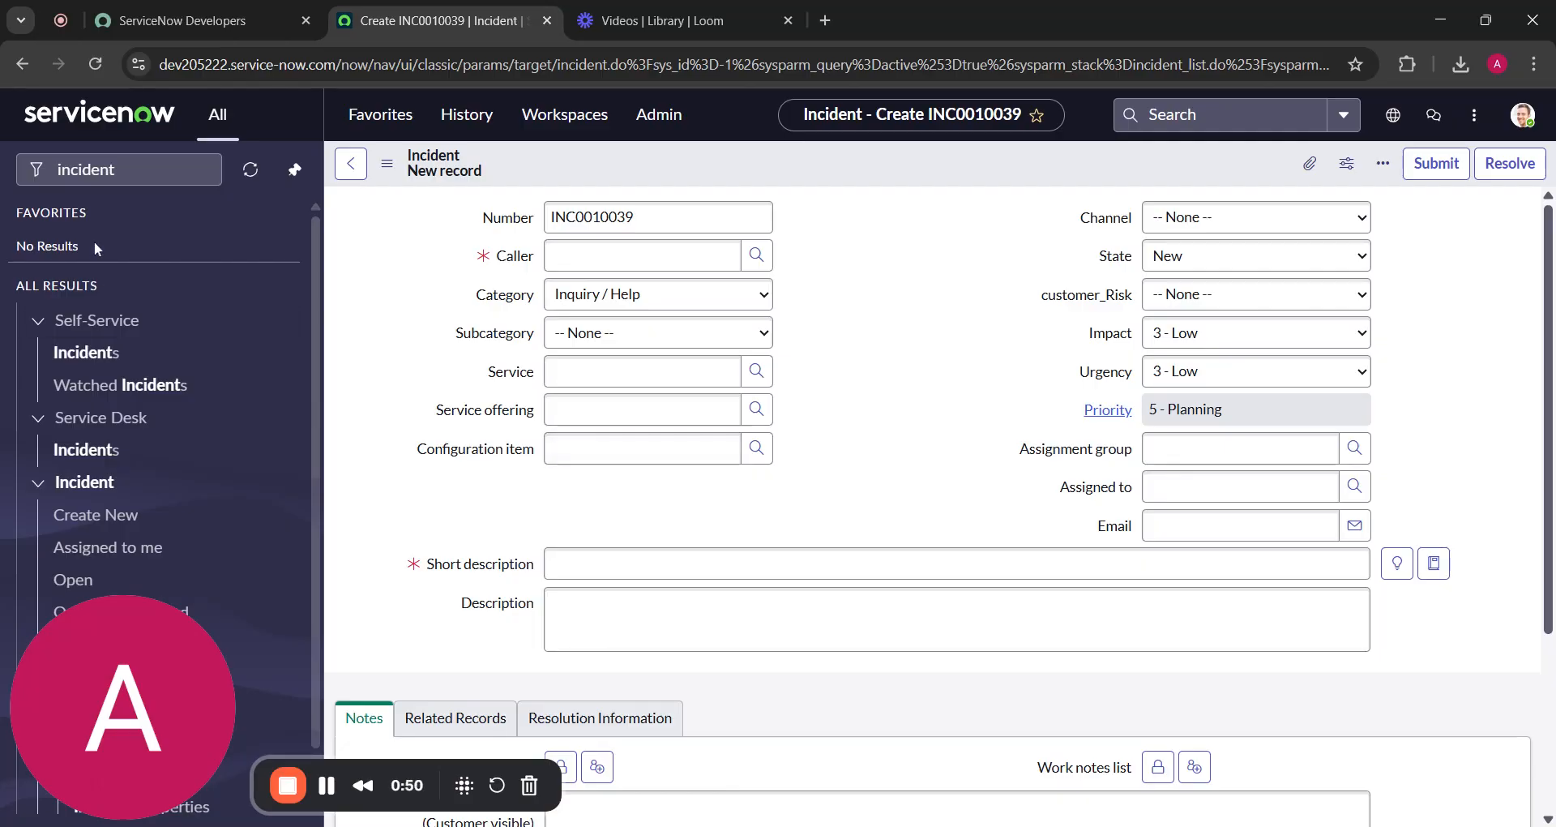
right_click(908, 166)
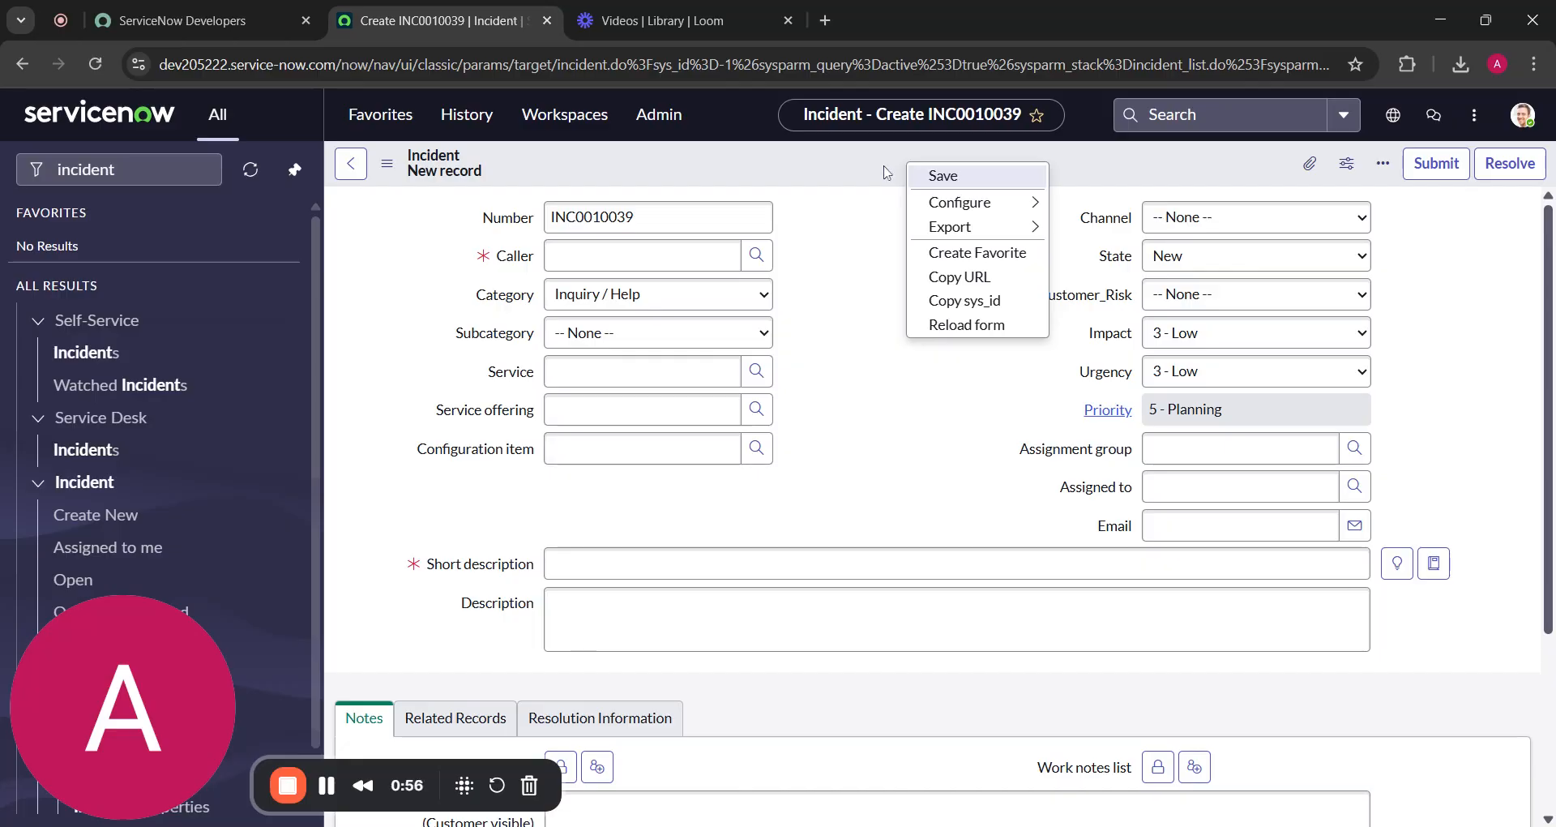
mouse_move(948, 212)
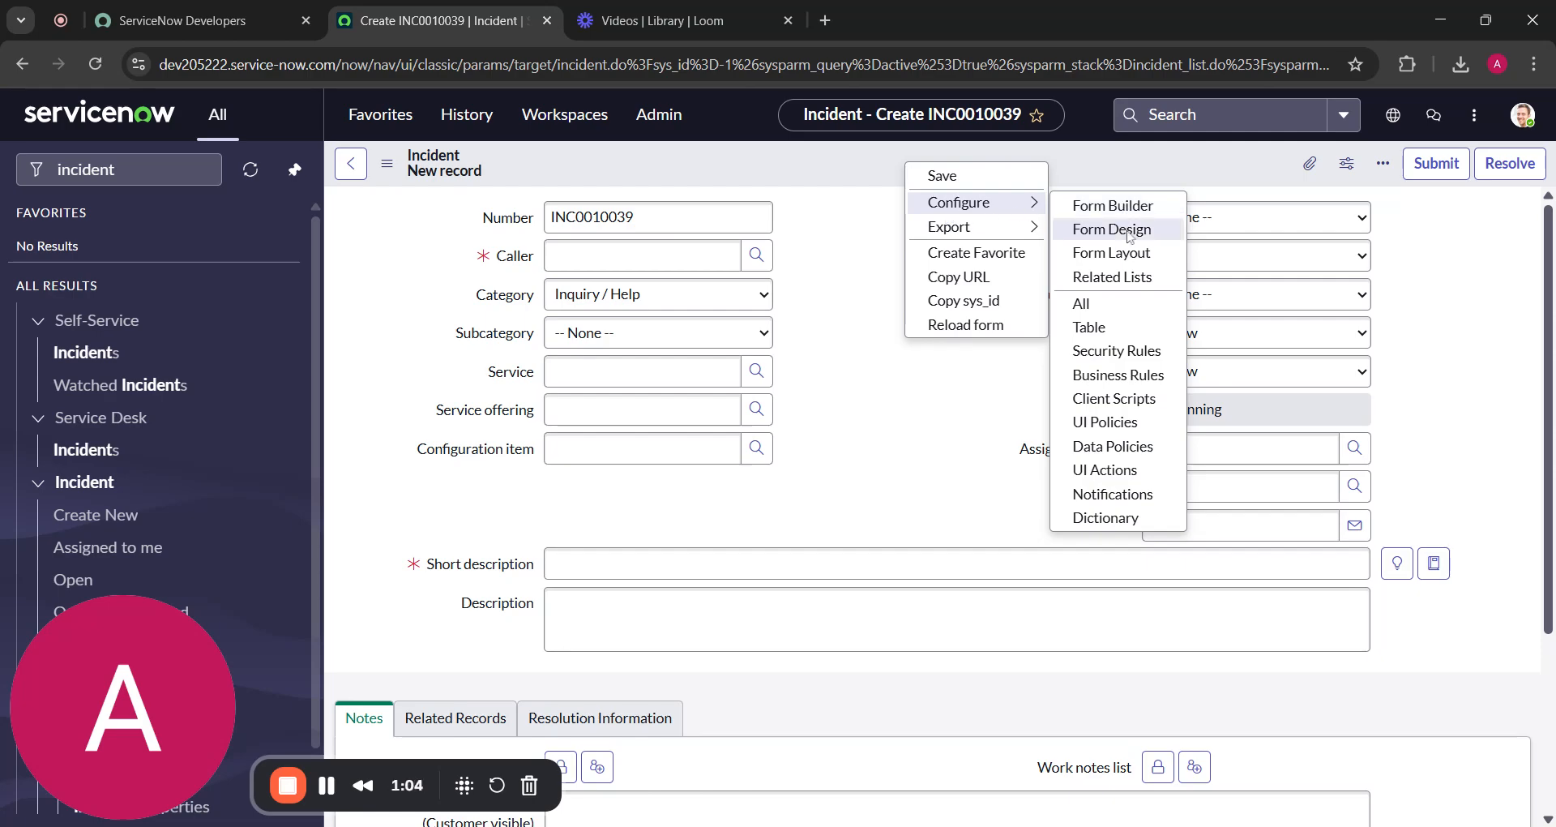
Open the Incident layout in Configure > Form Design and close the 'Try Form Builder' dialog
click(1129, 232)
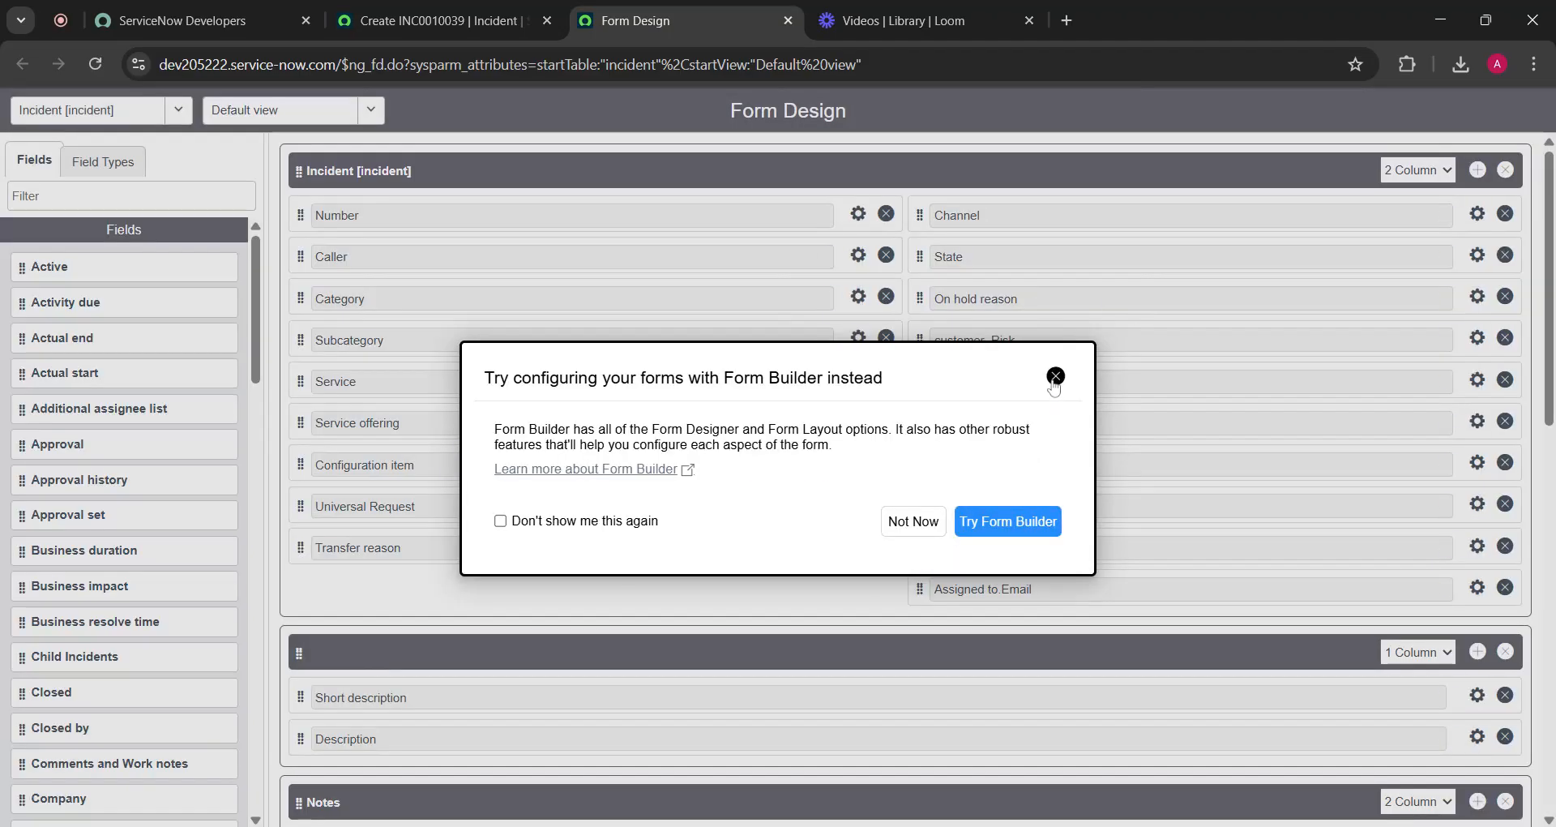
click(1056, 376)
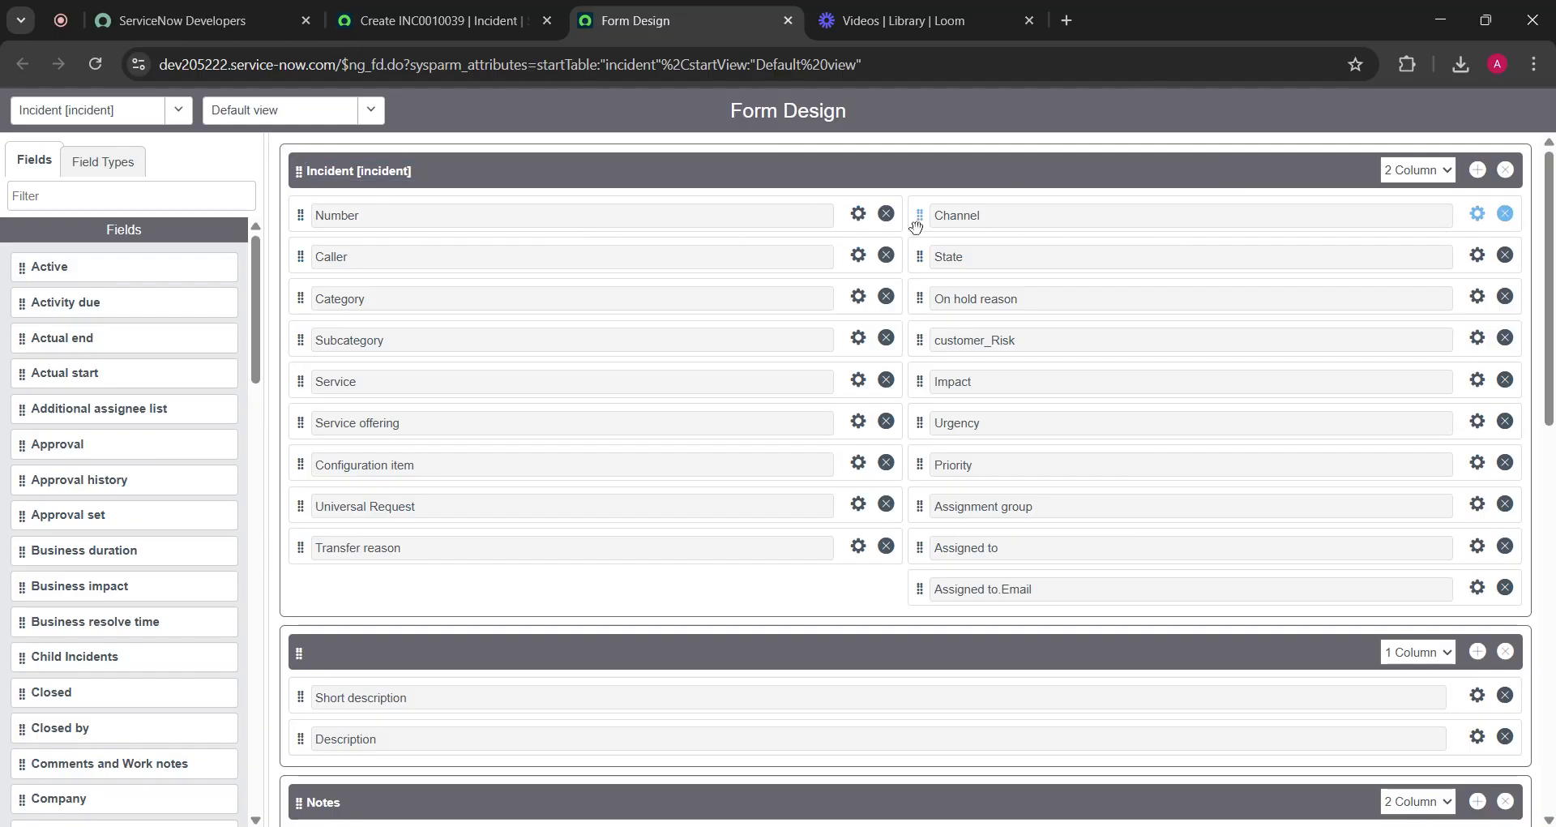
Check the Number field's properties, then open the Caller (caller_id) field's properties
click(859, 217)
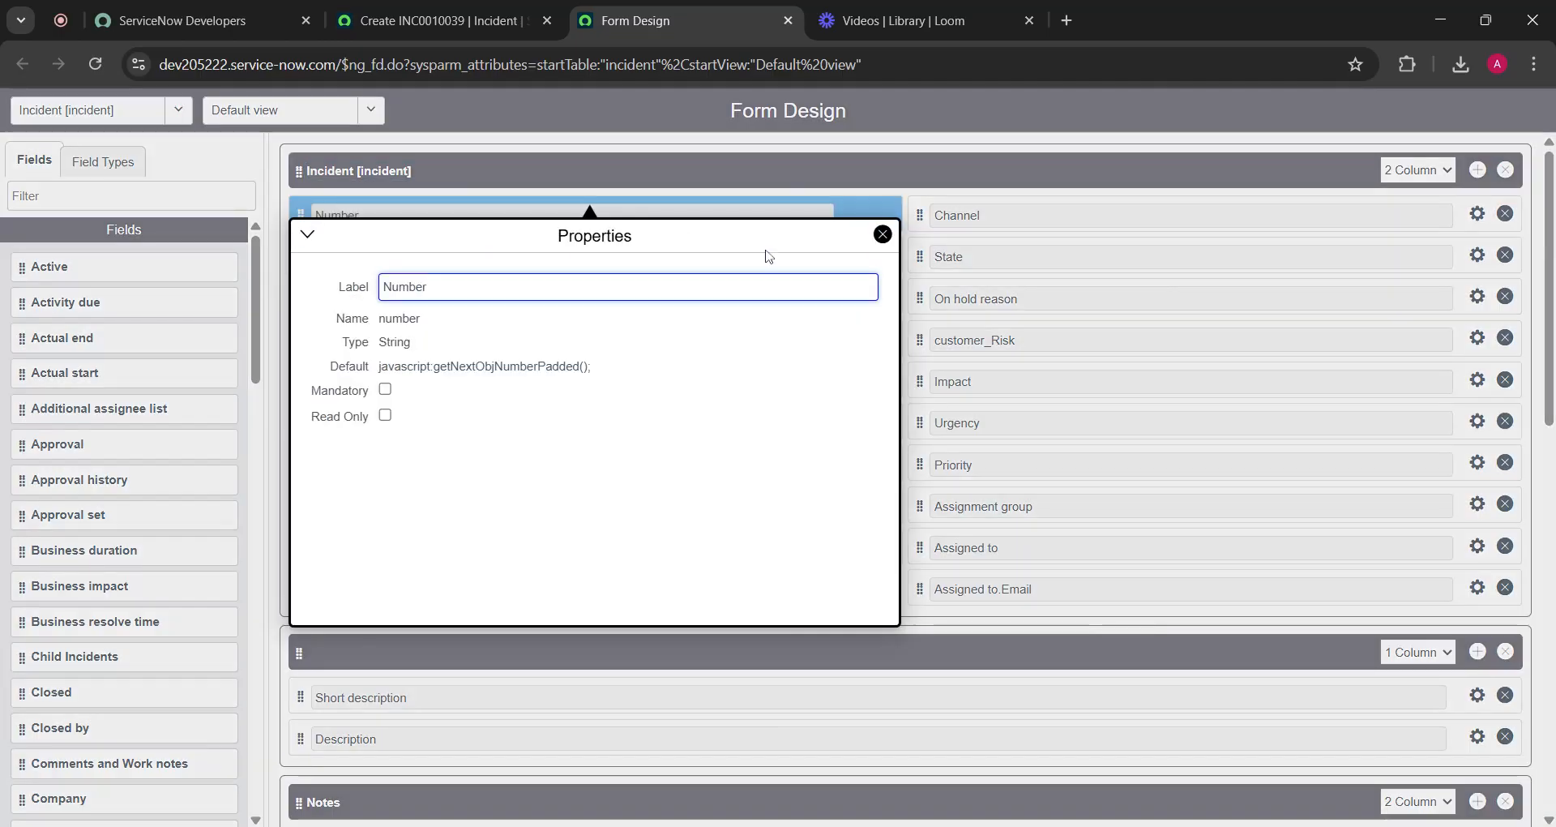
click(882, 235)
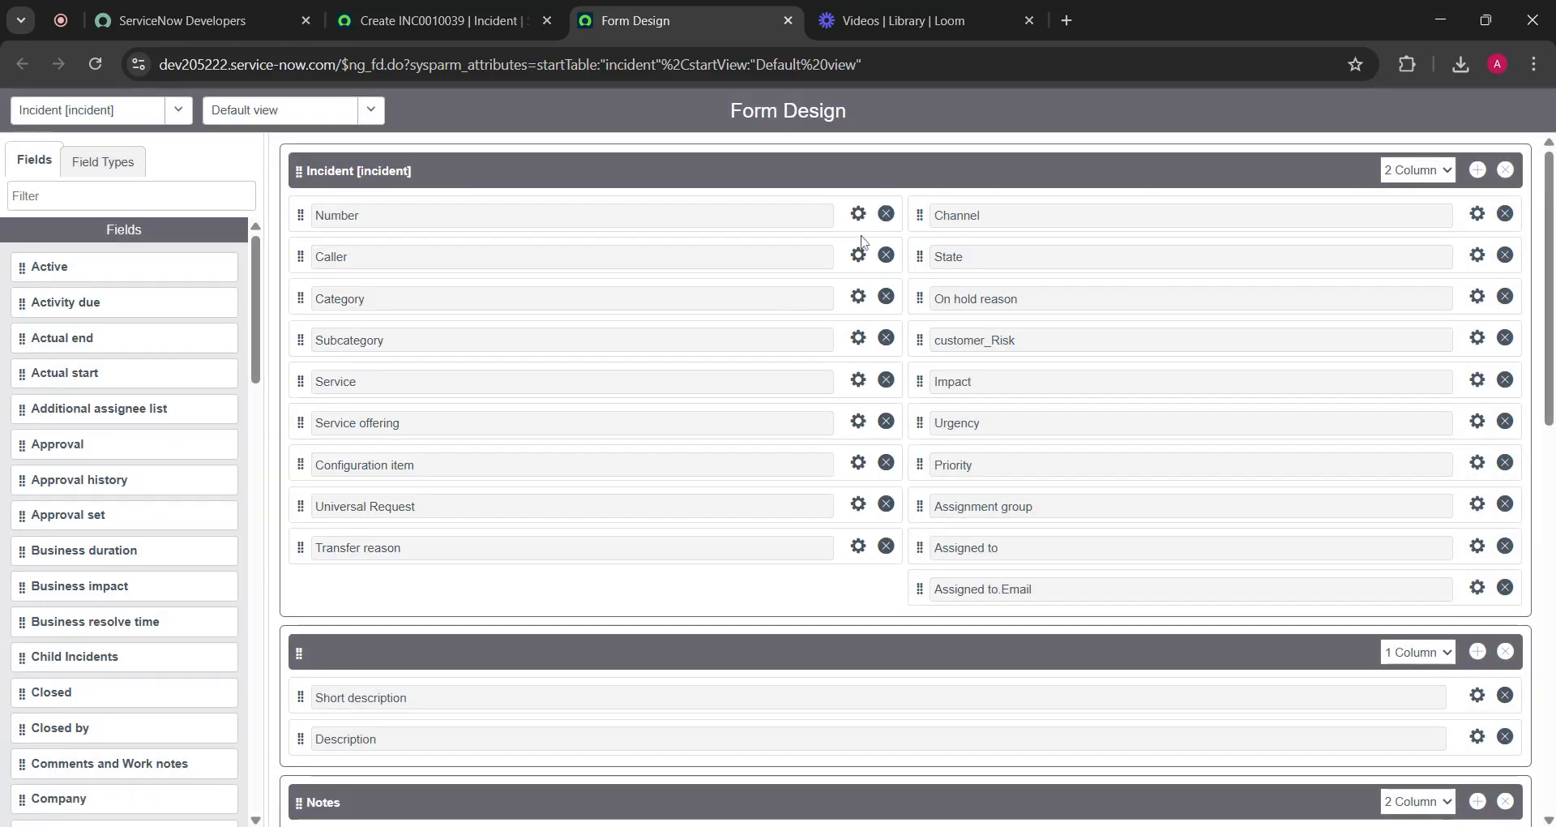
click(858, 215)
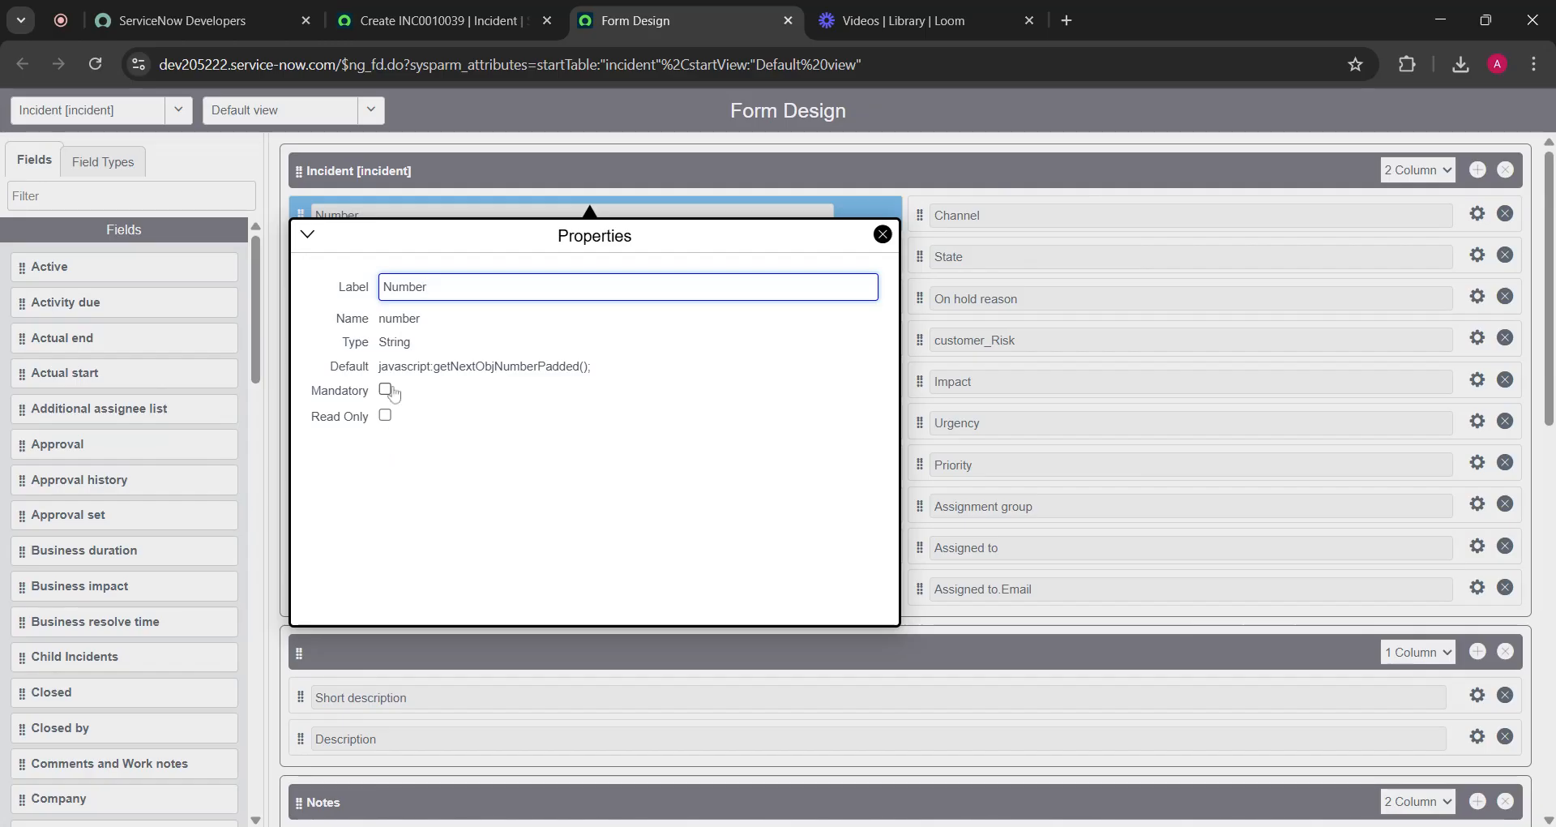
click(882, 235)
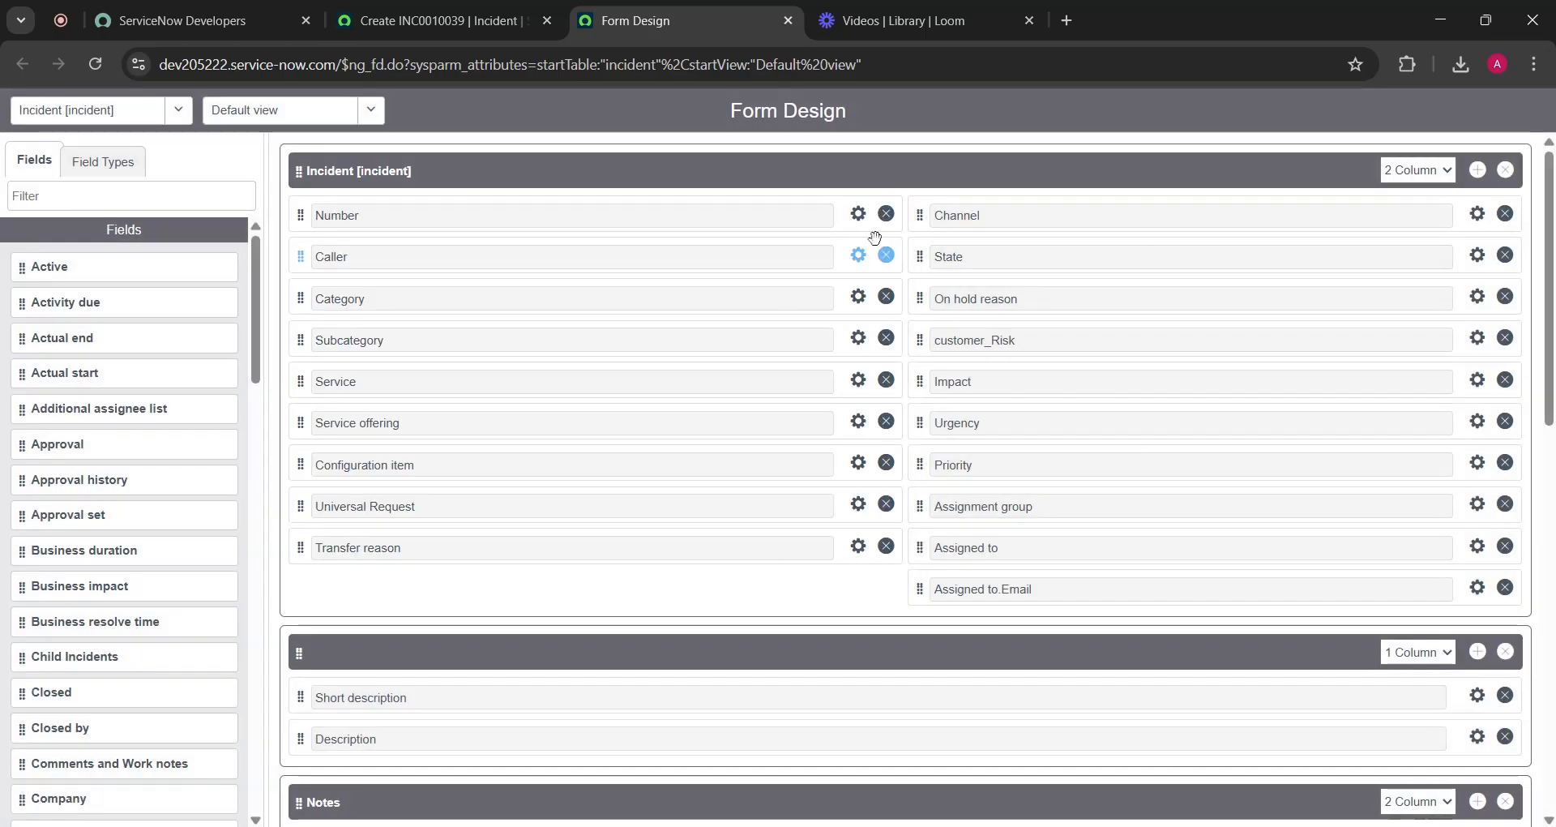
click(861, 256)
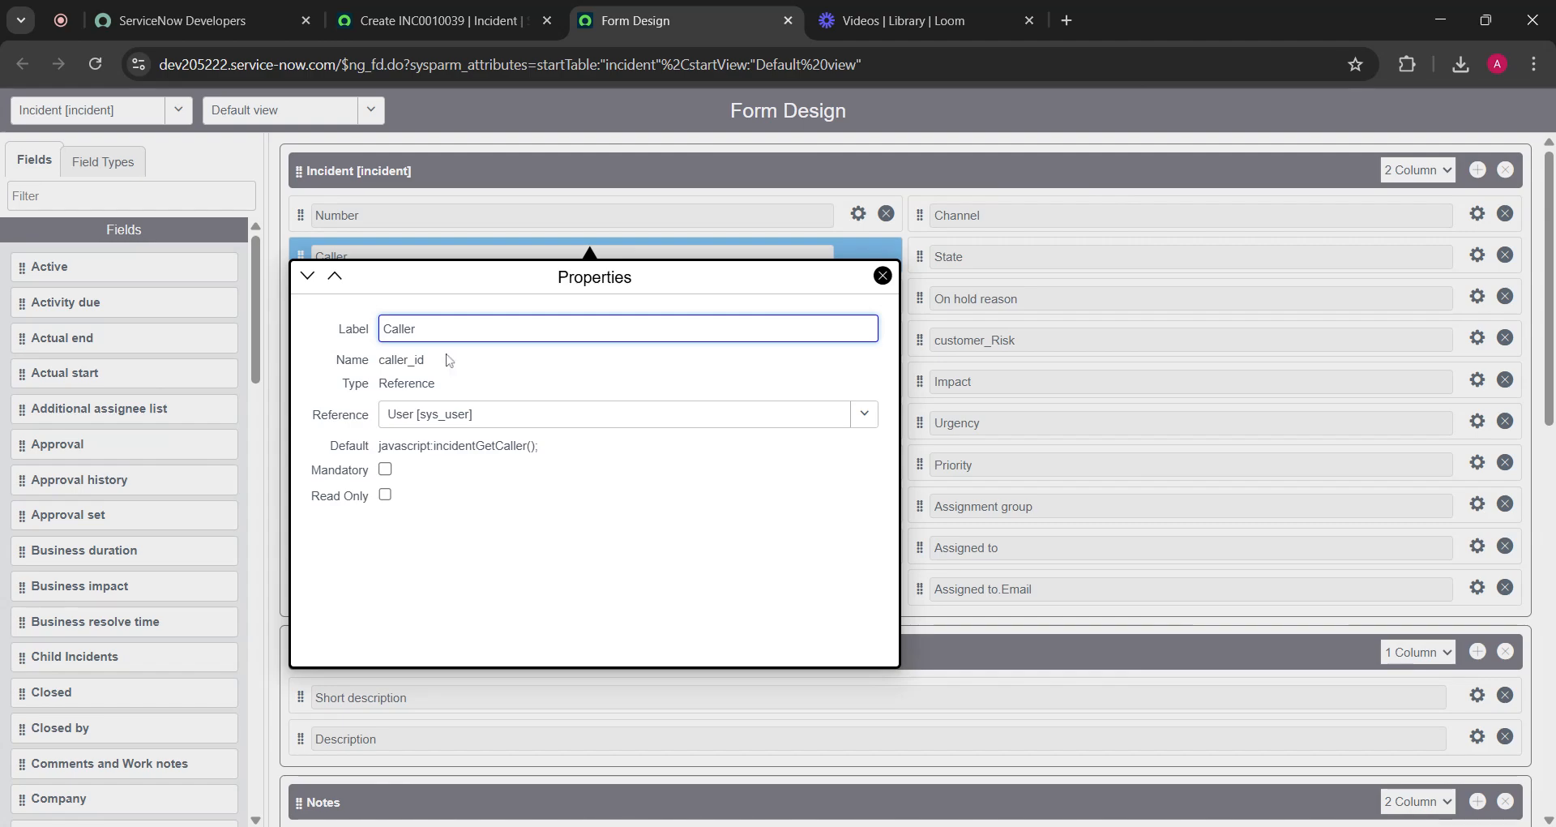
click(383, 369)
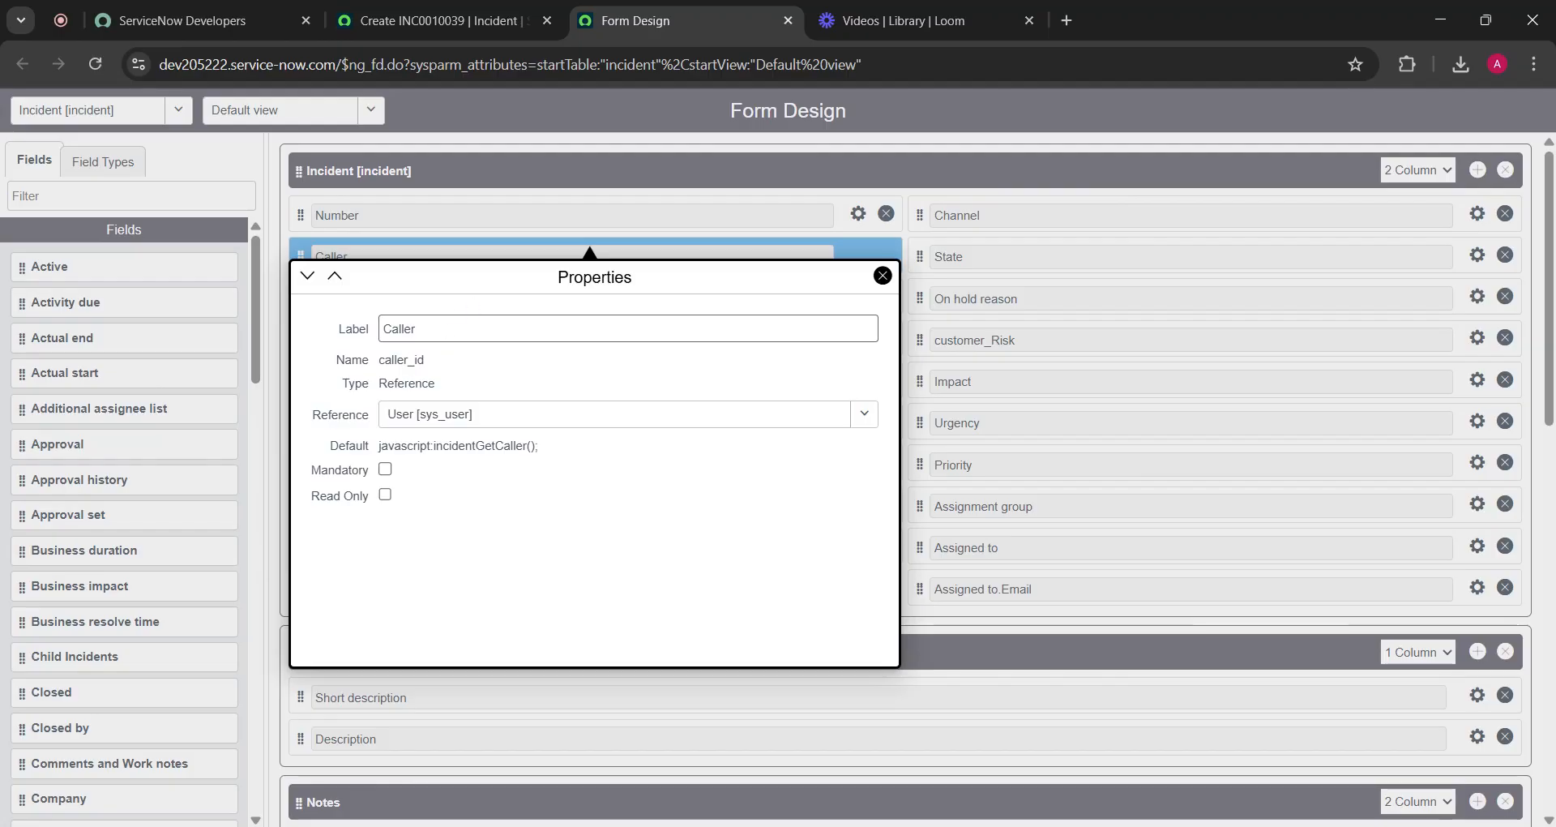
Replace the Caller field's label with 'Effected User'
click(477, 328)
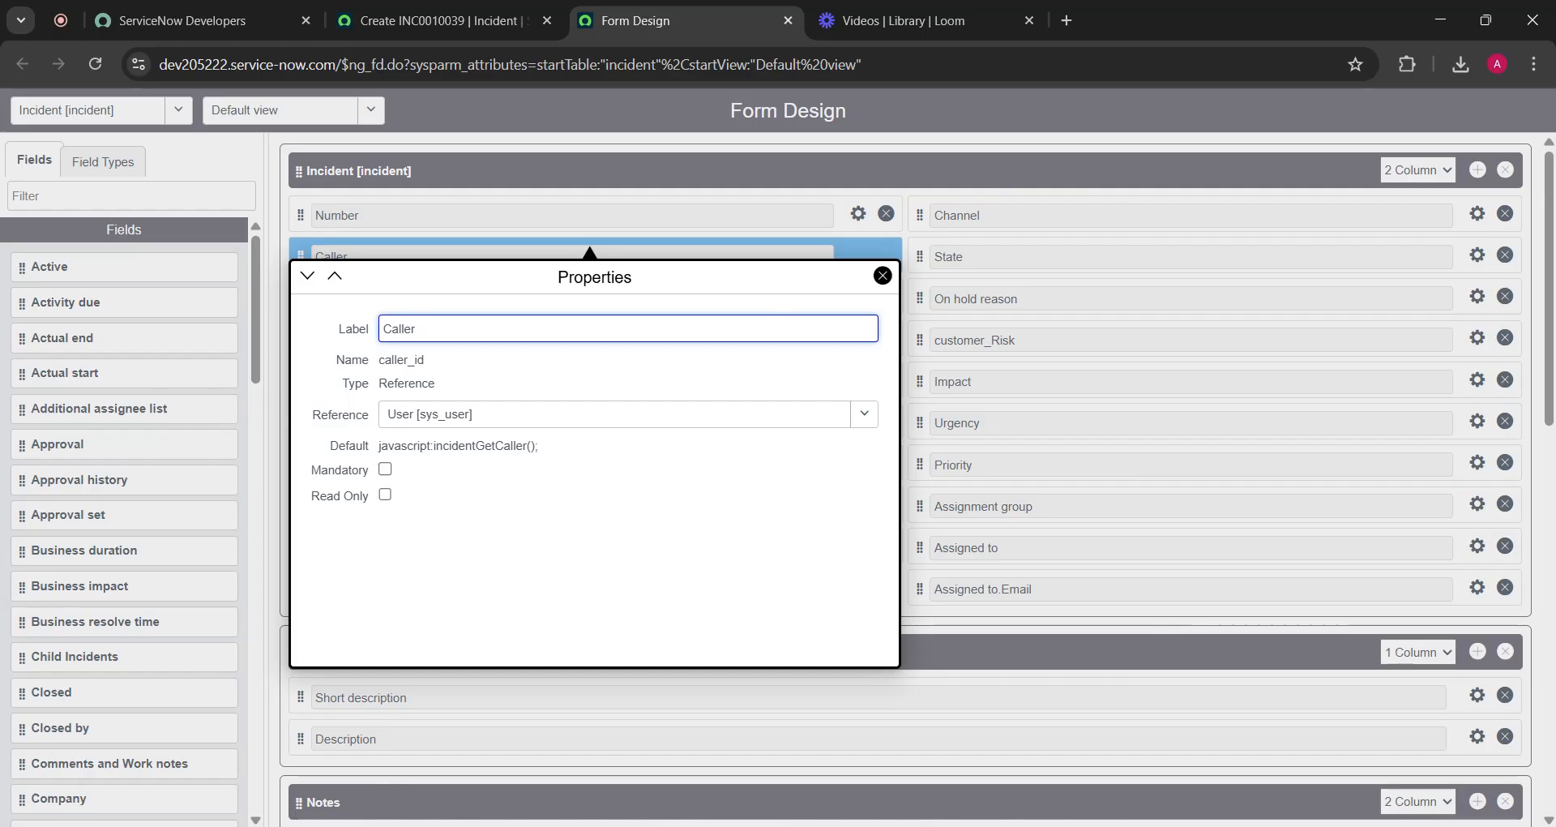
key(shift+Right)
key(shift+Right)
key(shift+Right)
key(shift+Right)
key(shift+Right)
key(shift+Right)
key(BackSpace)
text(Effected)
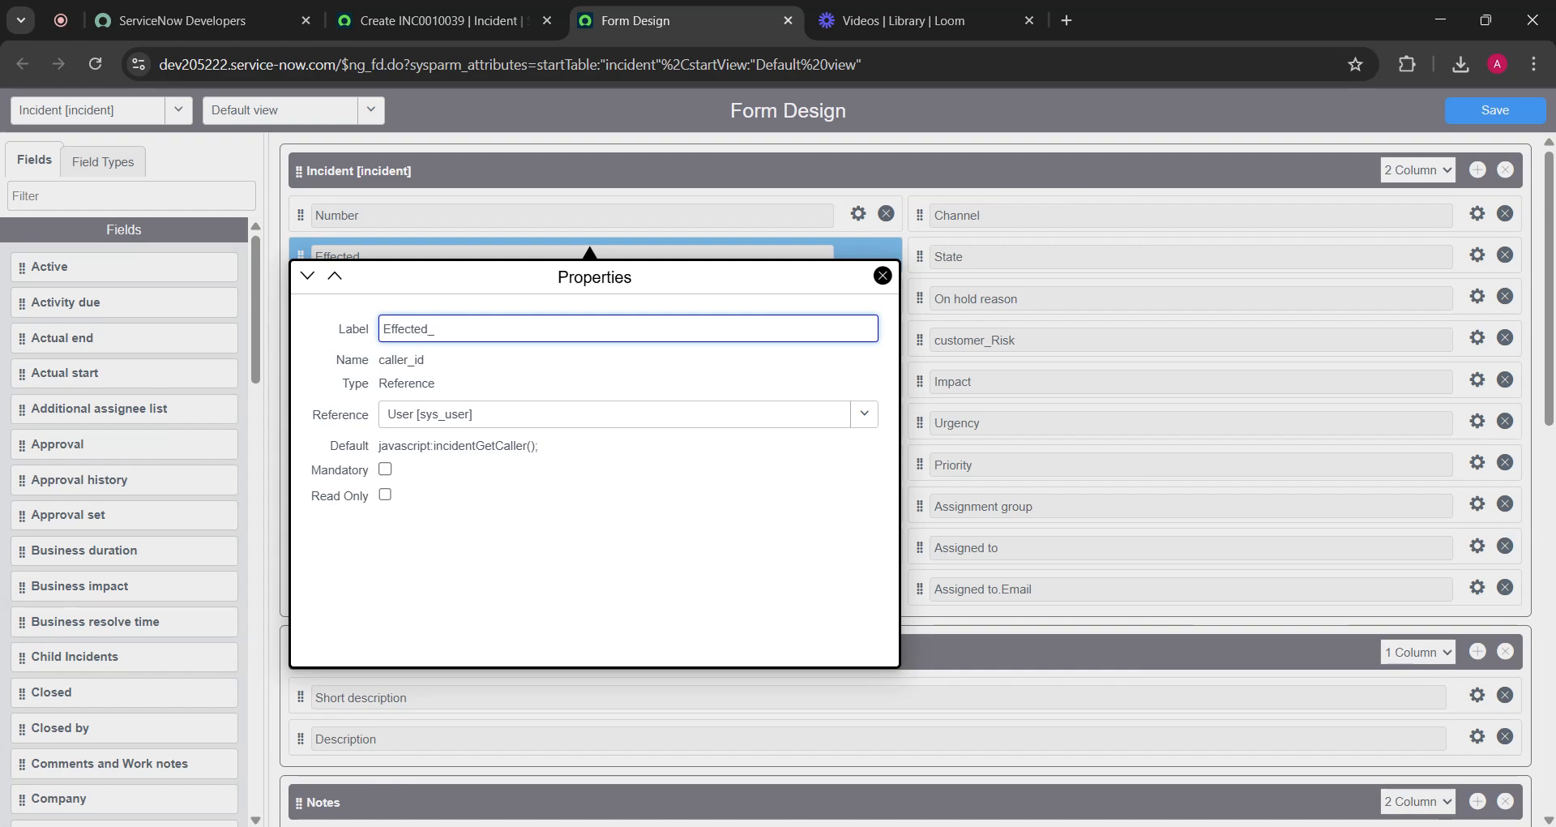
text(ser)
click(883, 276)
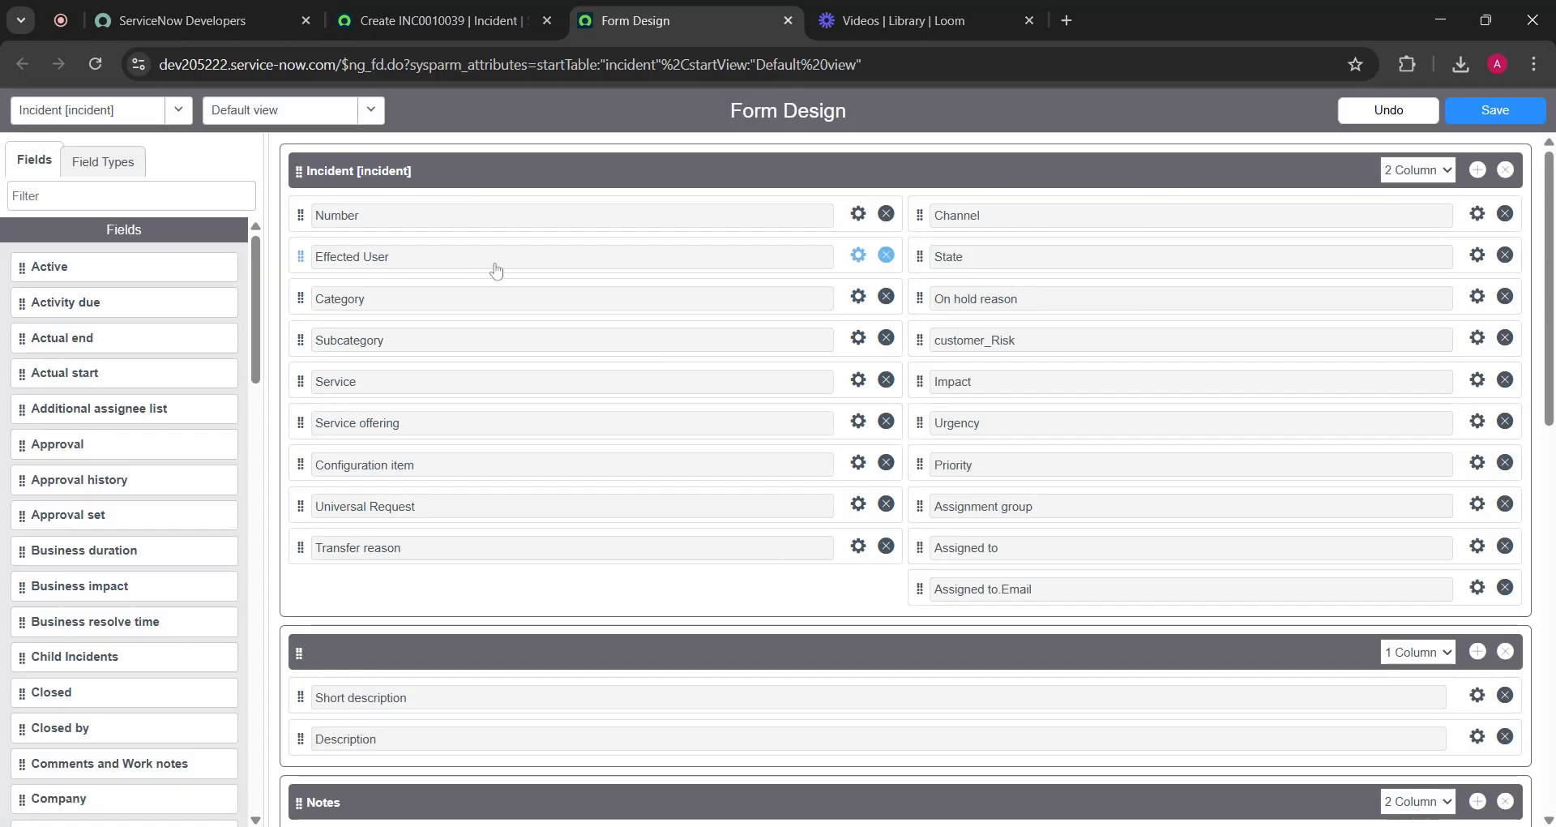
Confirm the Effected User label in its properties and save the form layout
click(858, 255)
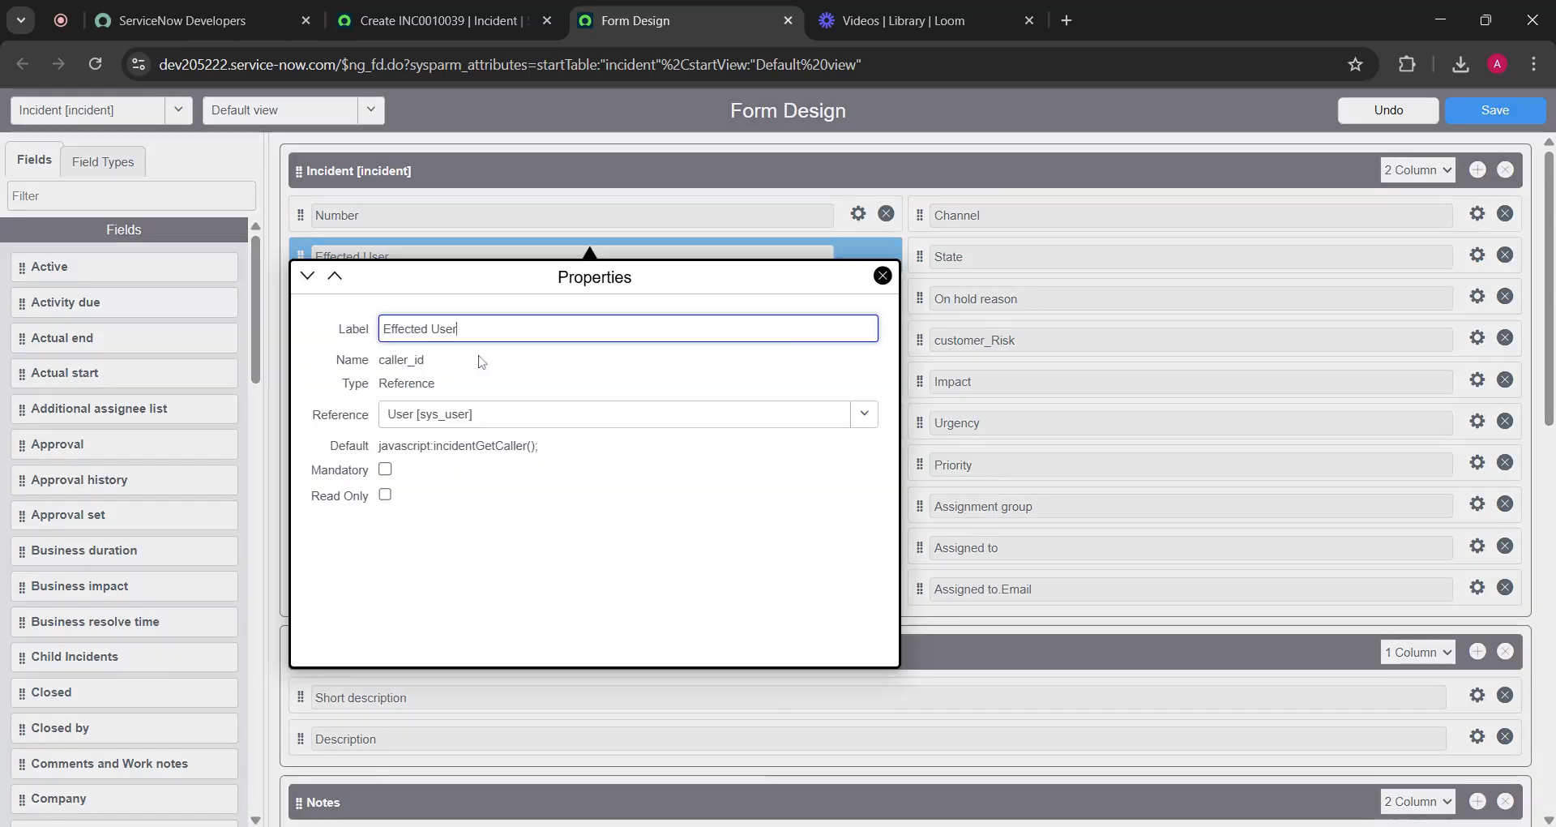
click(376, 364)
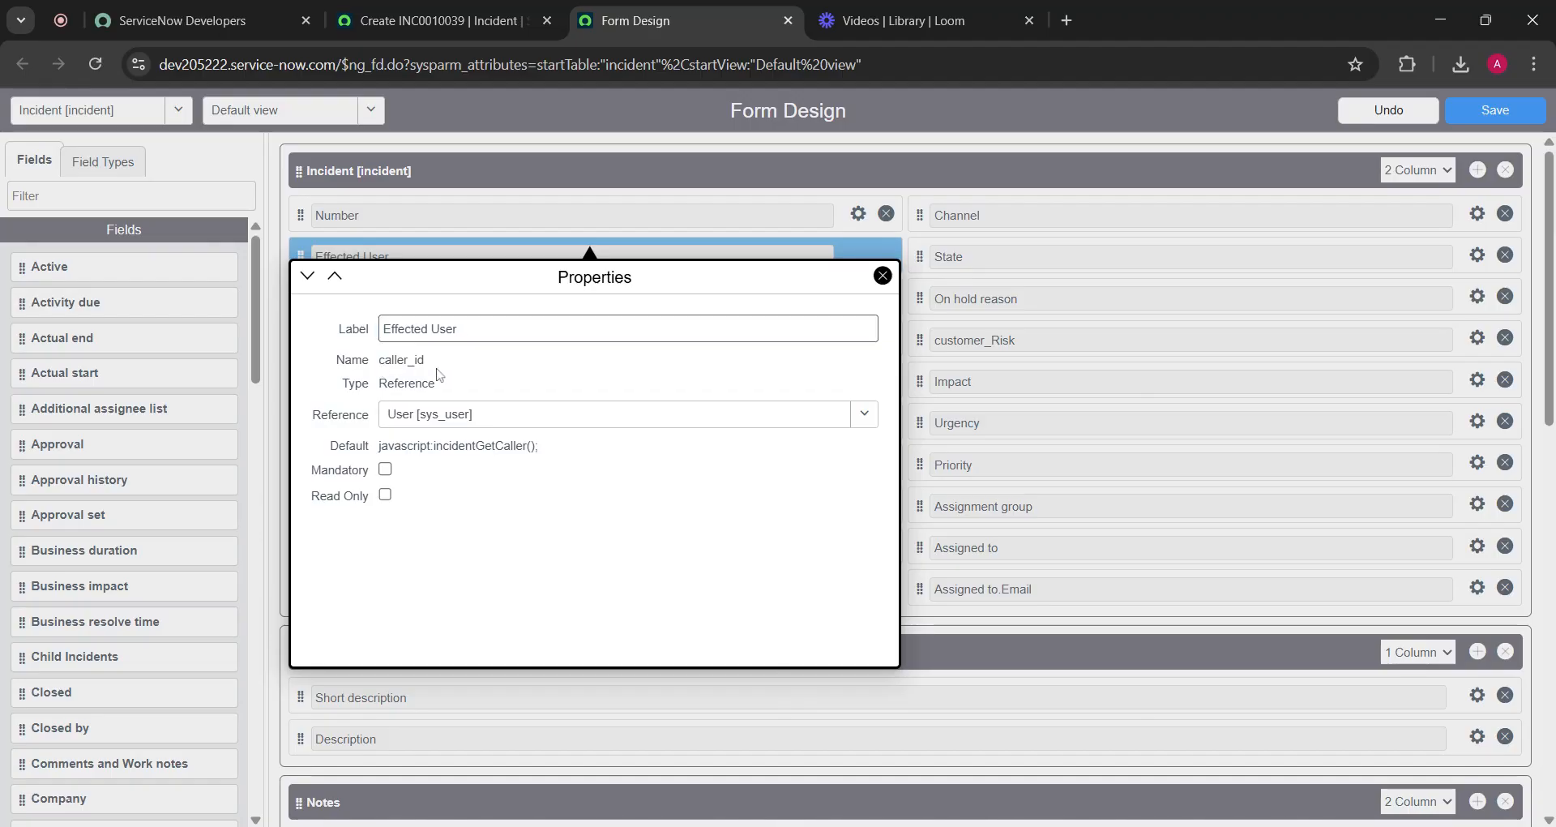
click(883, 276)
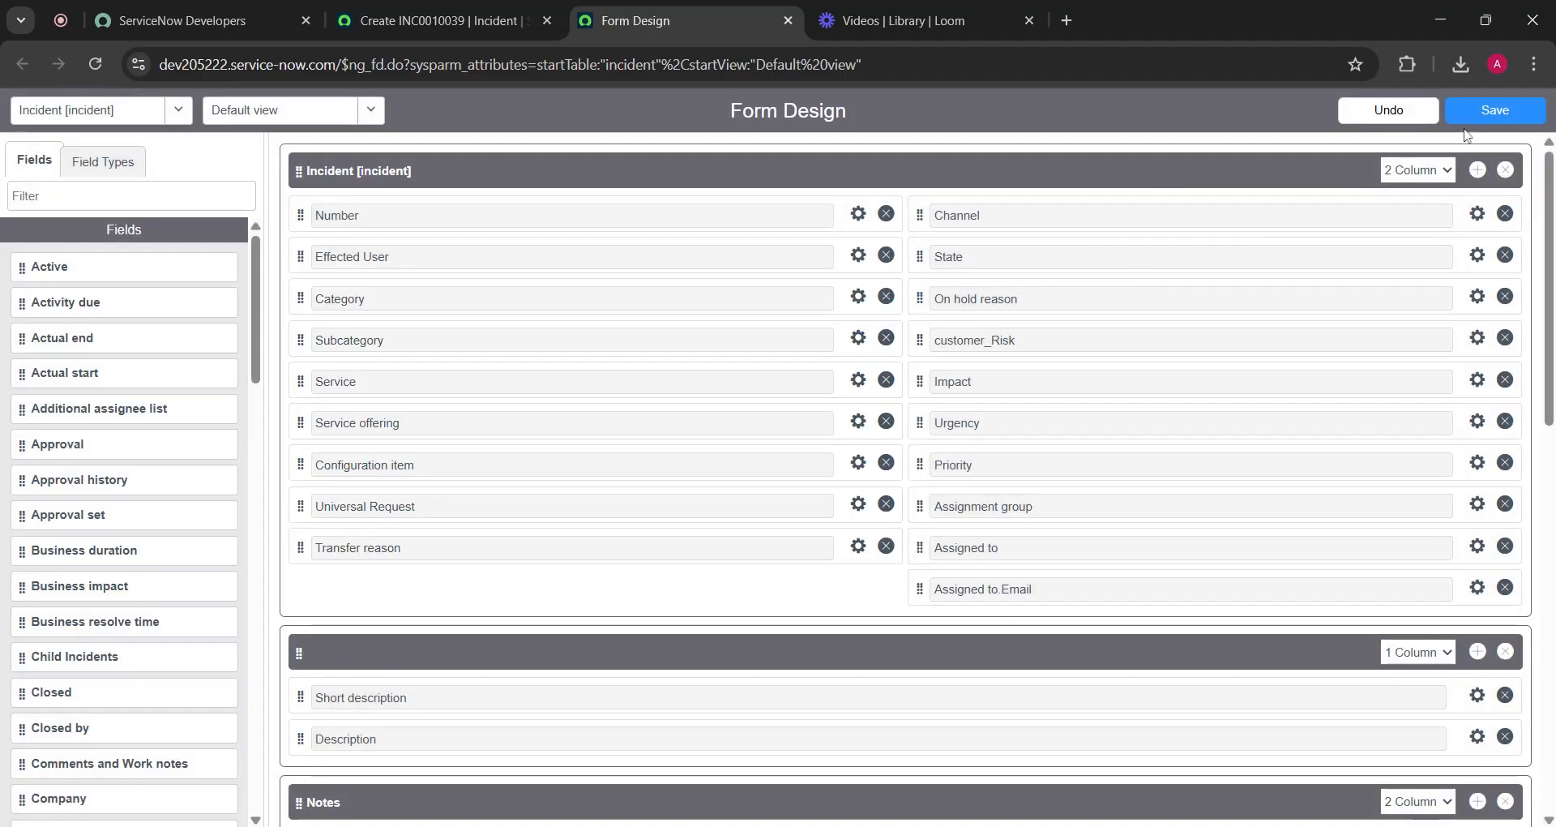
click(1492, 114)
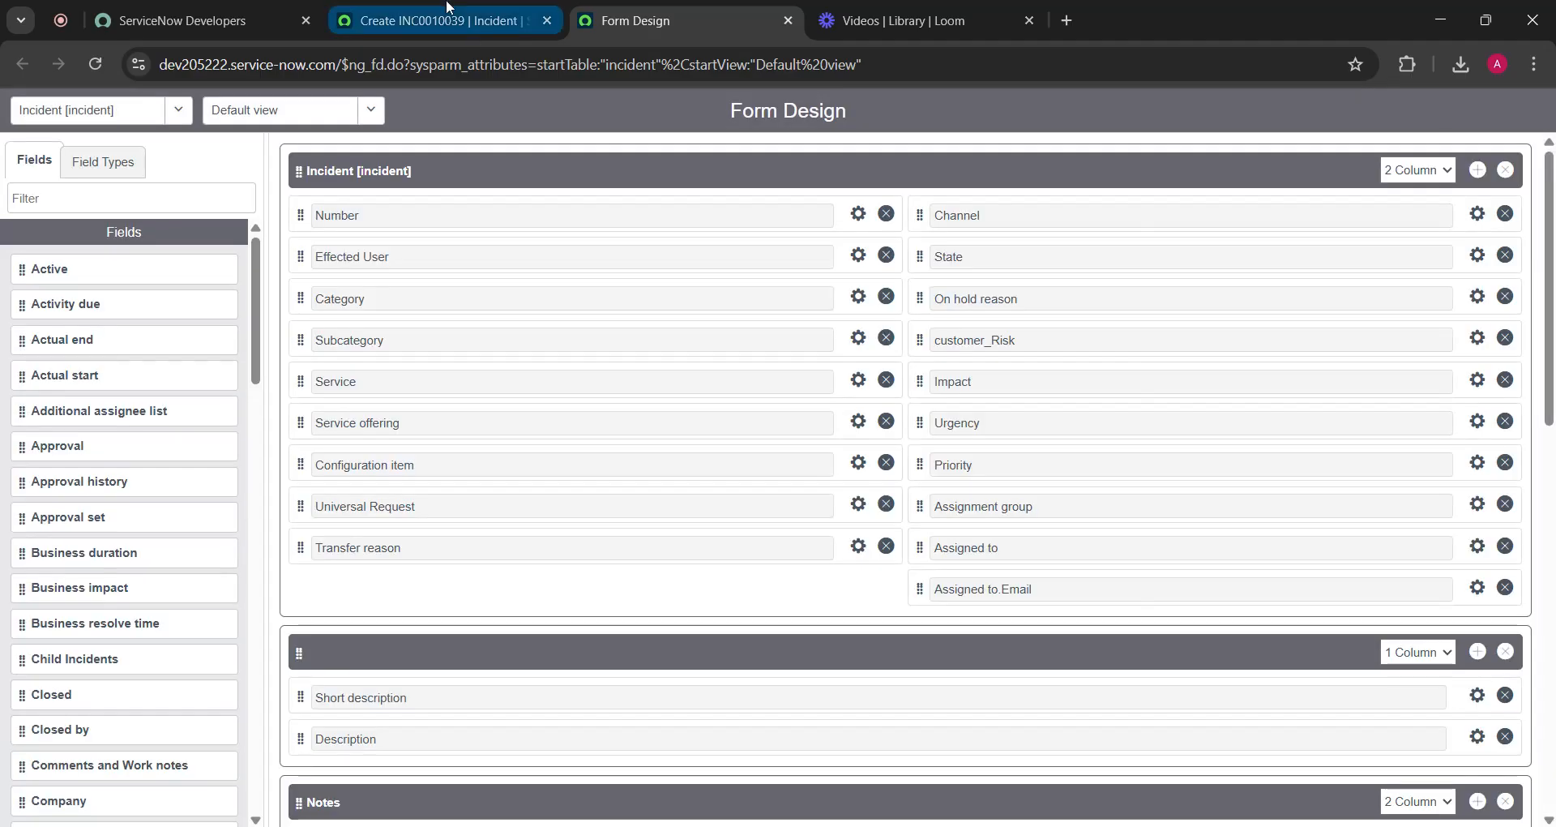
Reload the Create Incident form and check its first field now reads Effected User
click(468, 23)
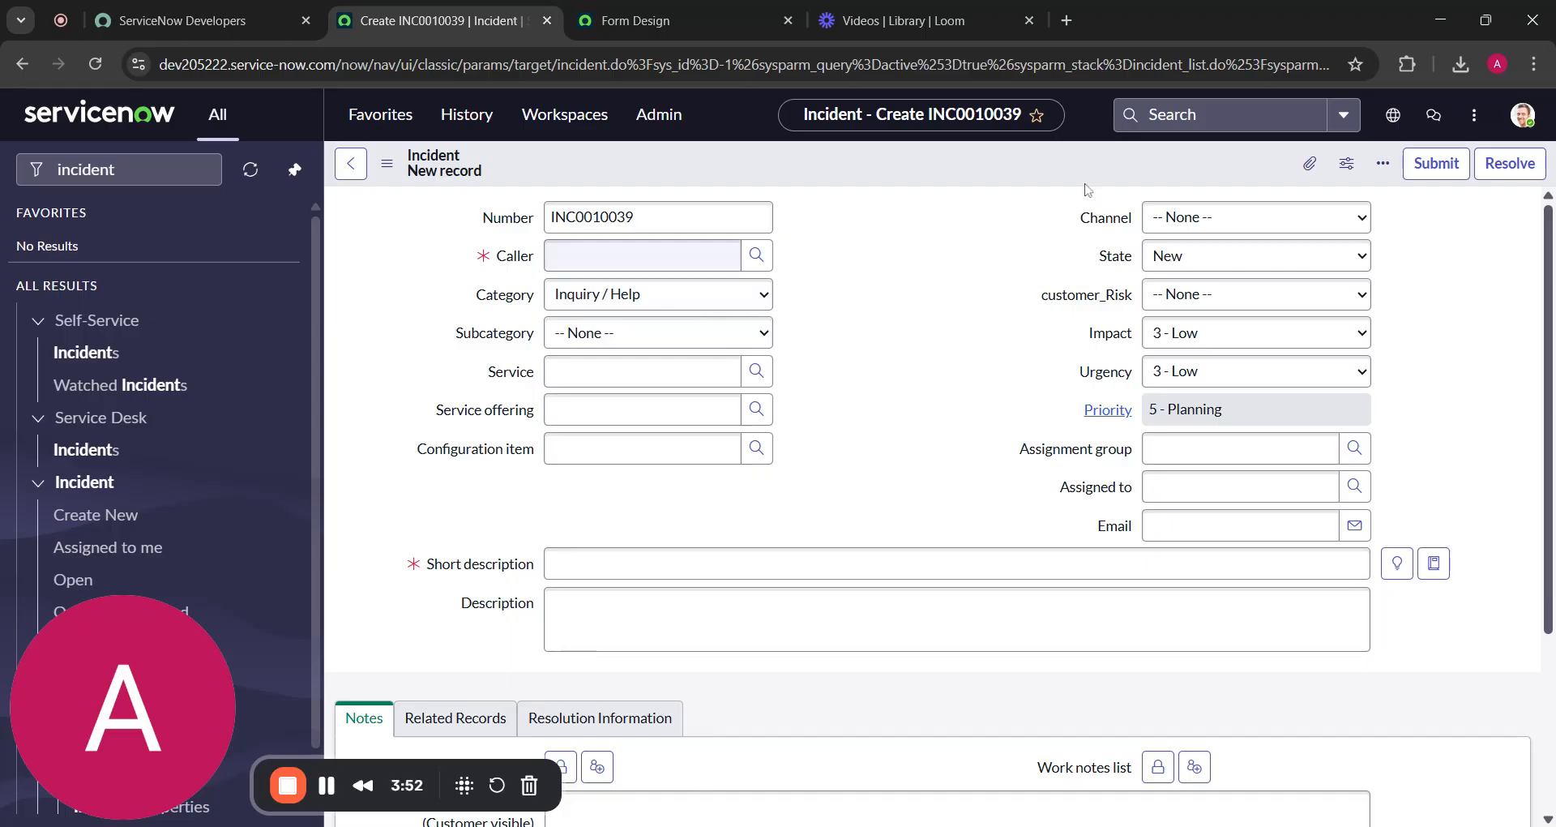
right_click(984, 170)
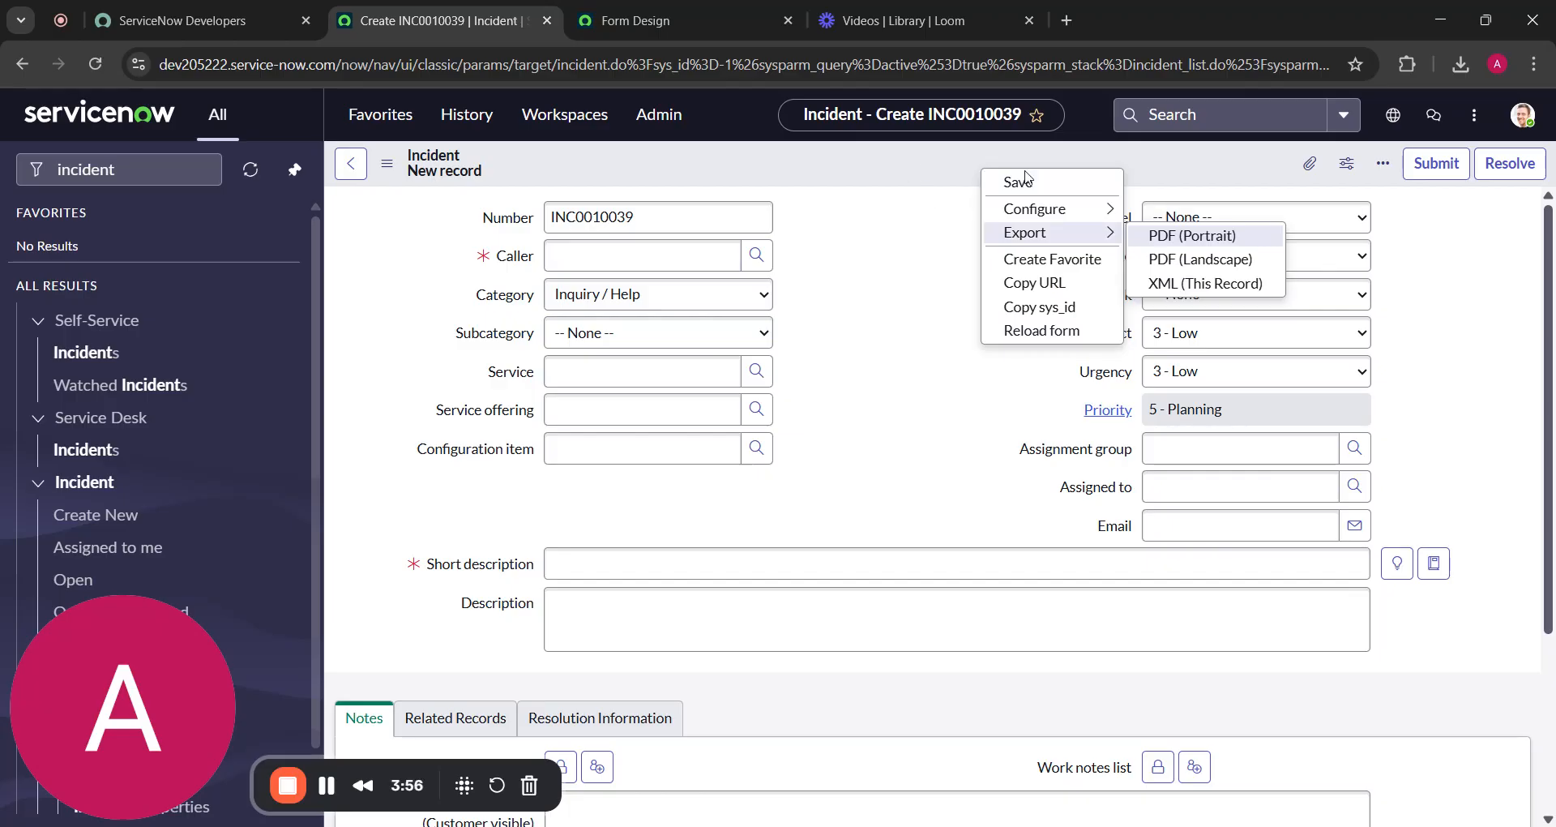
click(1069, 350)
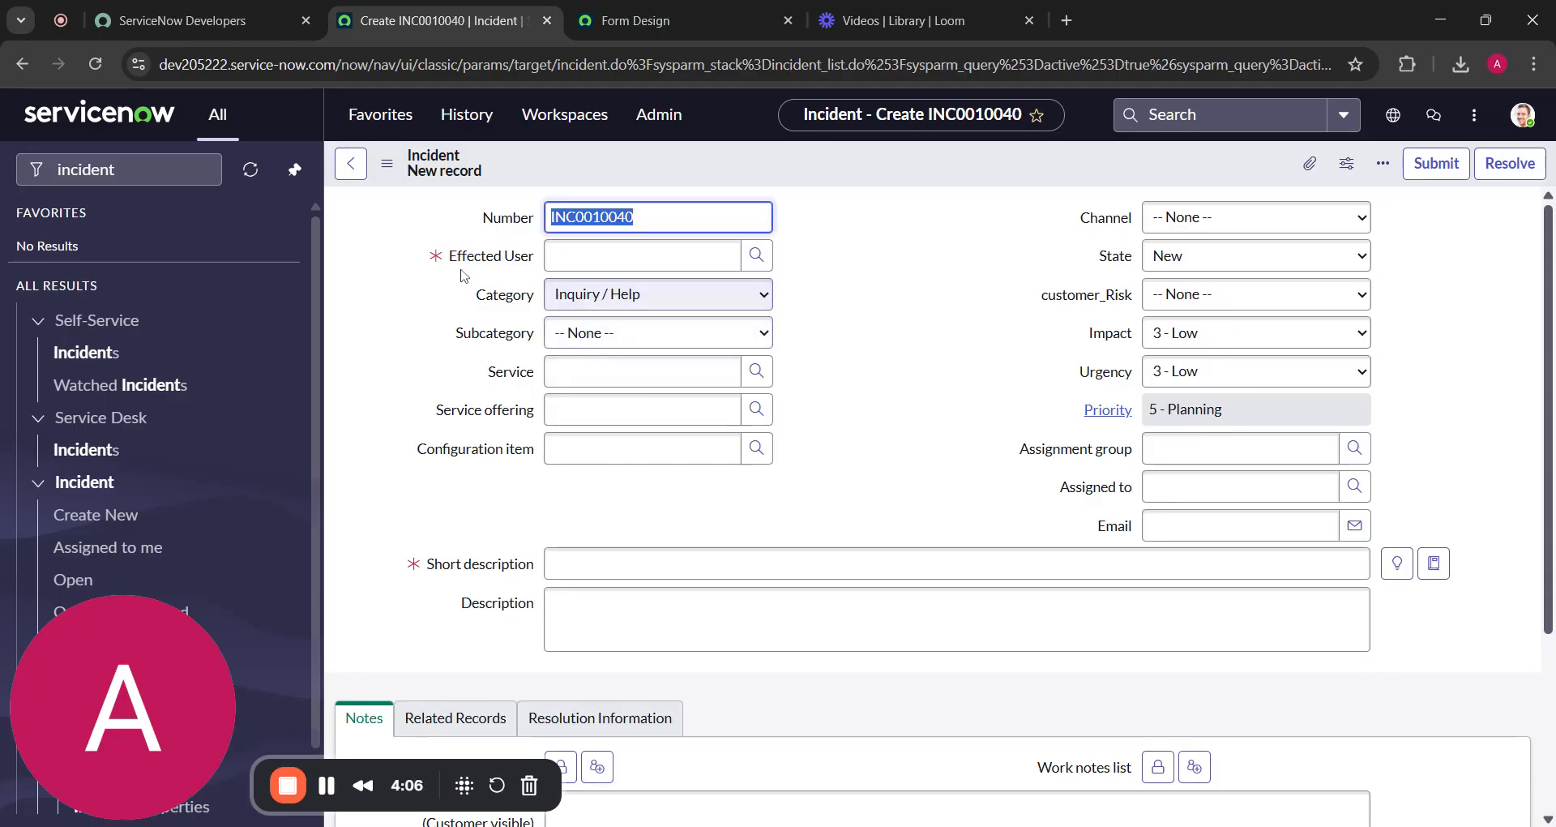
drag(444, 258, 537, 258)
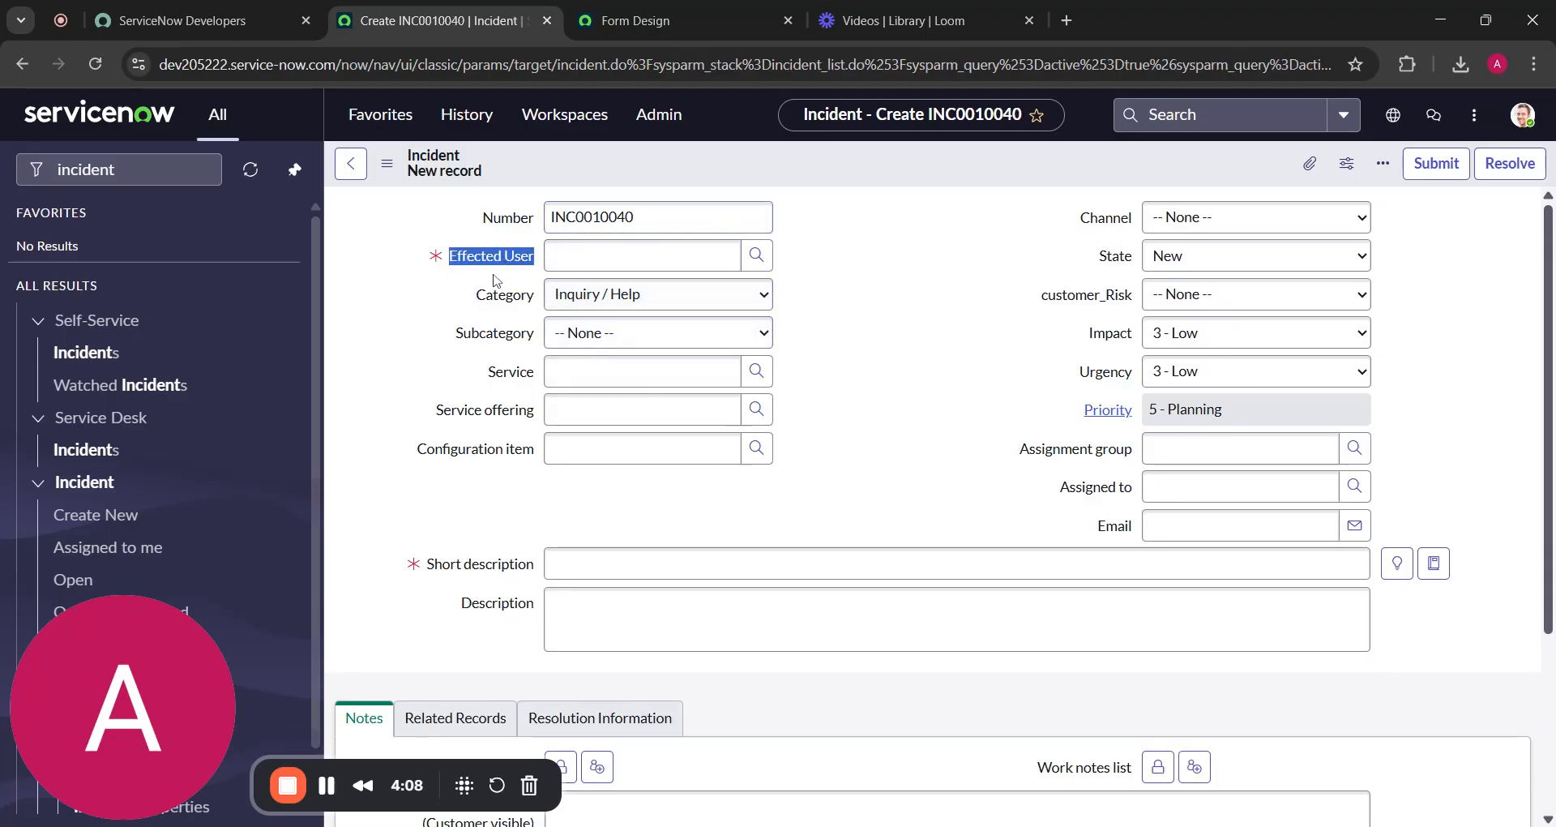
click(495, 262)
right_click(495, 261)
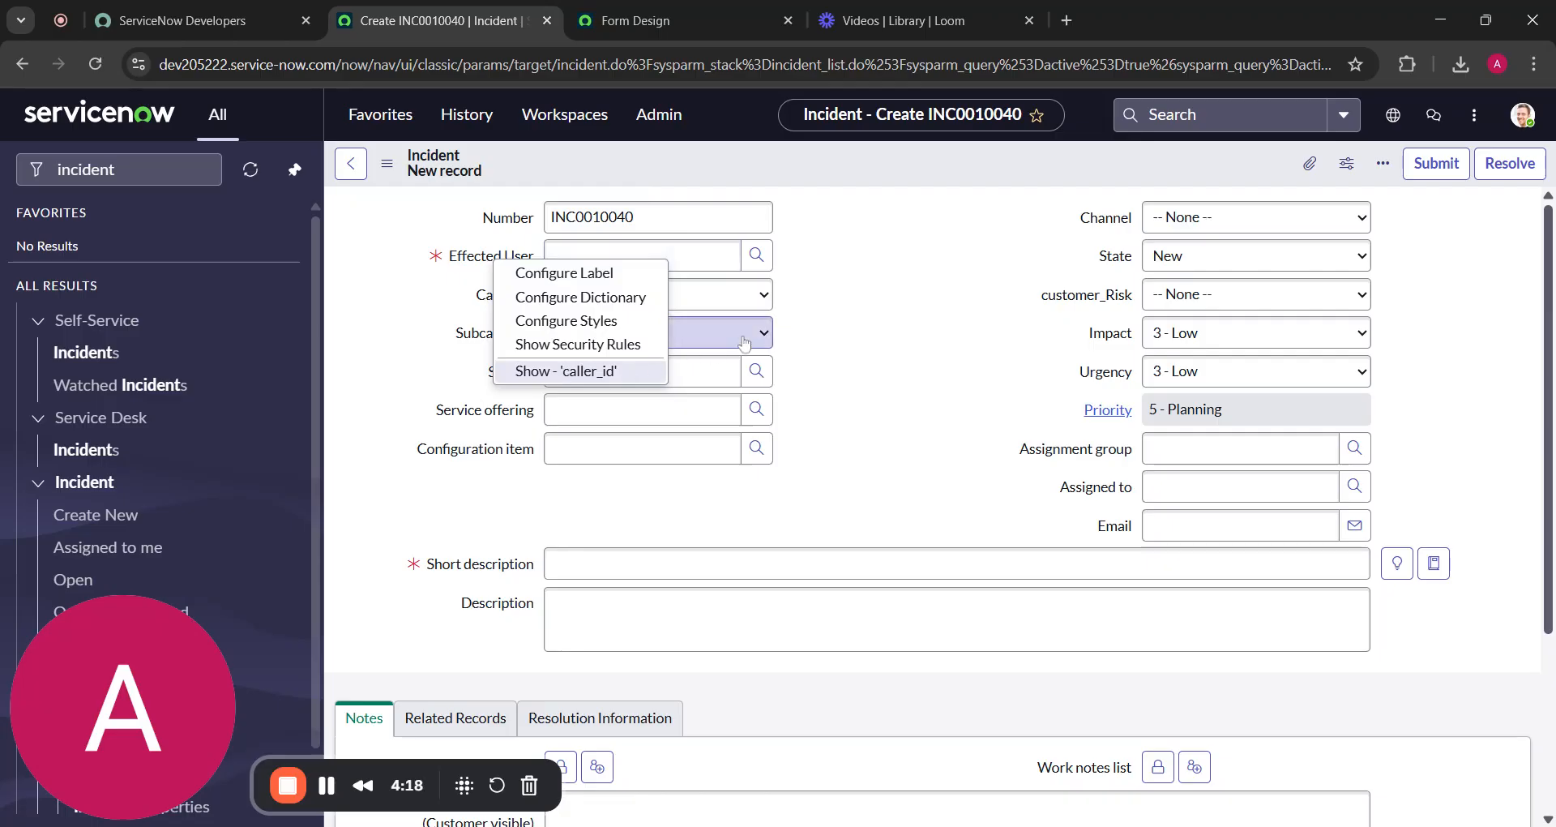
Return to the Incident Form Design page and show the Field Types list in the left panel
click(829, 299)
key(ctrl+Tab)
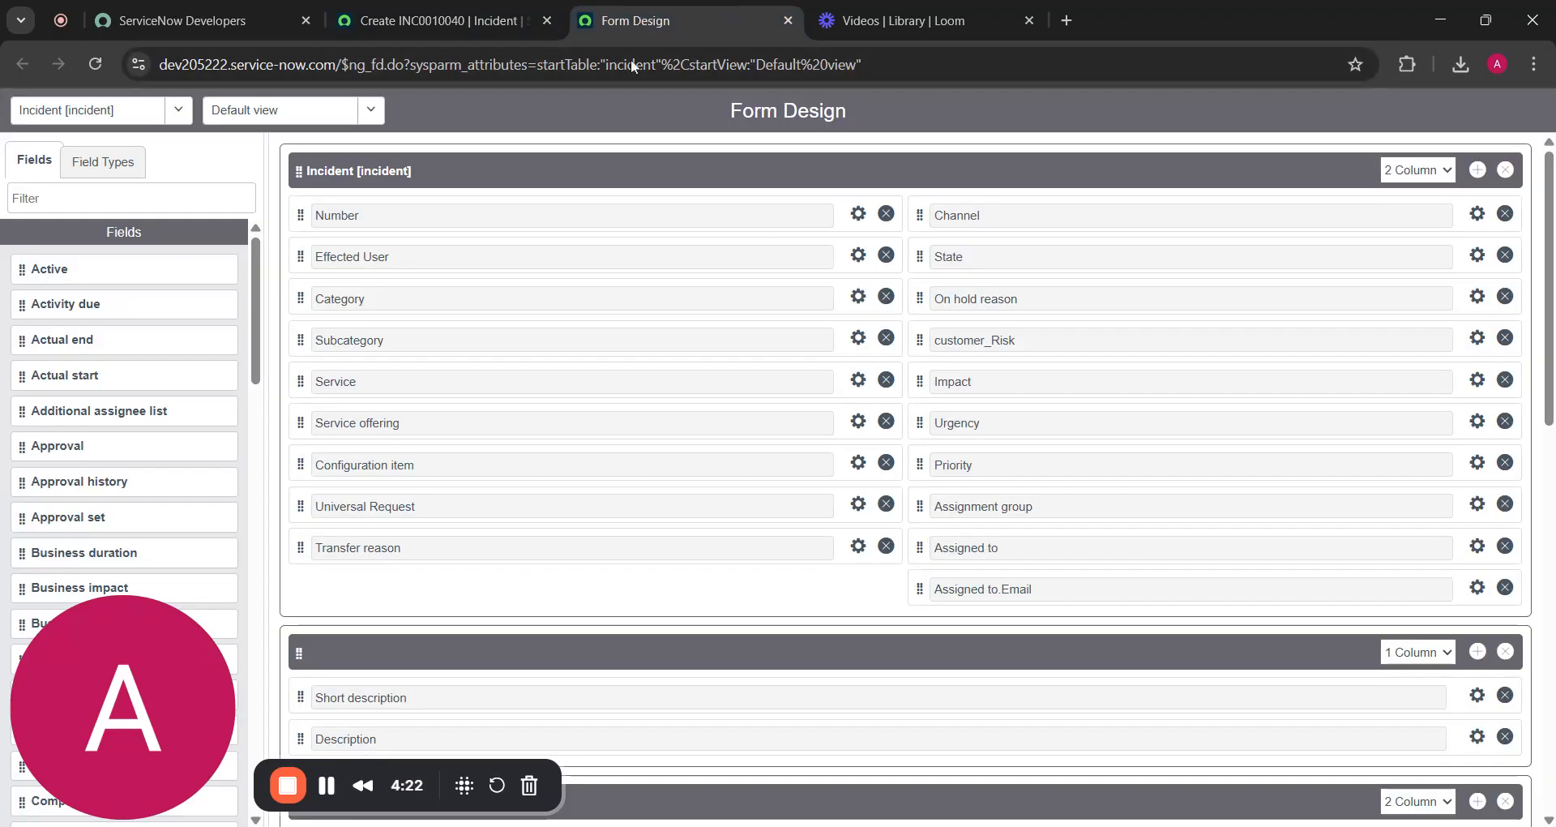
scroll(989, 421, down, 3)
scroll(989, 421, down, 3)
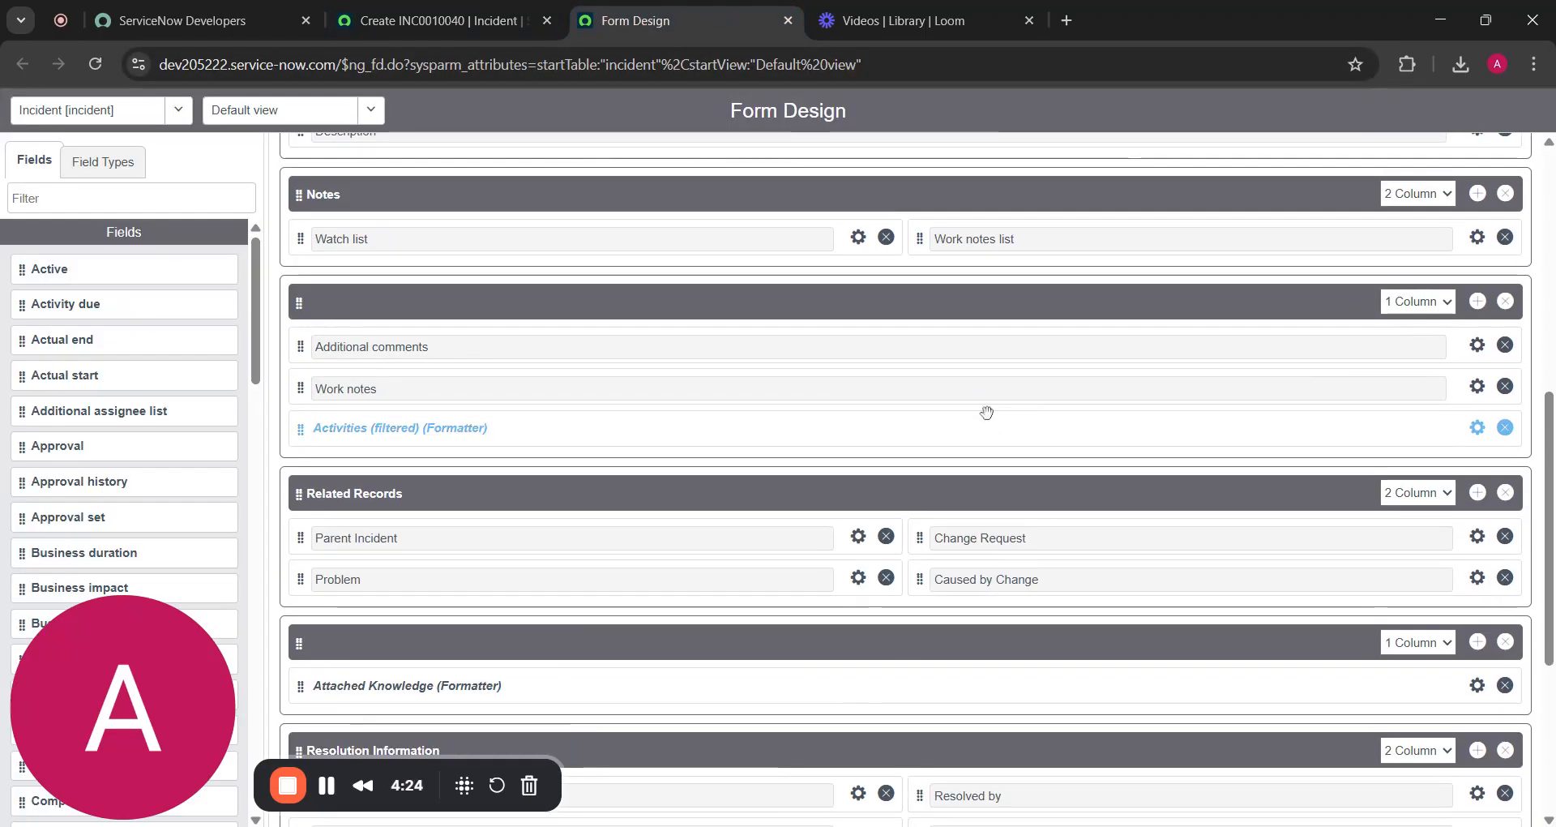
scroll(987, 410, up, 6)
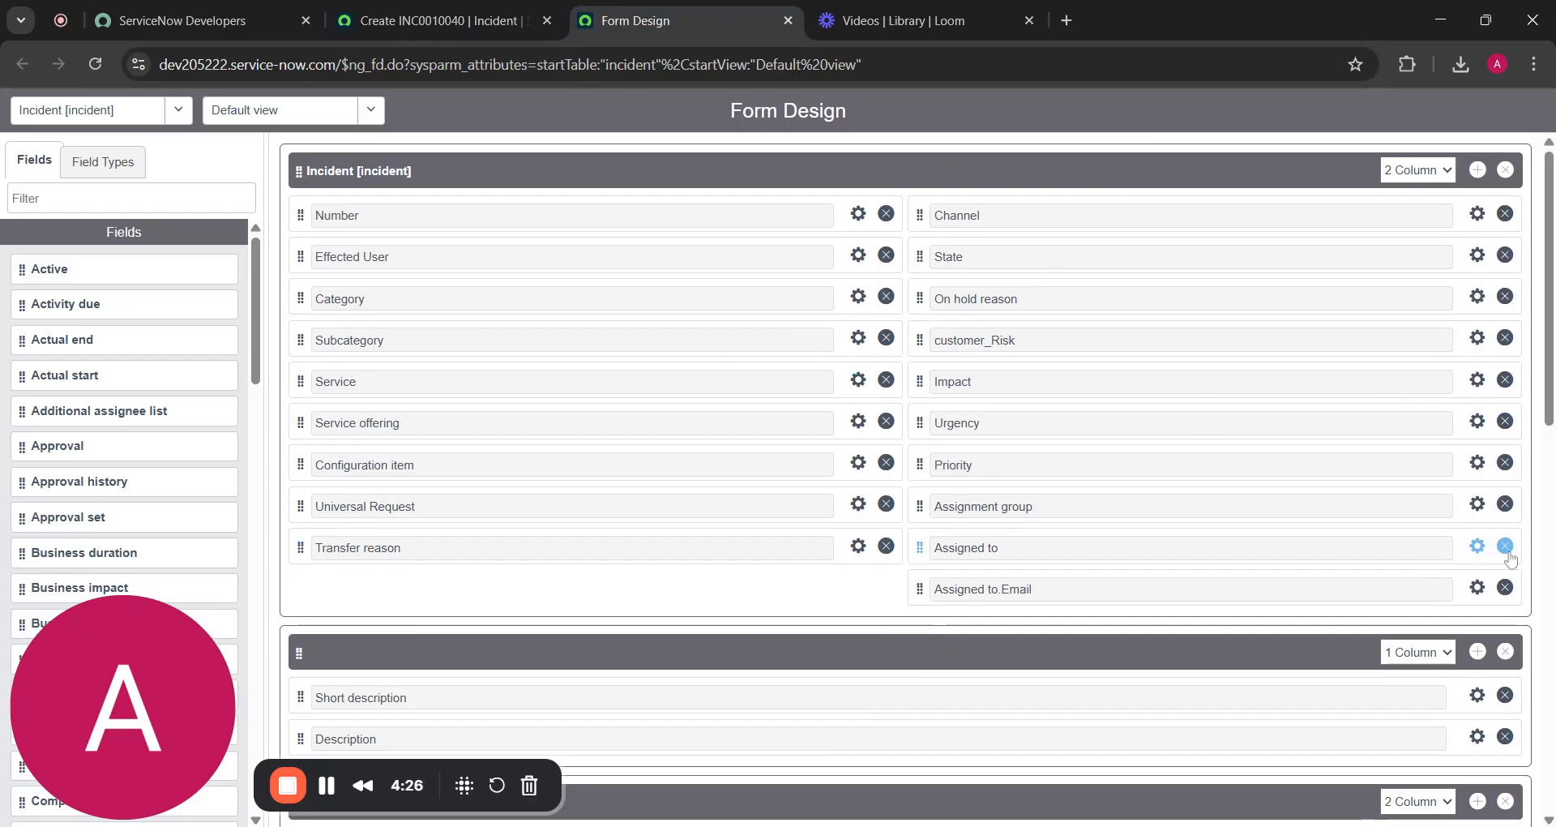
scroll(801, 258, down, 1)
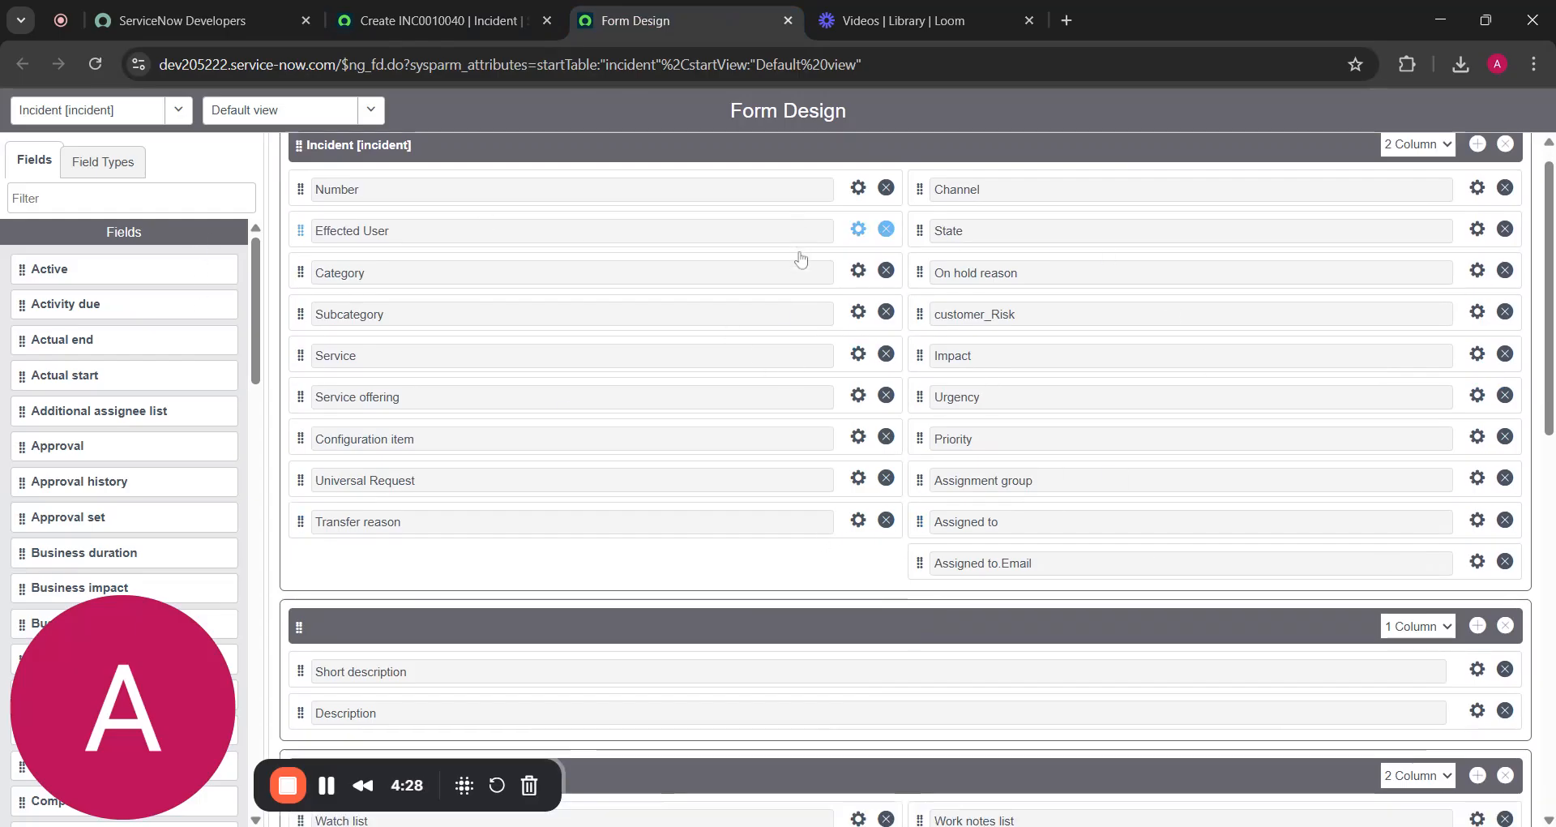
scroll(801, 259, up, 1)
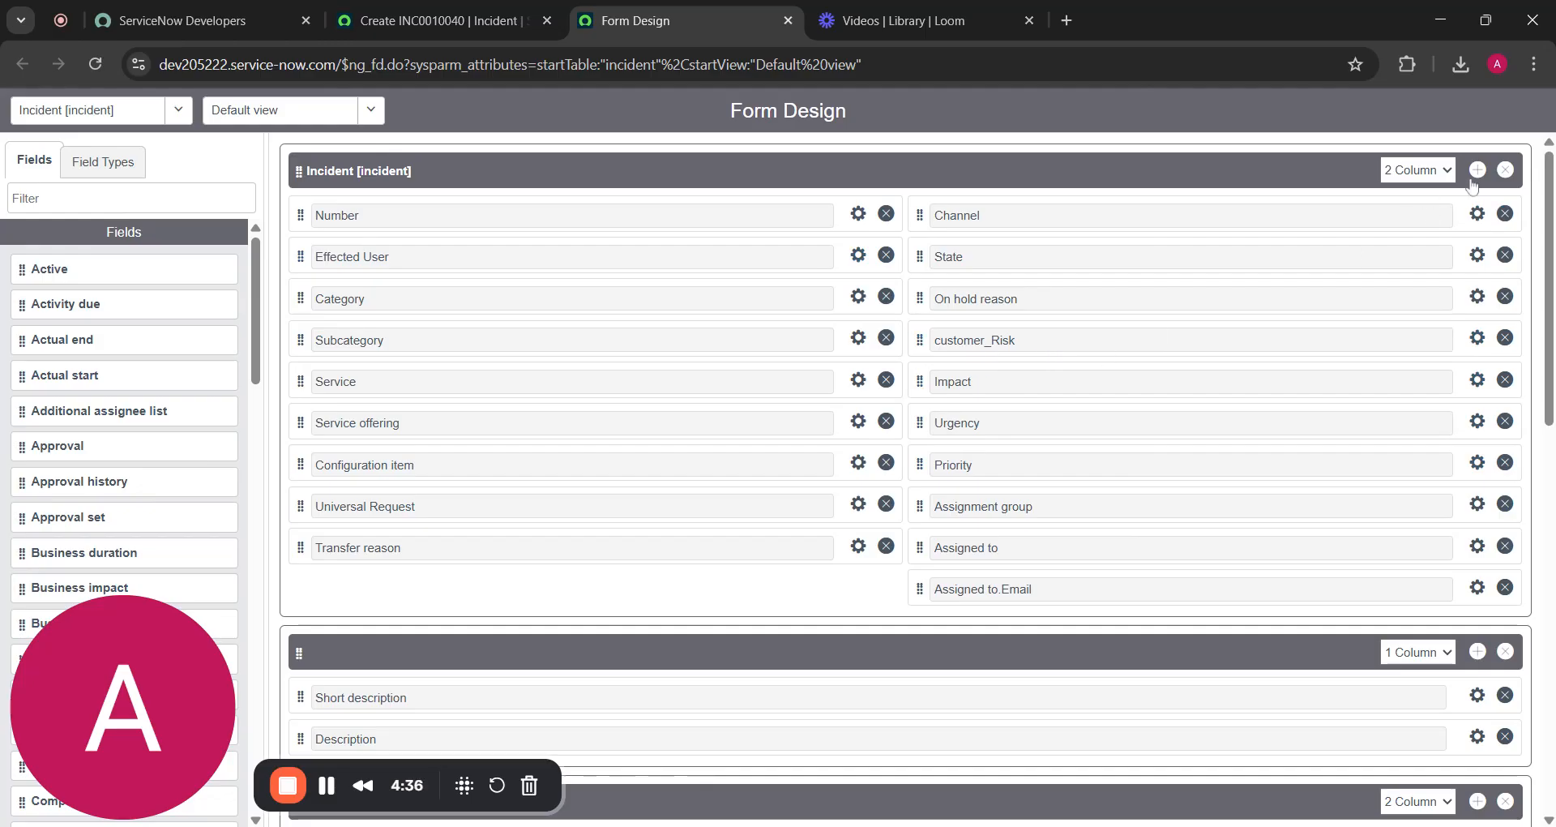
scroll(916, 553, down, 10)
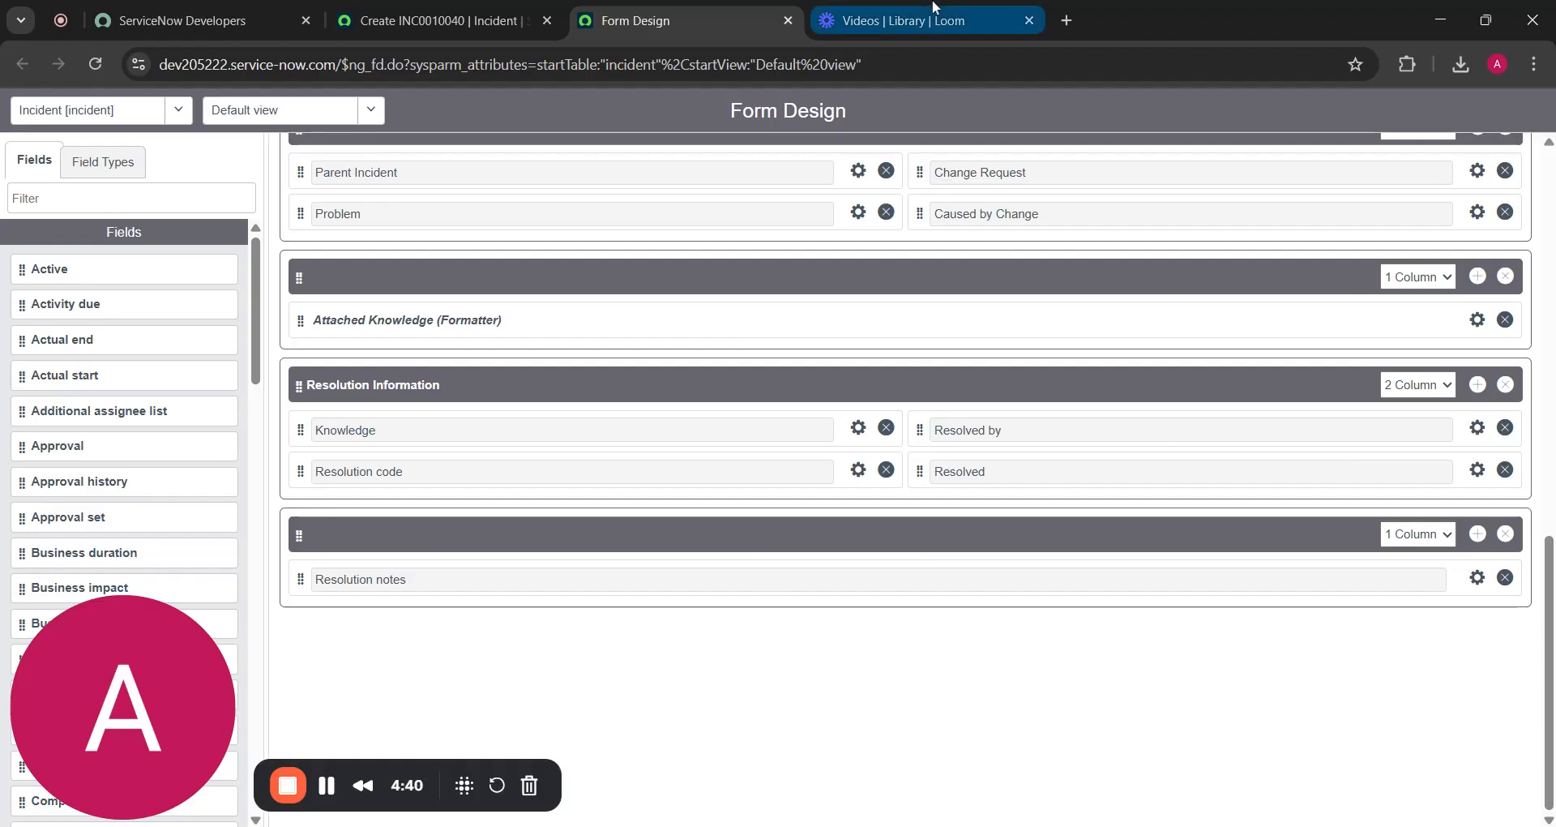
click(934, 11)
click(697, 18)
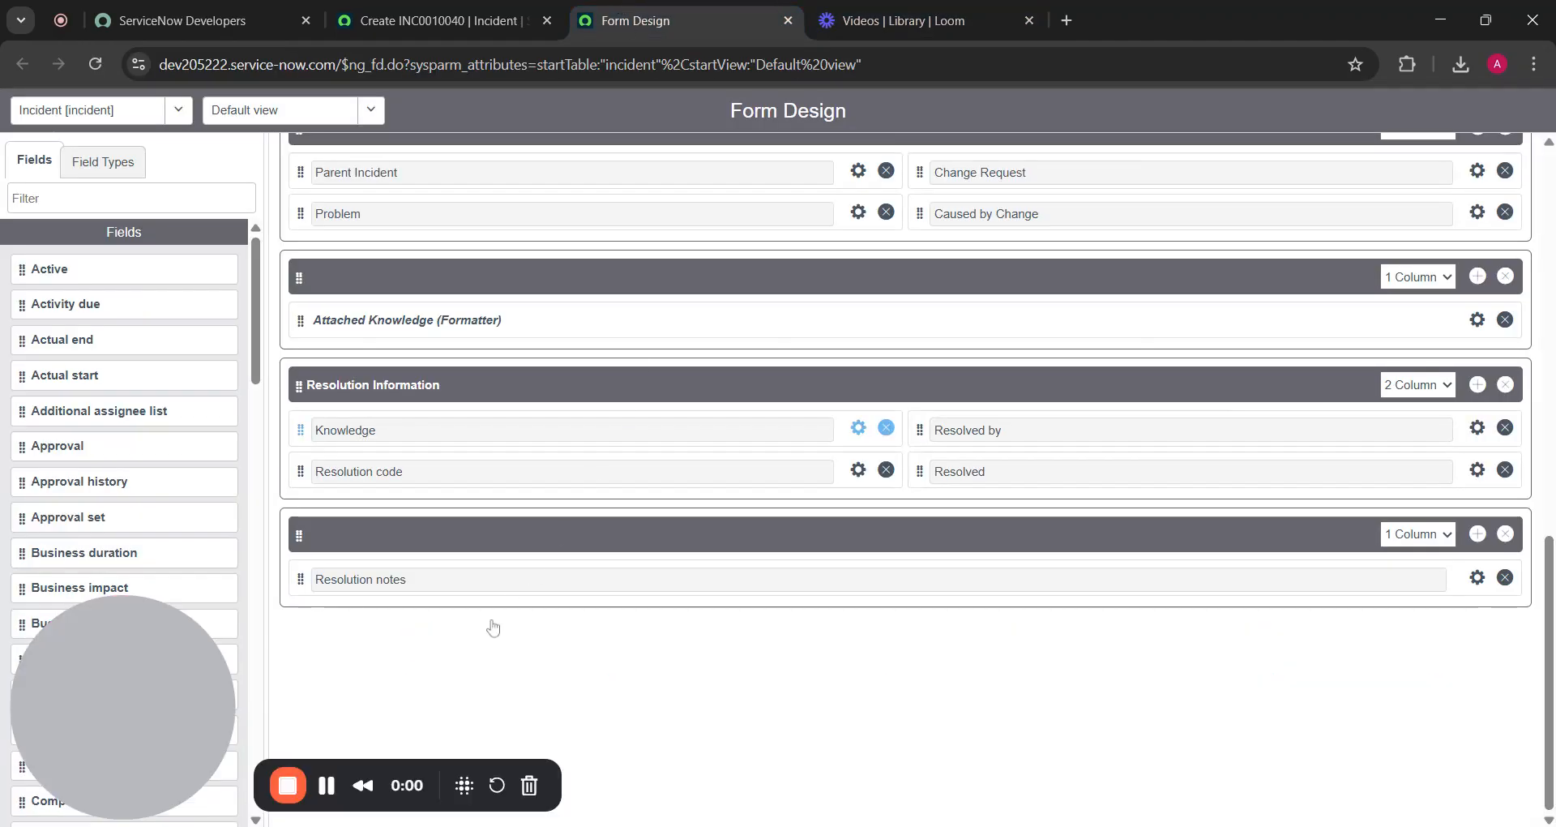
click(327, 798)
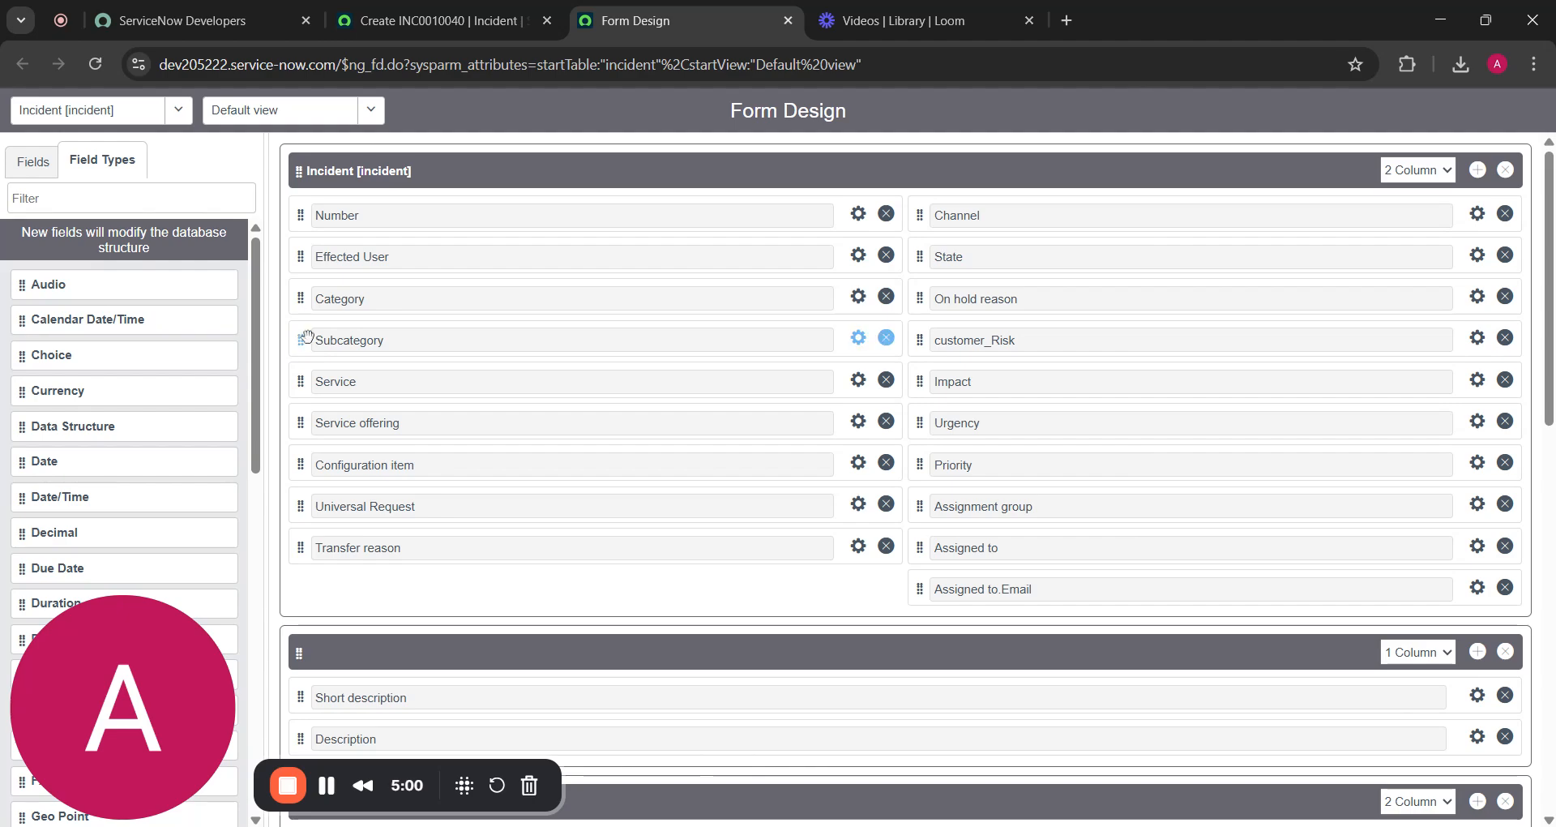
Drag Subcategory to sit between Service and Service offering in the Incident section
drag(308, 335, 309, 297)
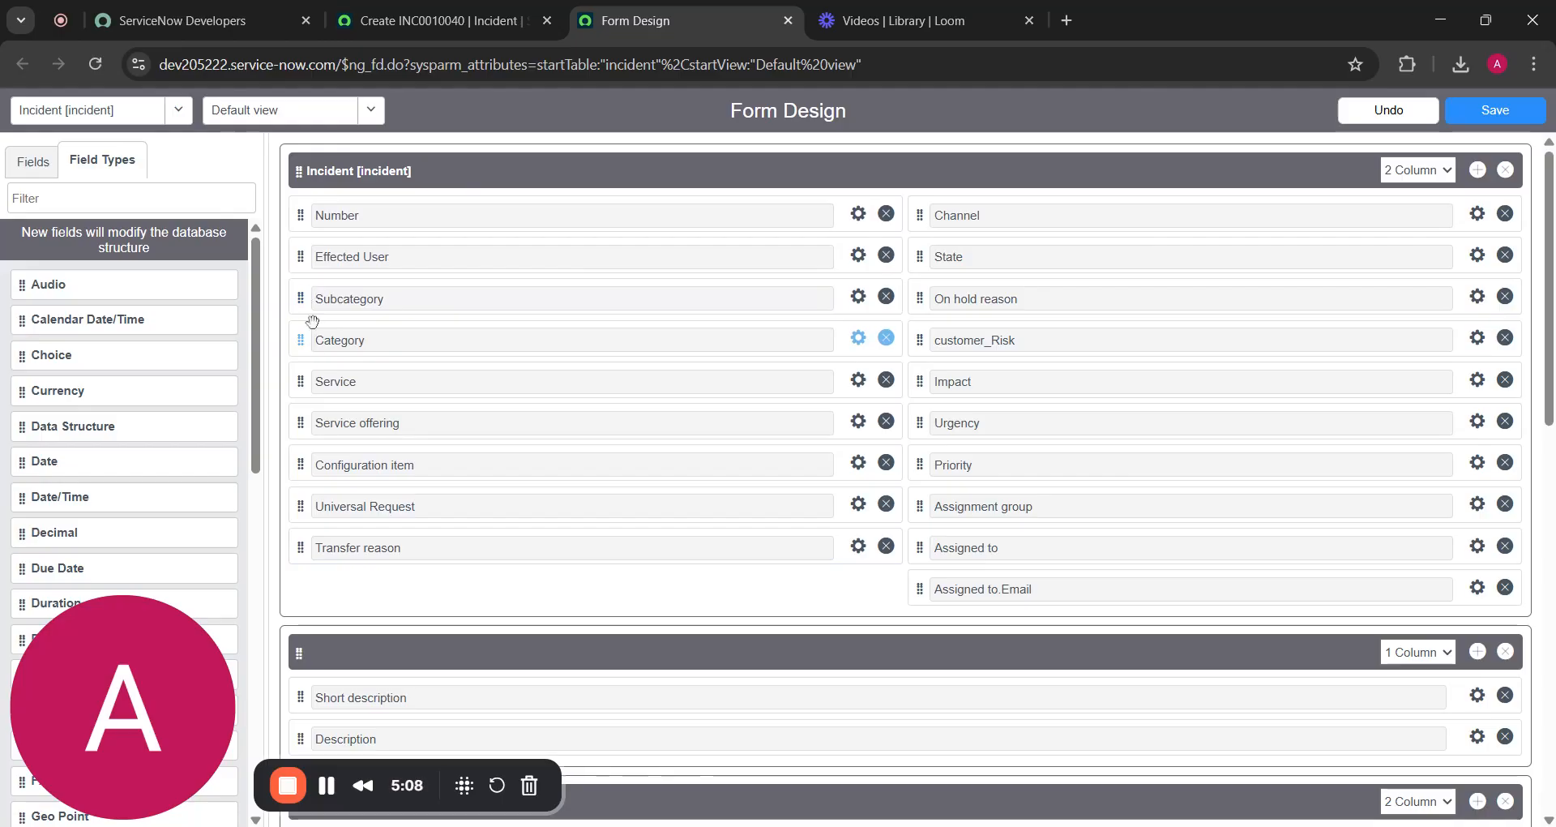
drag(302, 297, 305, 378)
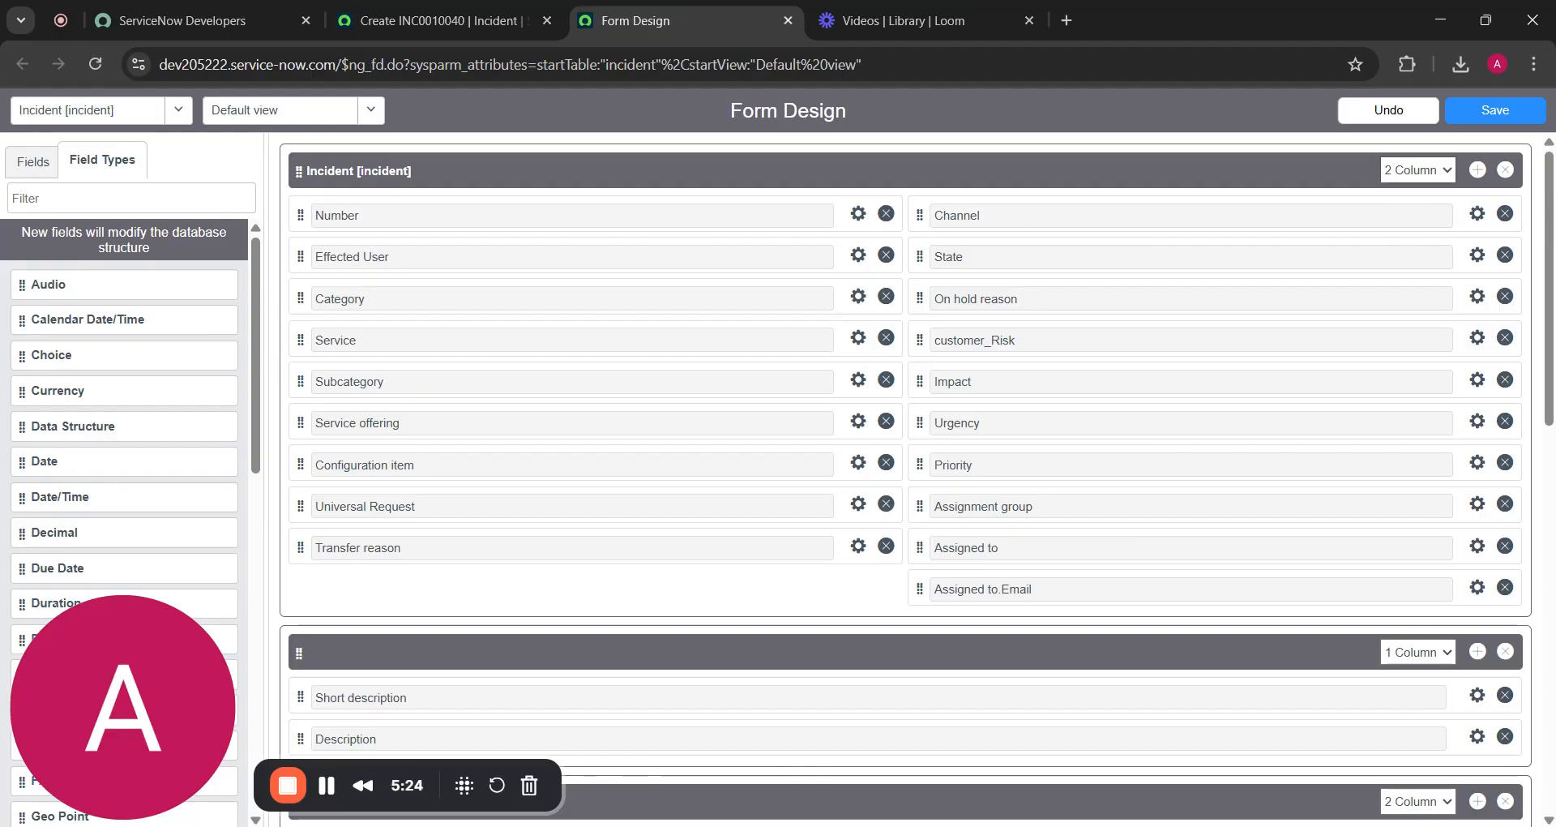
Set the Incident section to 1 Column, then back to 2 Column with the right column empty
click(1411, 177)
click(1415, 193)
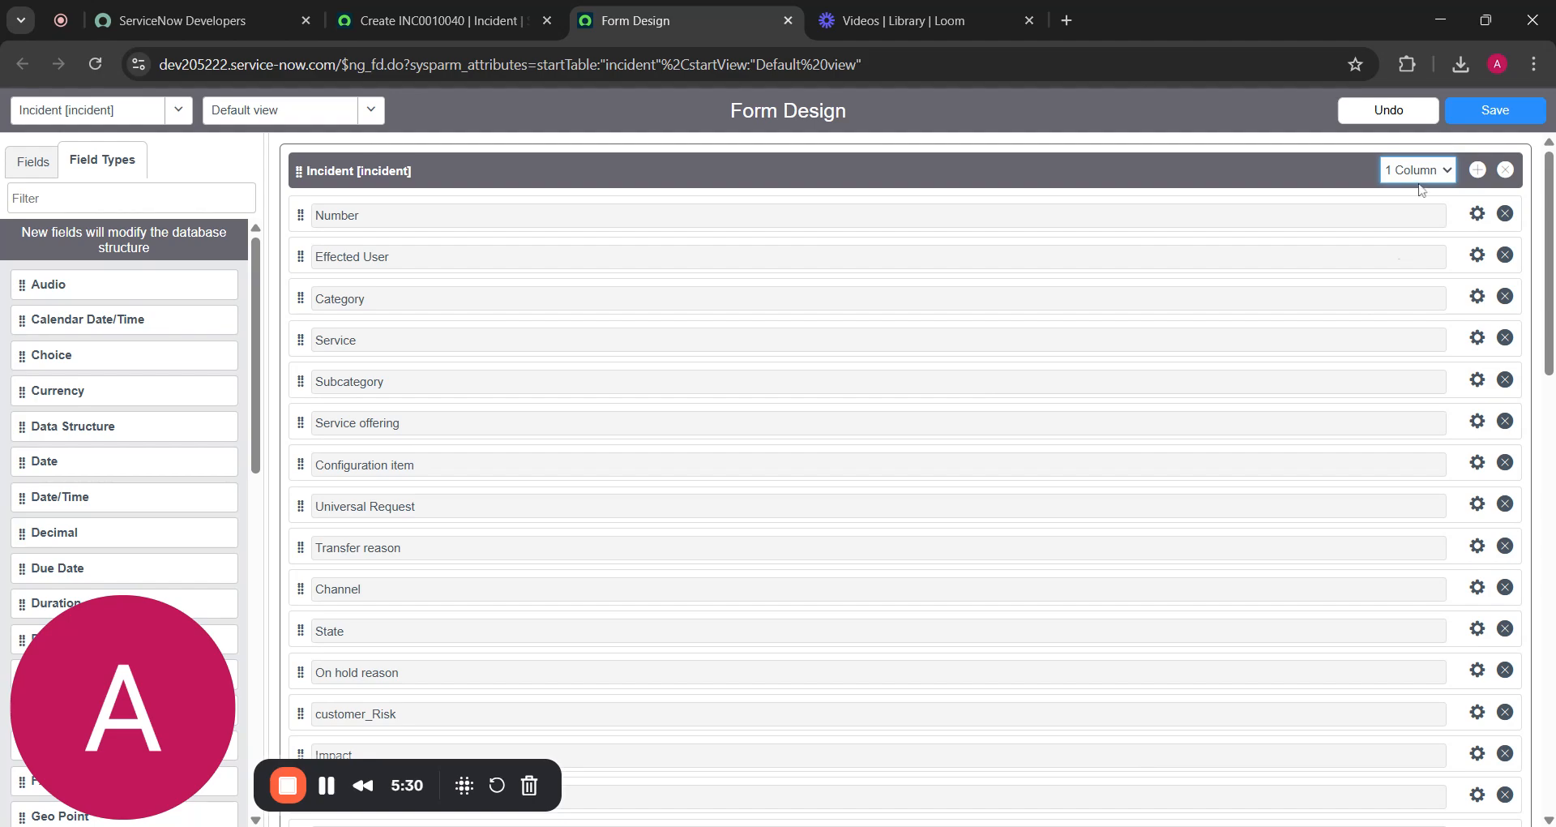
click(1424, 217)
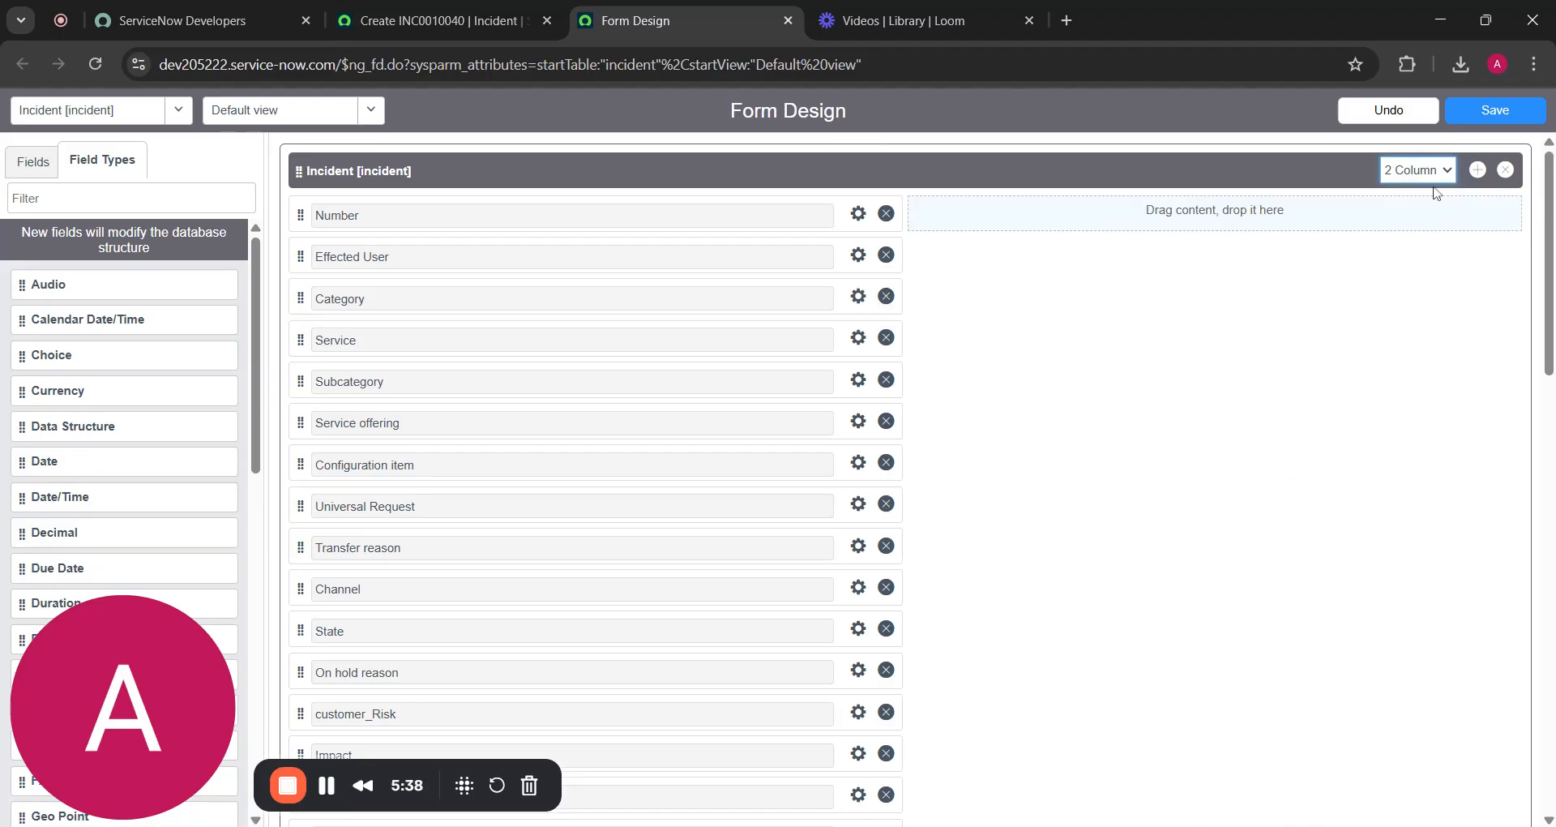
Show the Fields list and add an empty two-column New Section below the Incident section
scroll(1405, 321, down, 14)
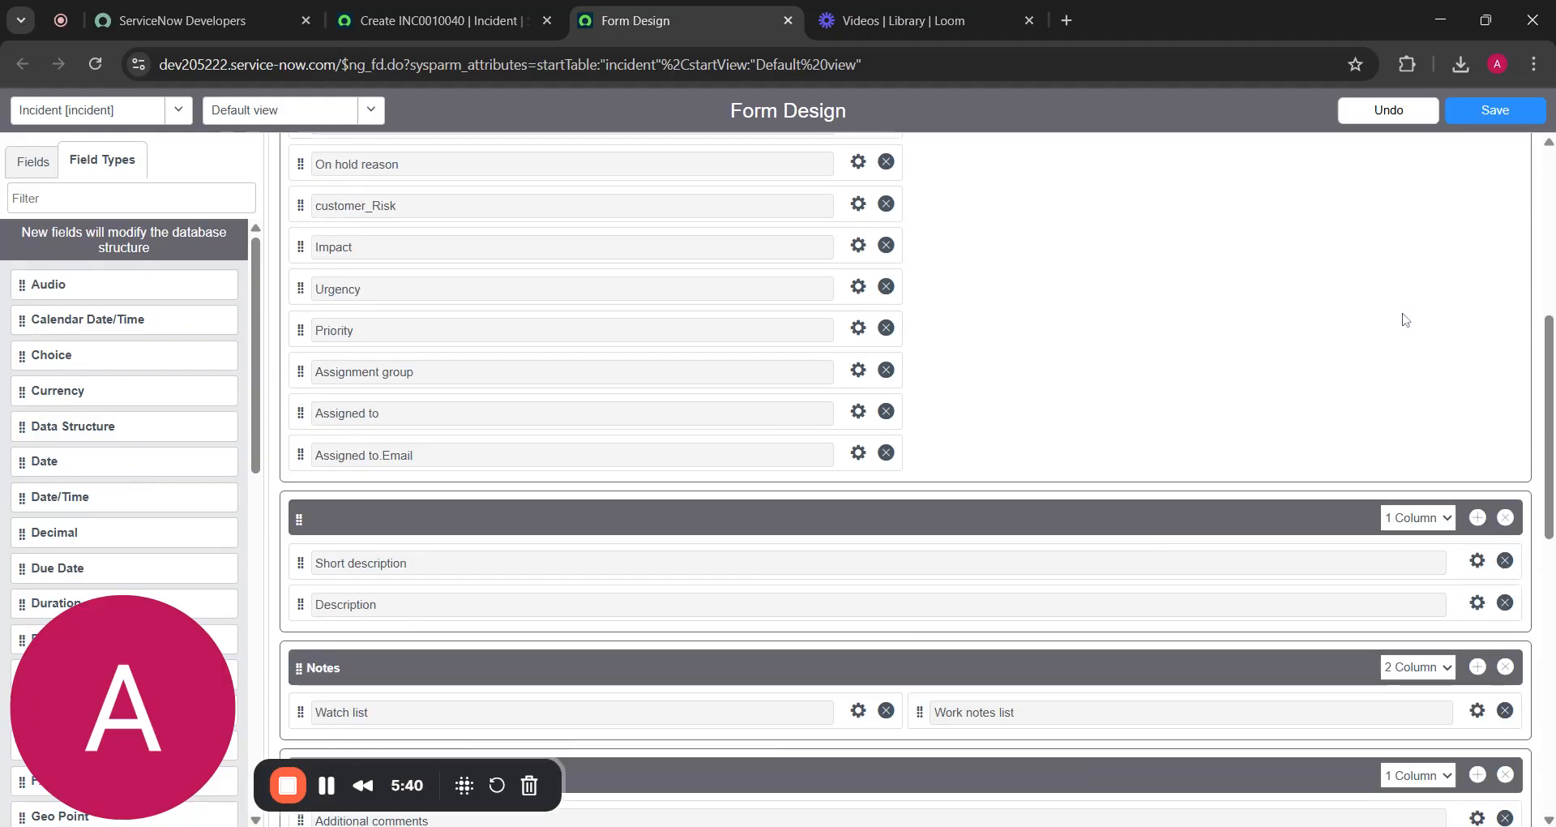
scroll(1405, 321, up, 12)
scroll(1406, 321, up, 3)
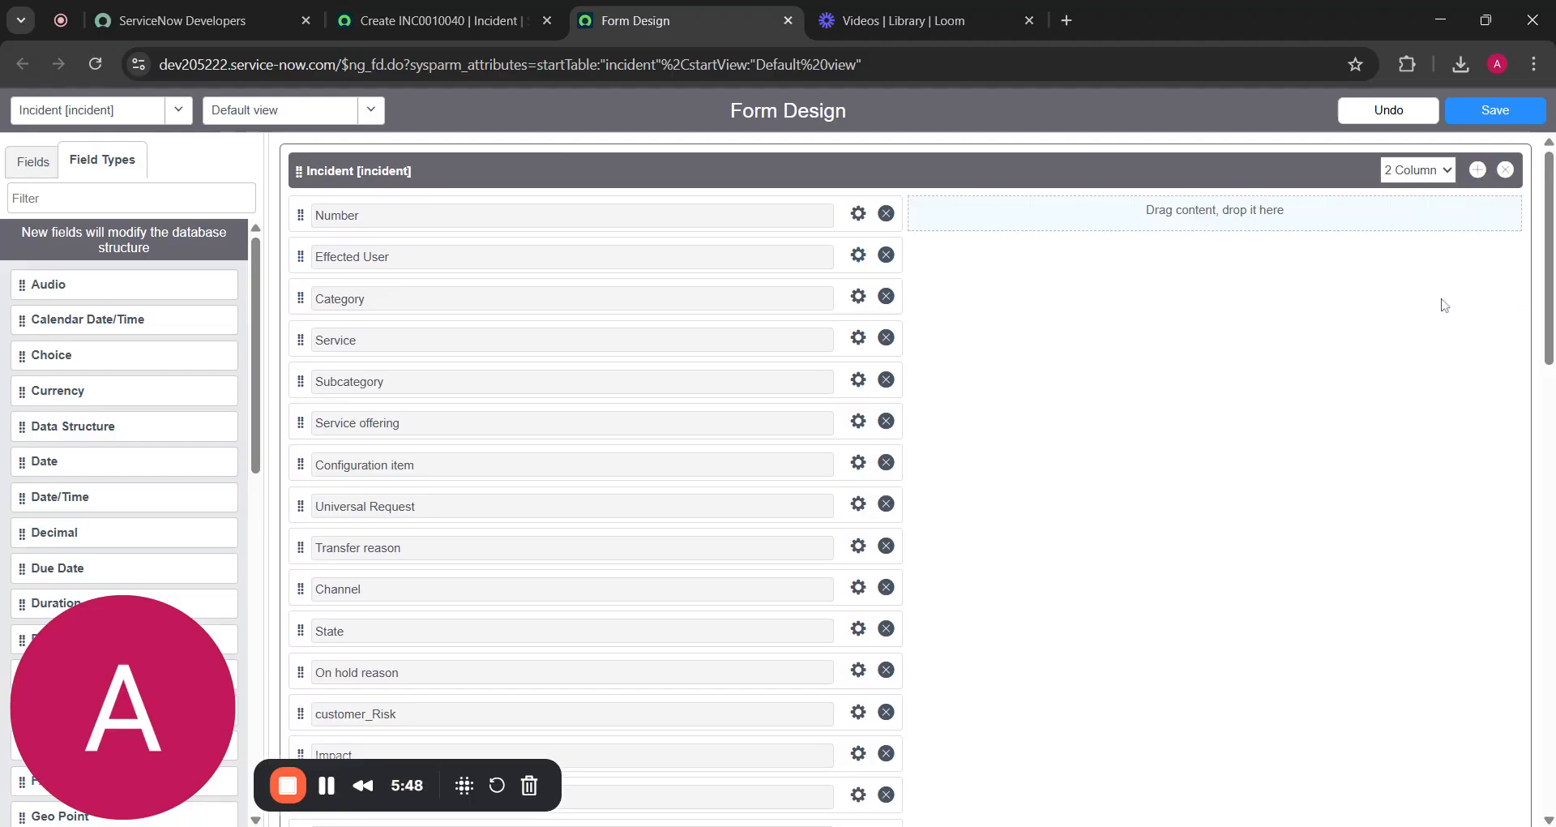
scroll(1444, 304, down, 8)
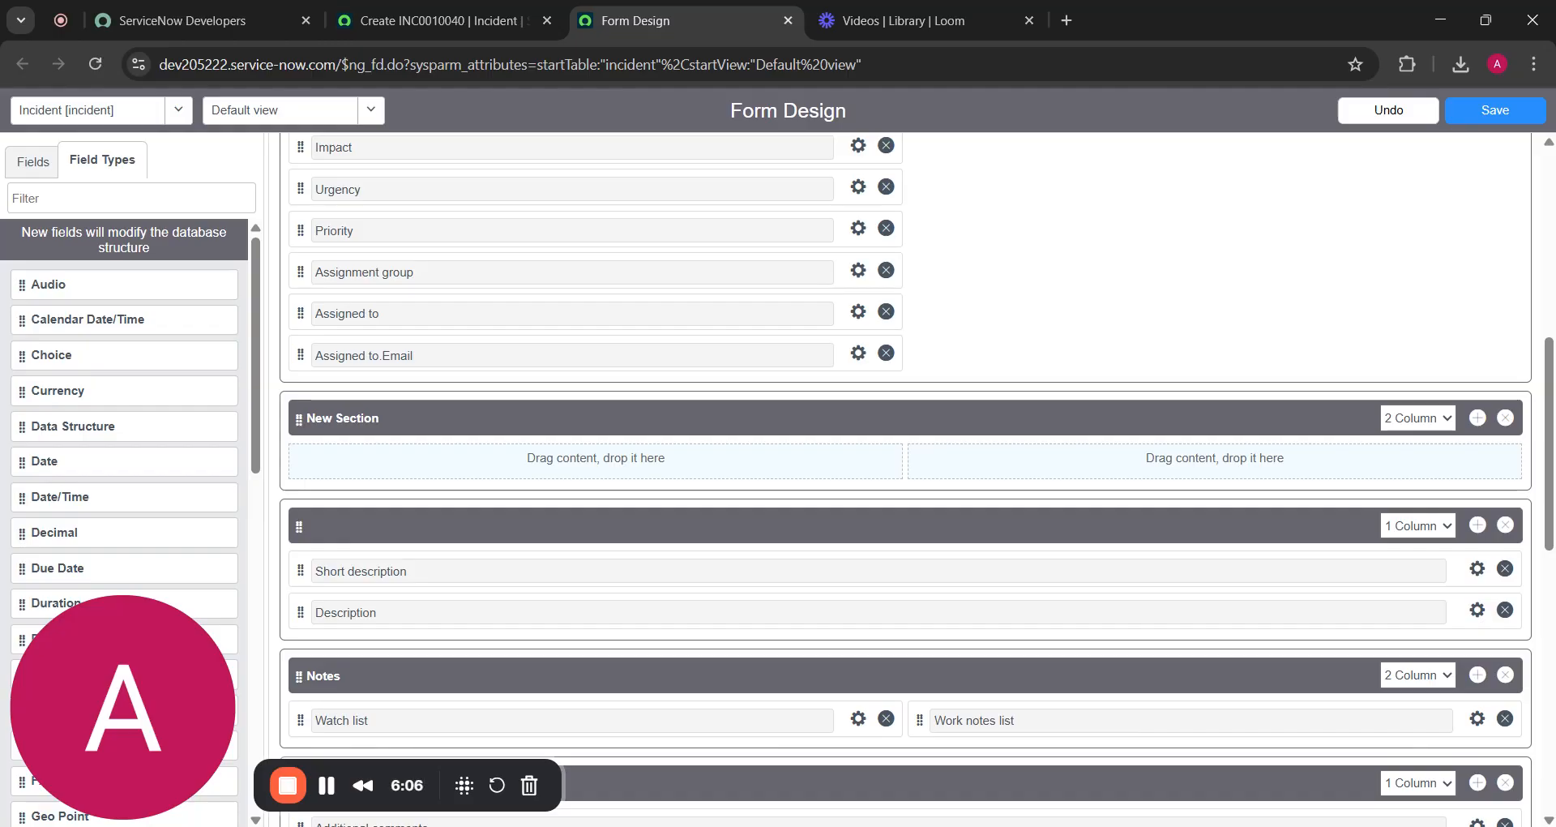
scroll(160, 388, down, 10)
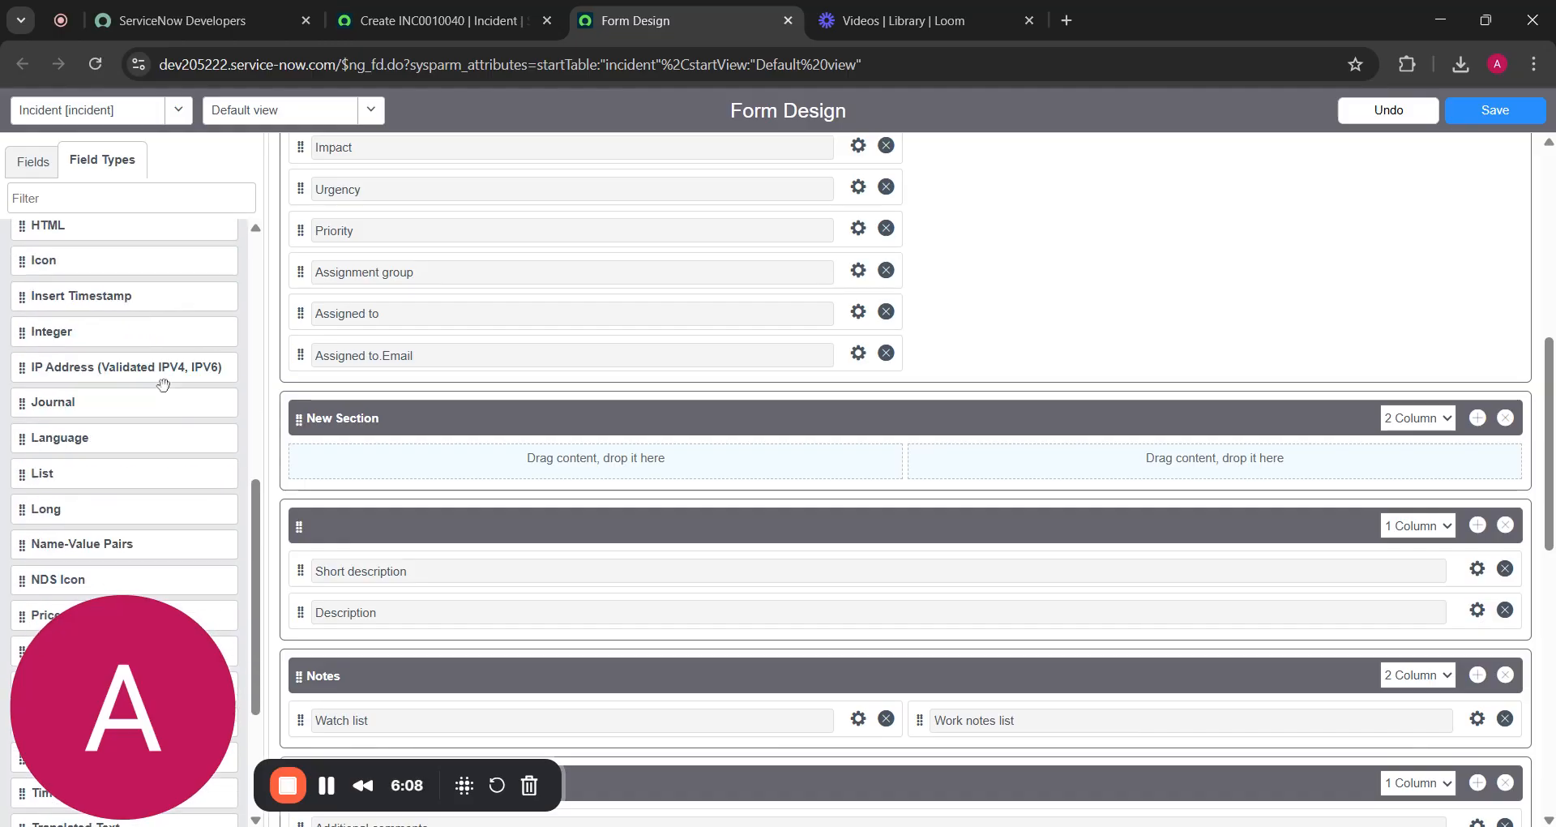
click(32, 162)
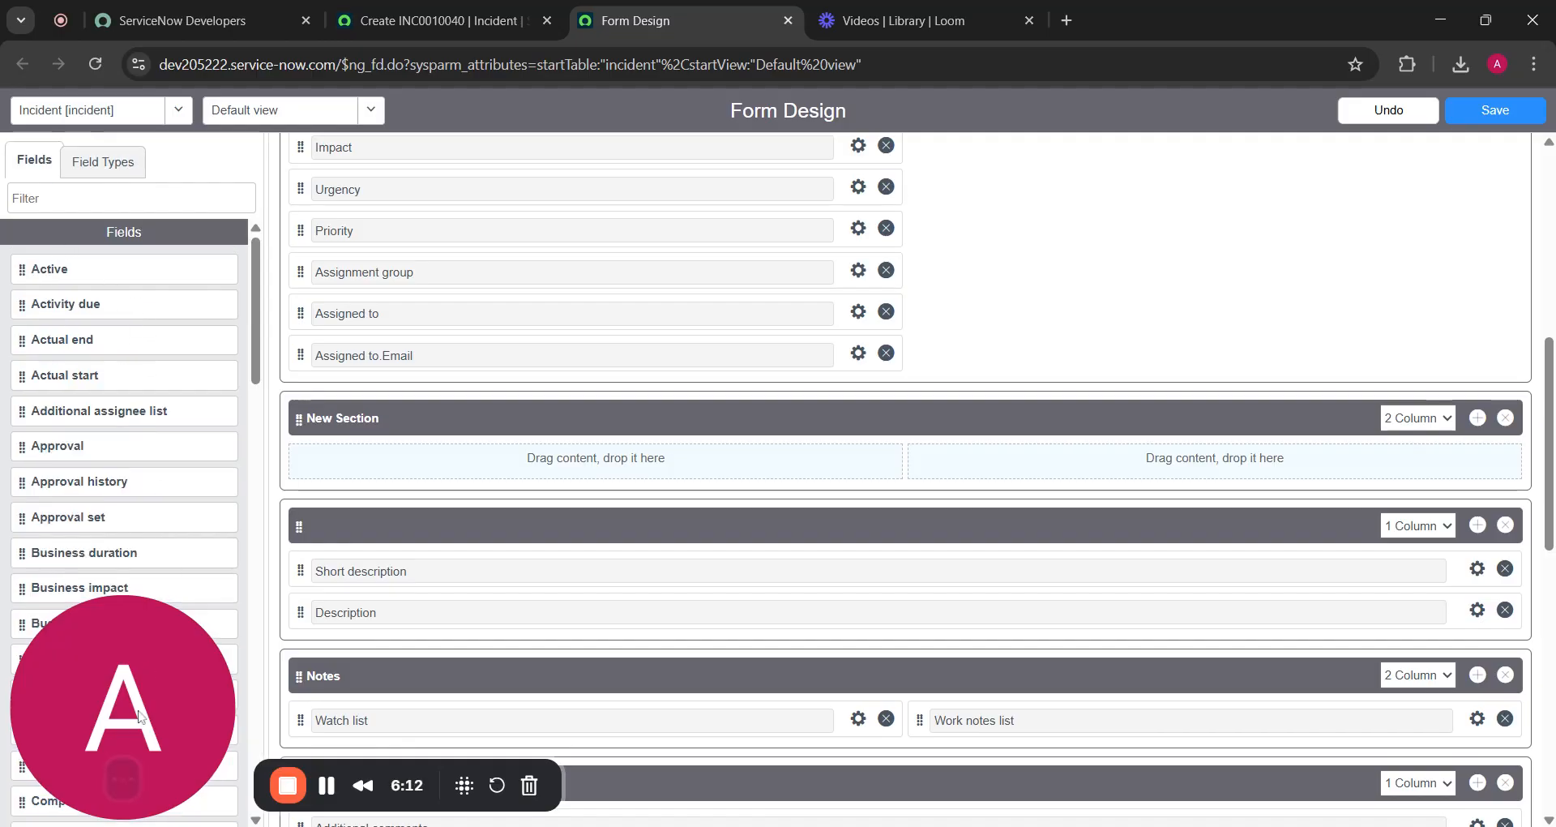
mouse_move(123, 784)
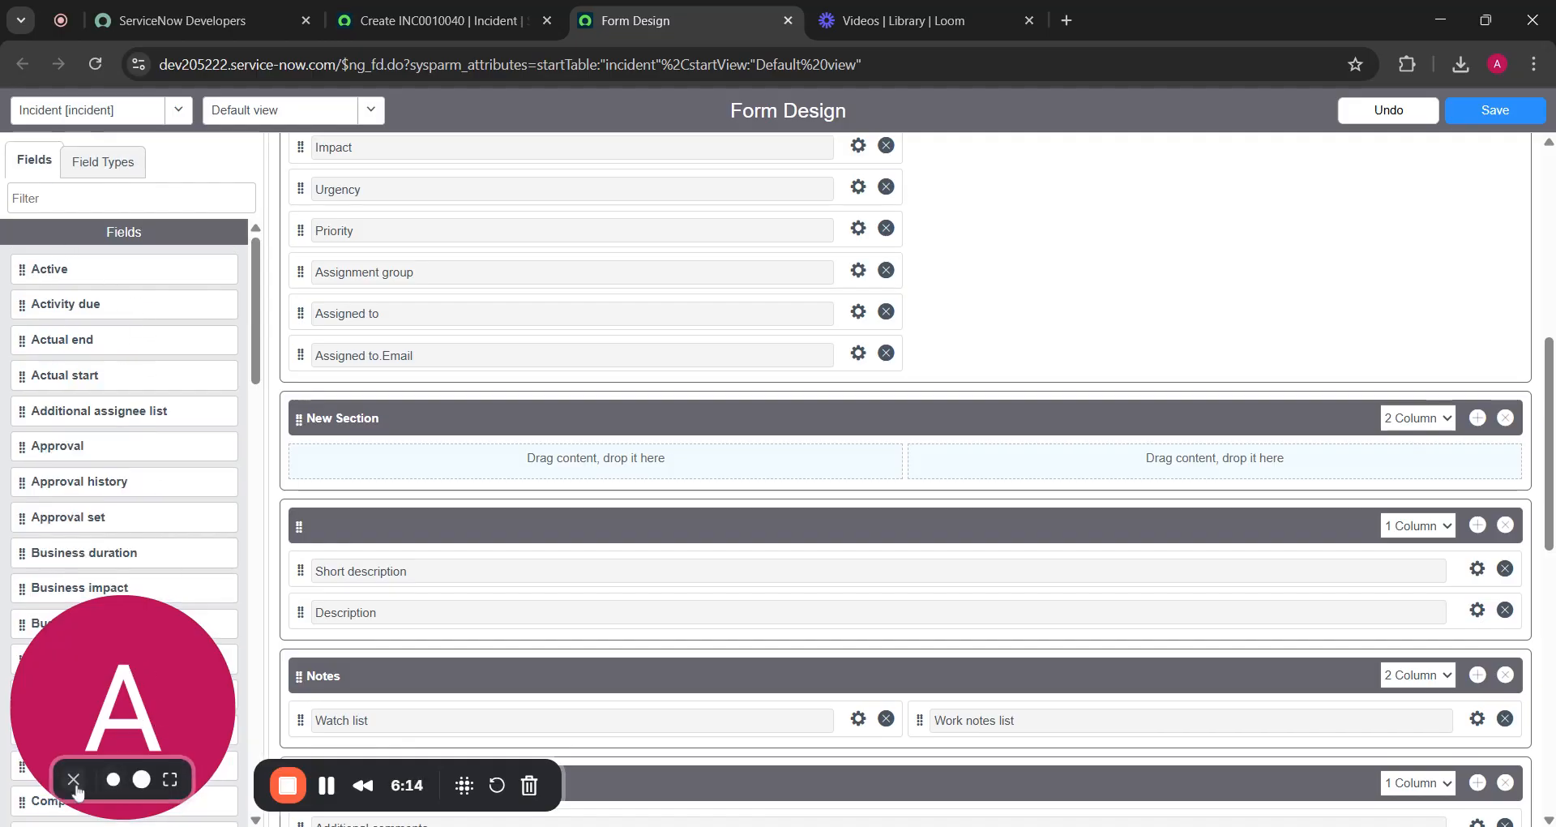
click(69, 784)
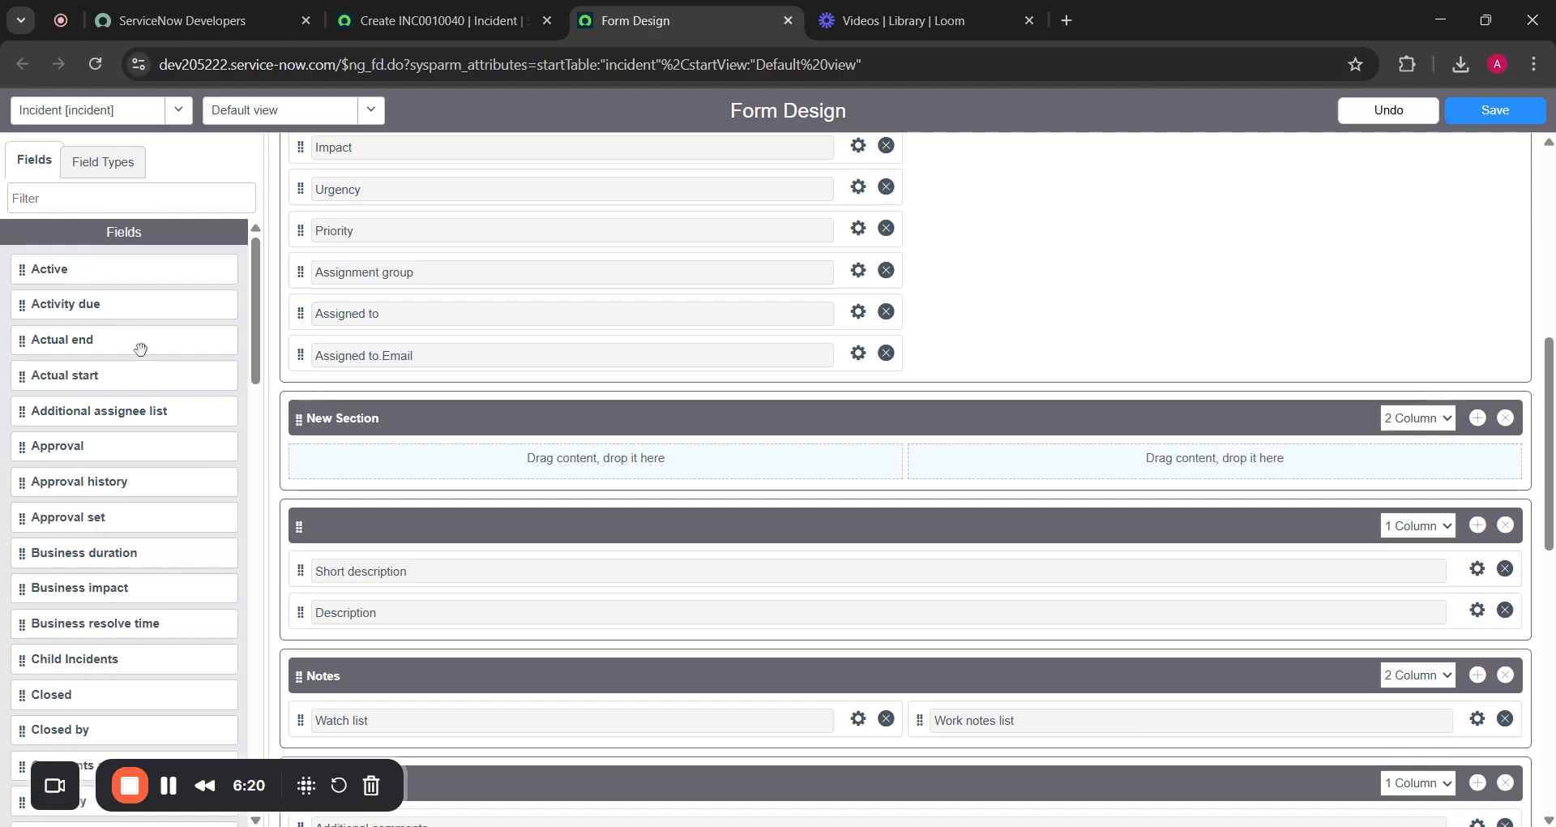
Drag the Company field from the Fields list into the New Section's left column
scroll(170, 459, down, 3)
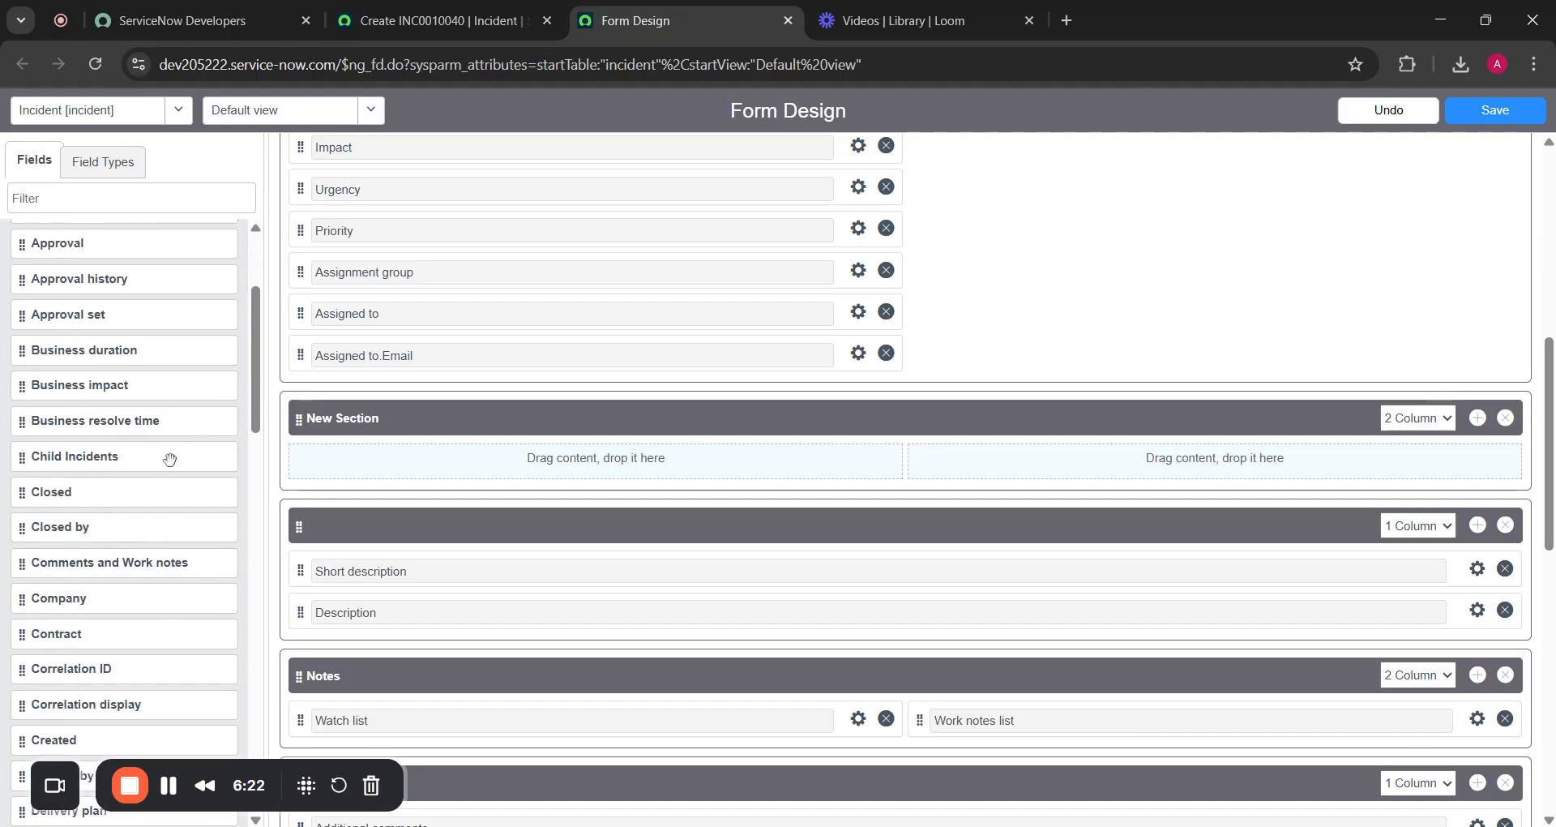
scroll(170, 458, down, 1)
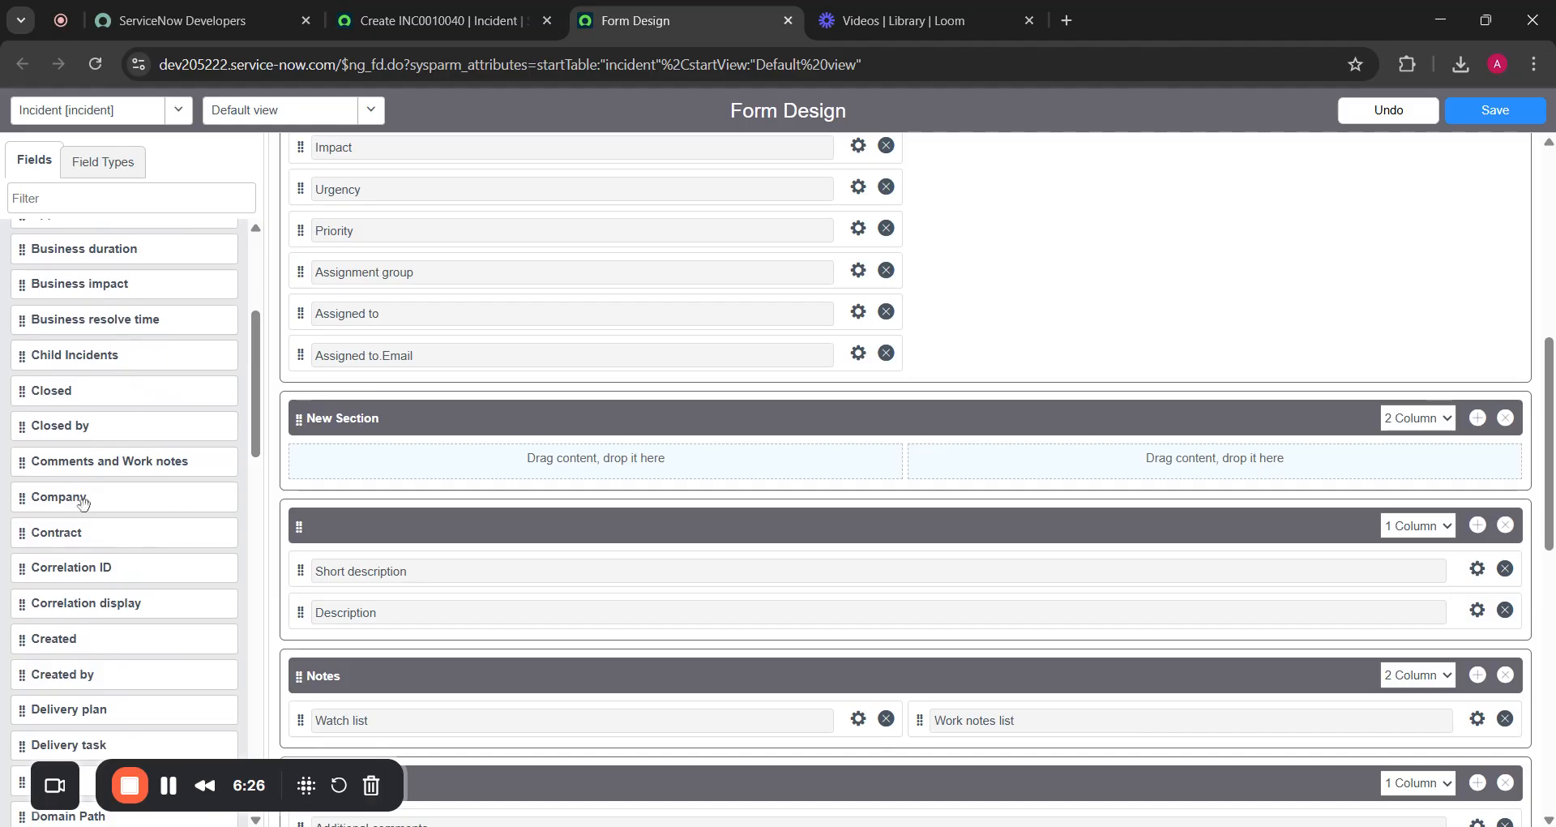
mouse_move(81, 500)
mouse_down()
mouse_move(330, 445)
mouse_move(406, 460)
mouse_move(163, 465)
mouse_move(98, 502)
mouse_move(65, 498)
mouse_up()
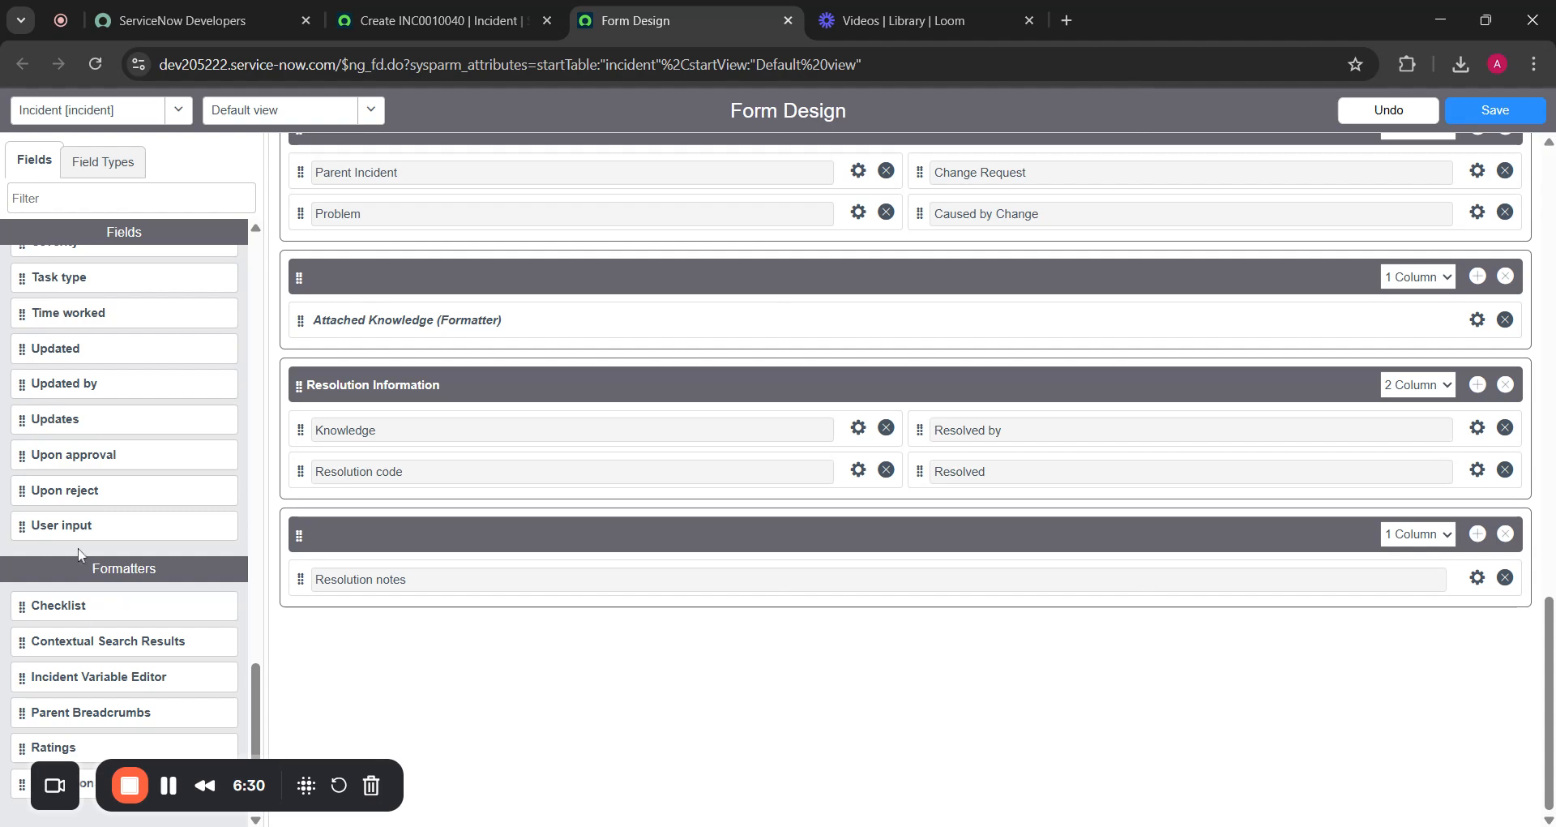
scroll(75, 486, up, 4)
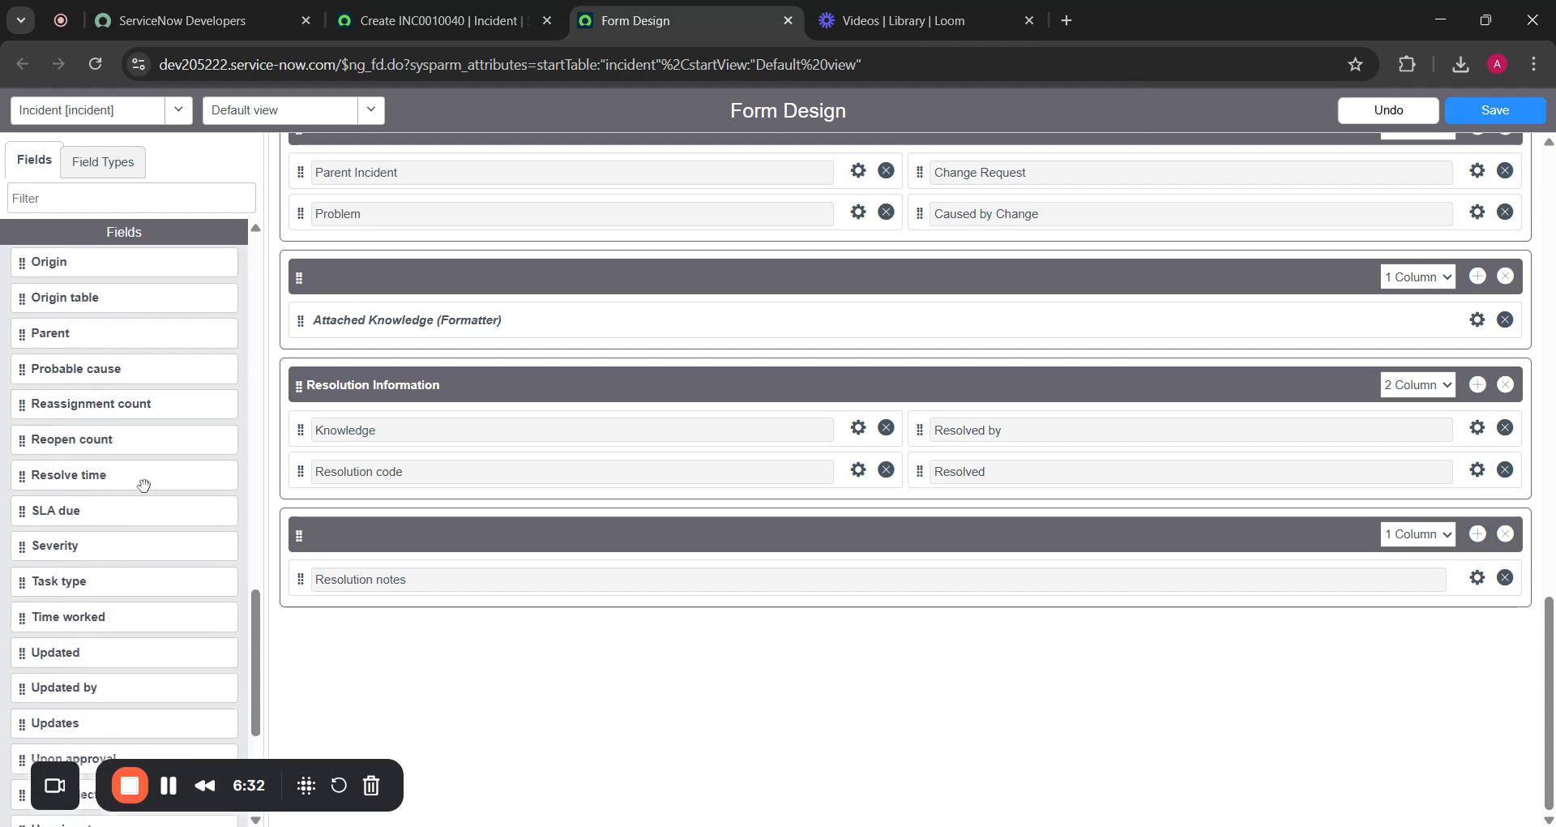
scroll(824, 381, up, 8)
scroll(820, 386, up, 5)
scroll(611, 420, down, 2)
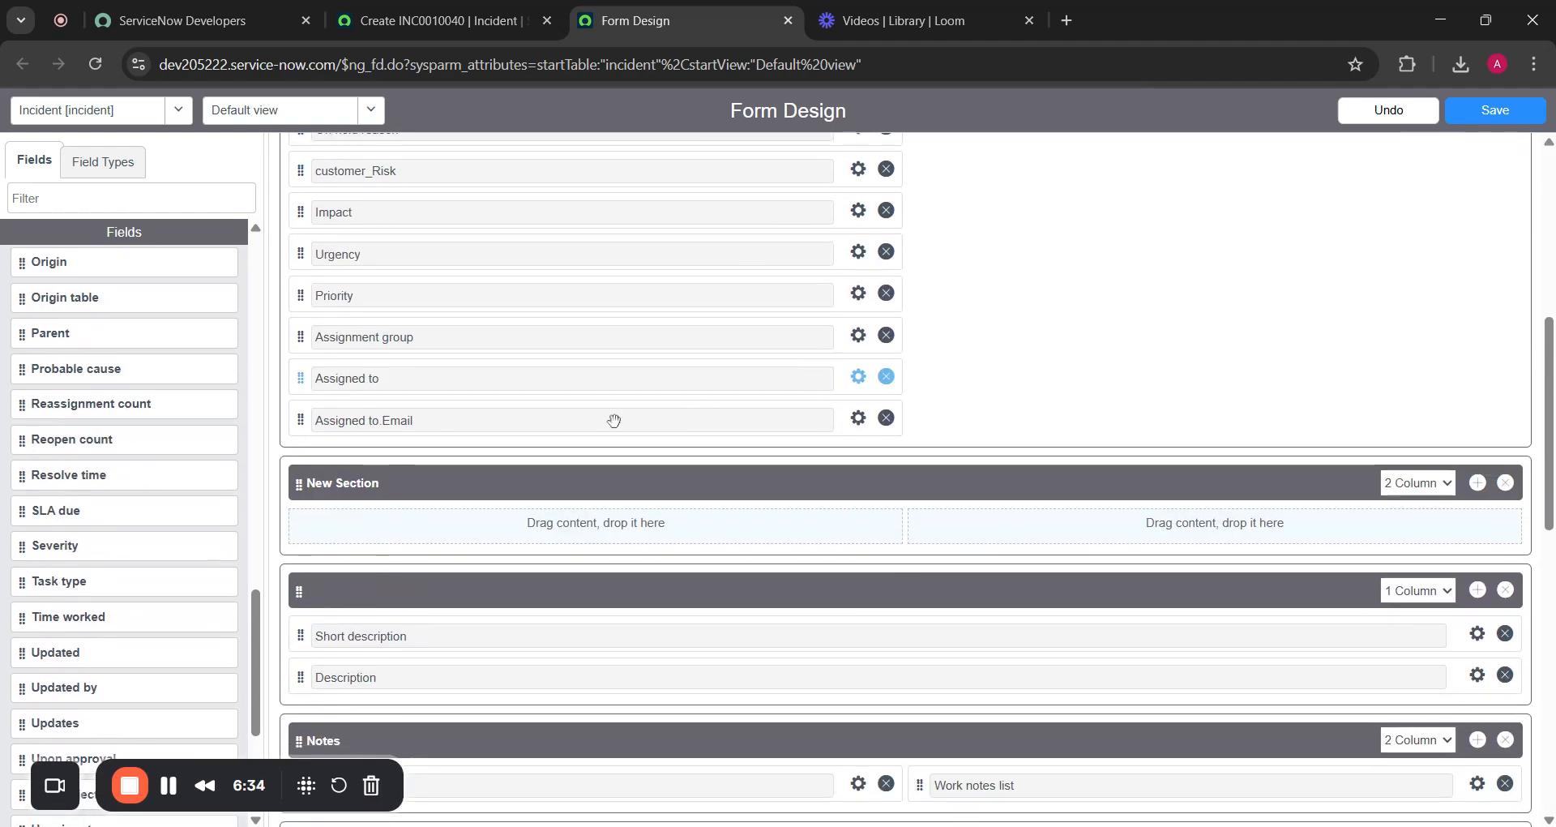
scroll(182, 573, up, 1)
scroll(181, 573, up, 5)
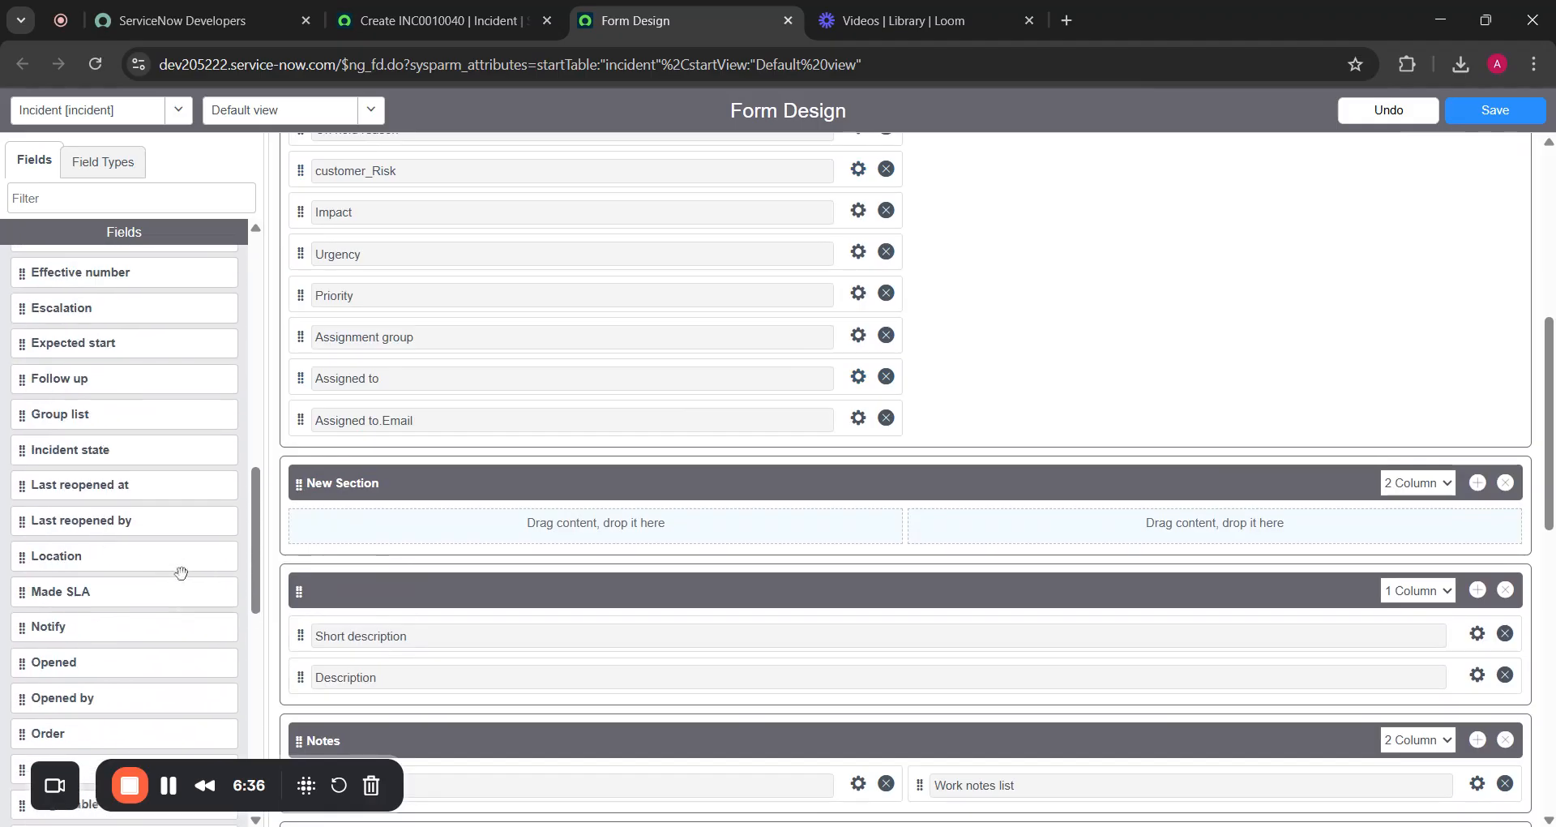
scroll(98, 422, up, 5)
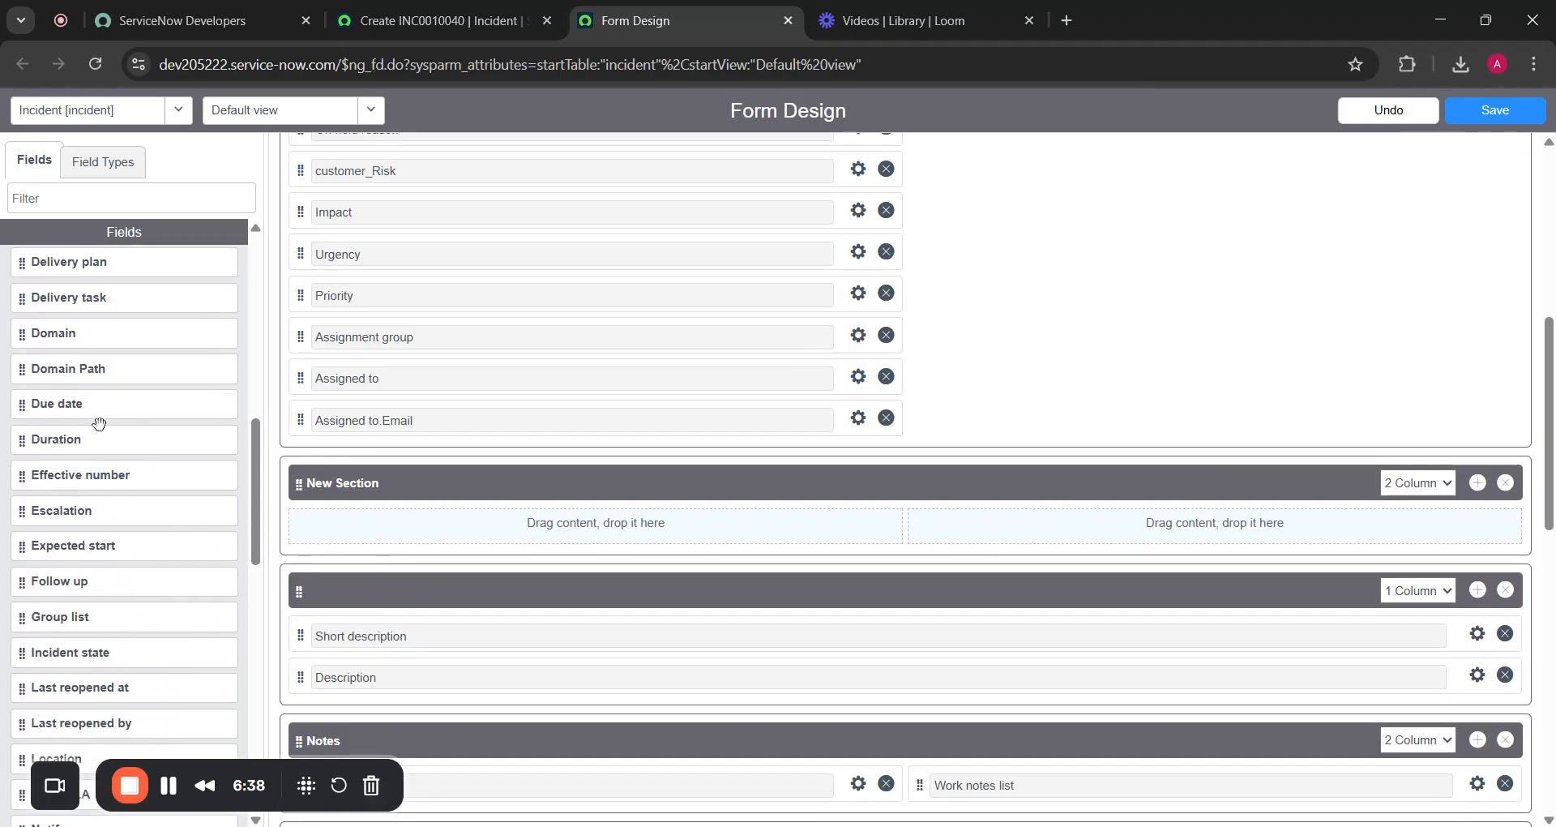
scroll(99, 422, up, 2)
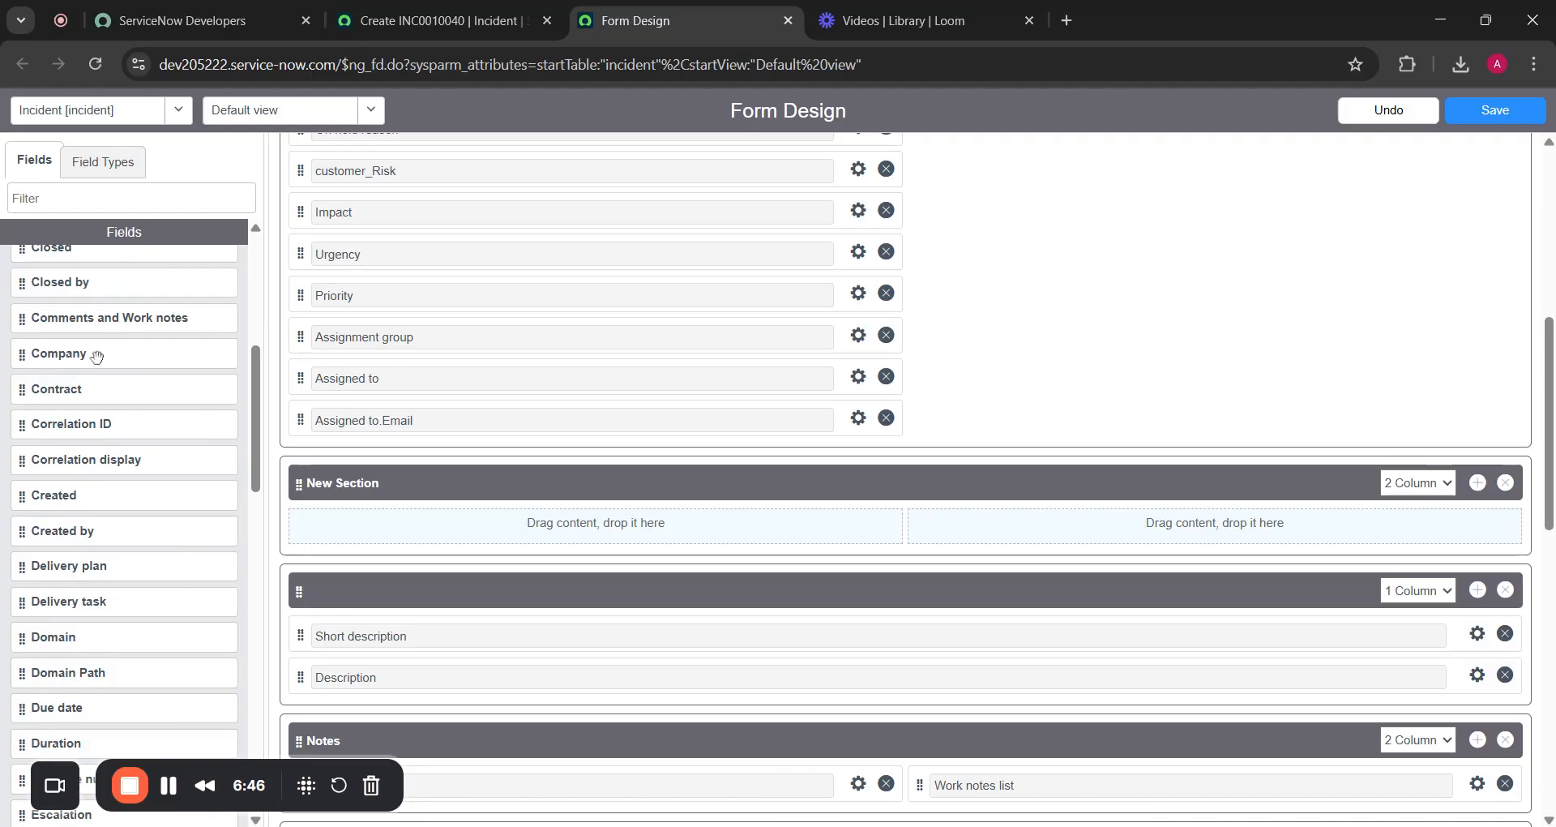
drag(114, 356, 482, 549)
drag(475, 527, 472, 525)
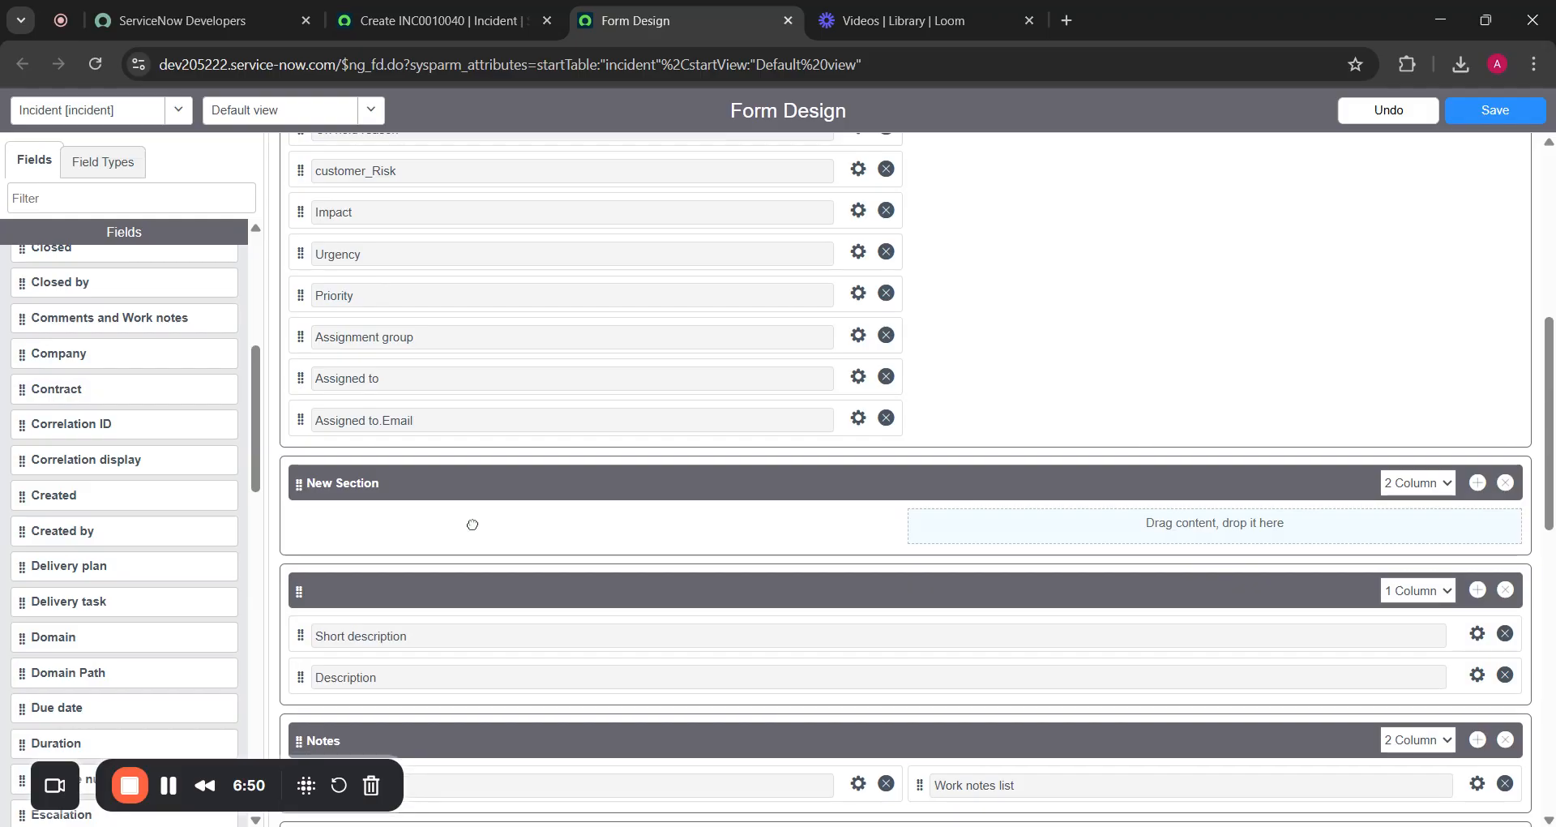
scroll(473, 524, up, 10)
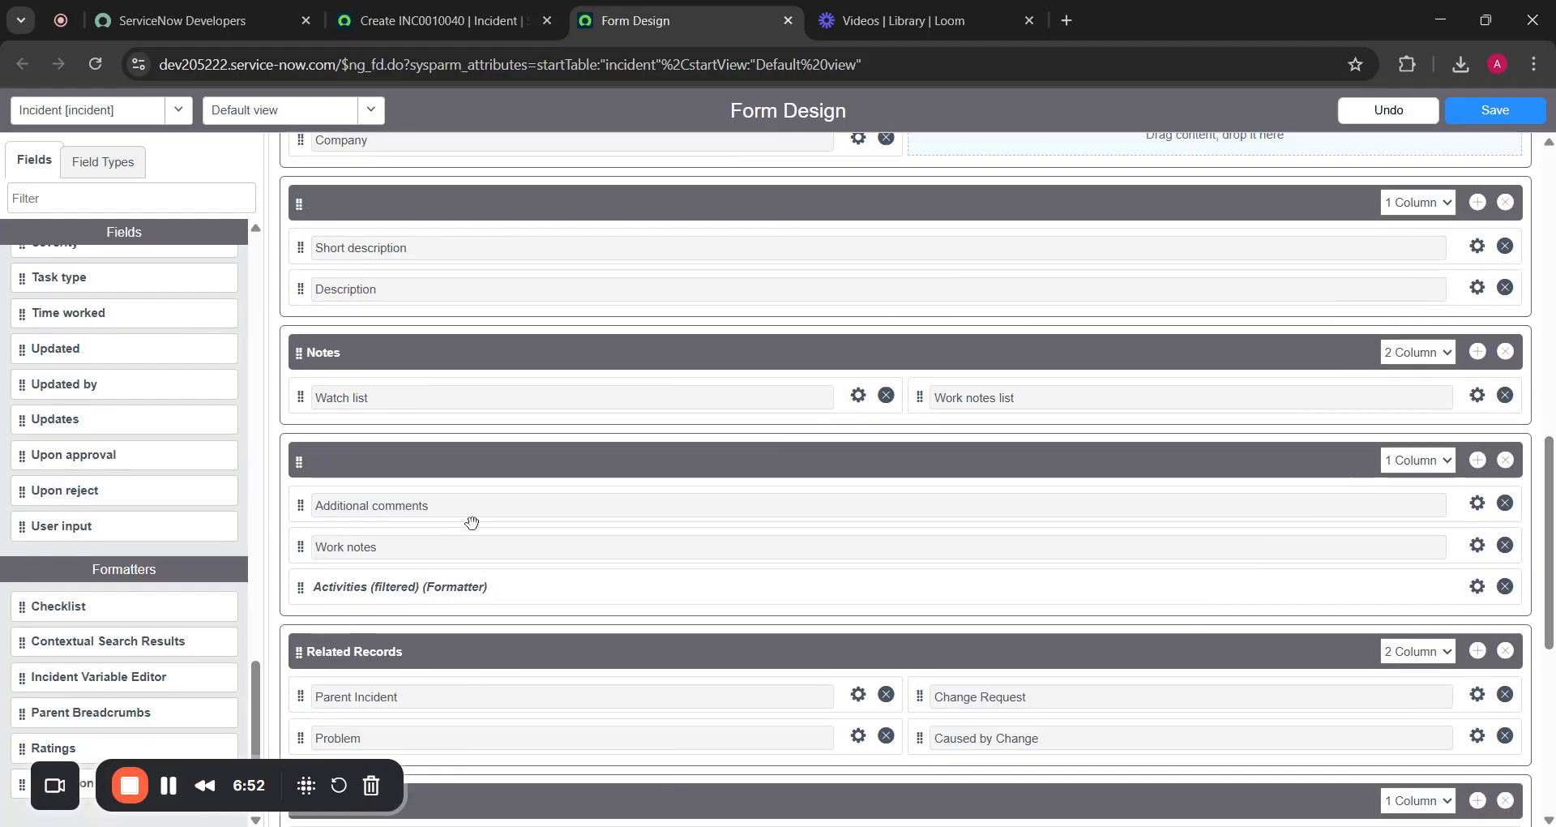
scroll(475, 528, up, 1)
scroll(475, 528, down, 3)
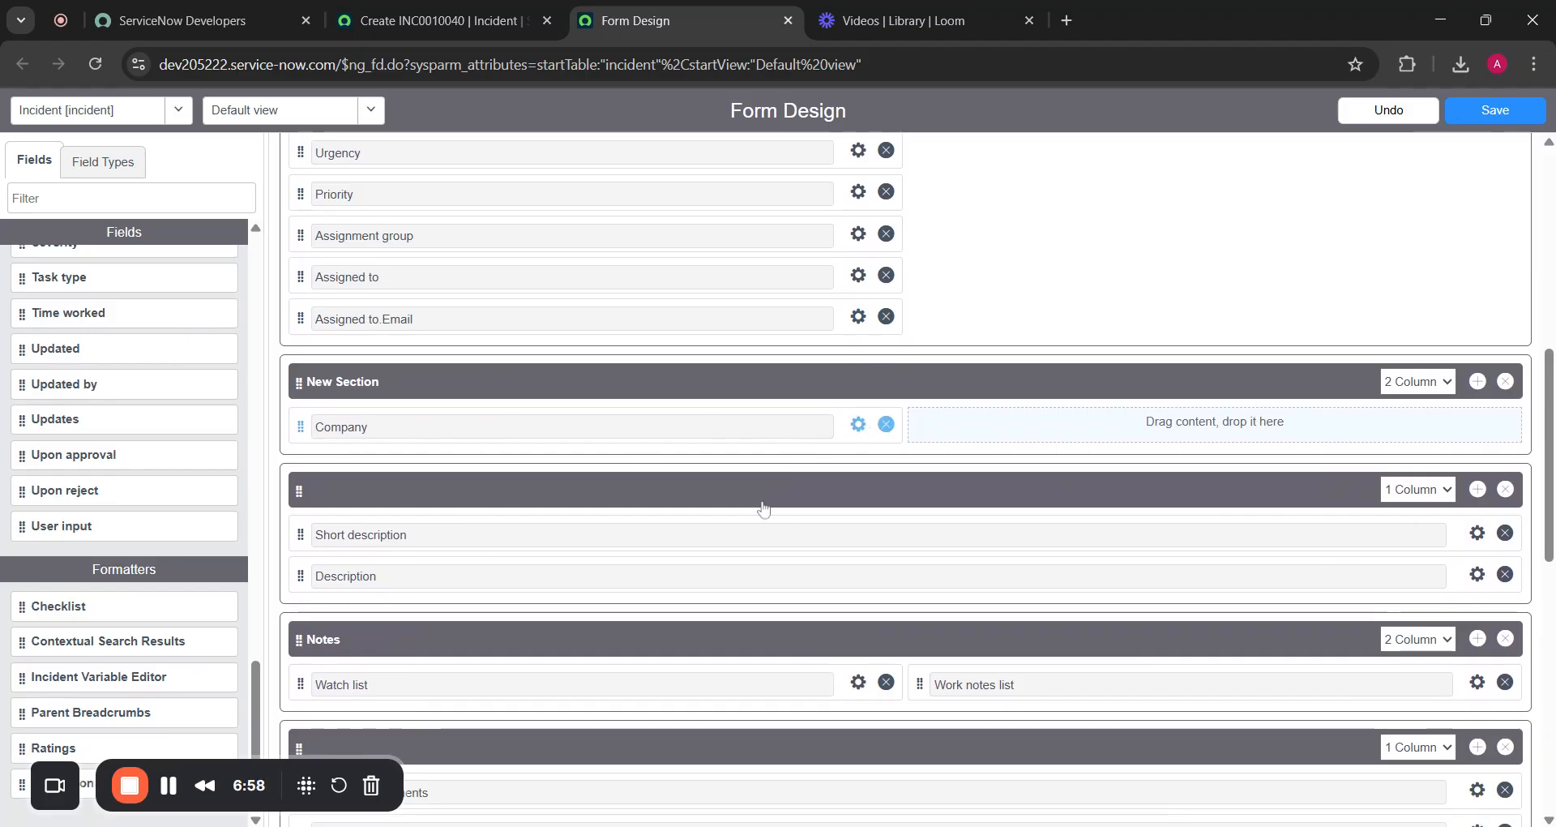
Review the Company field's properties, leaving its dependent field unset, and close them
click(858, 424)
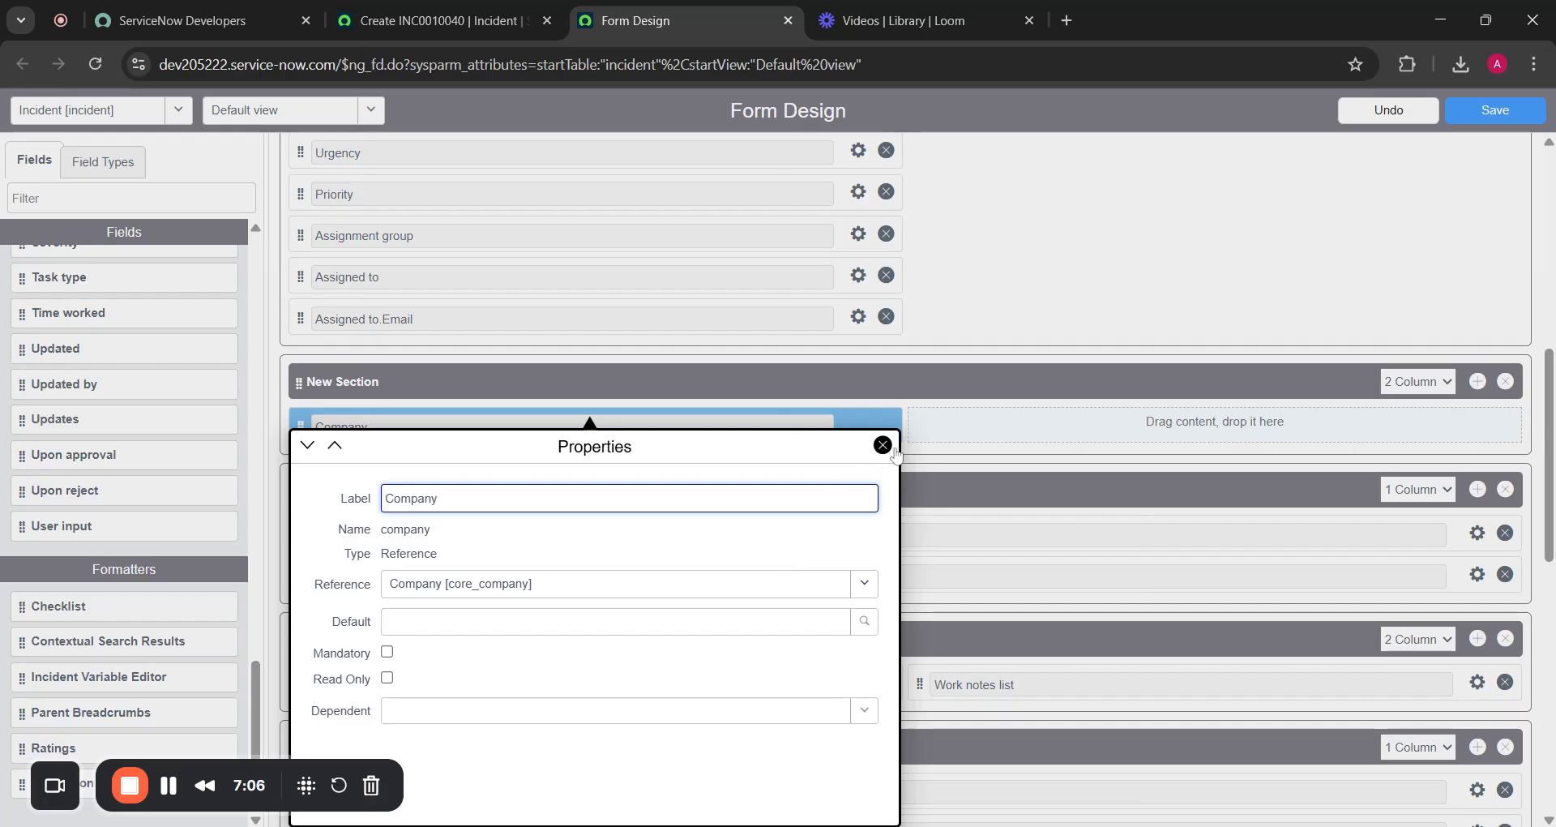
click(458, 710)
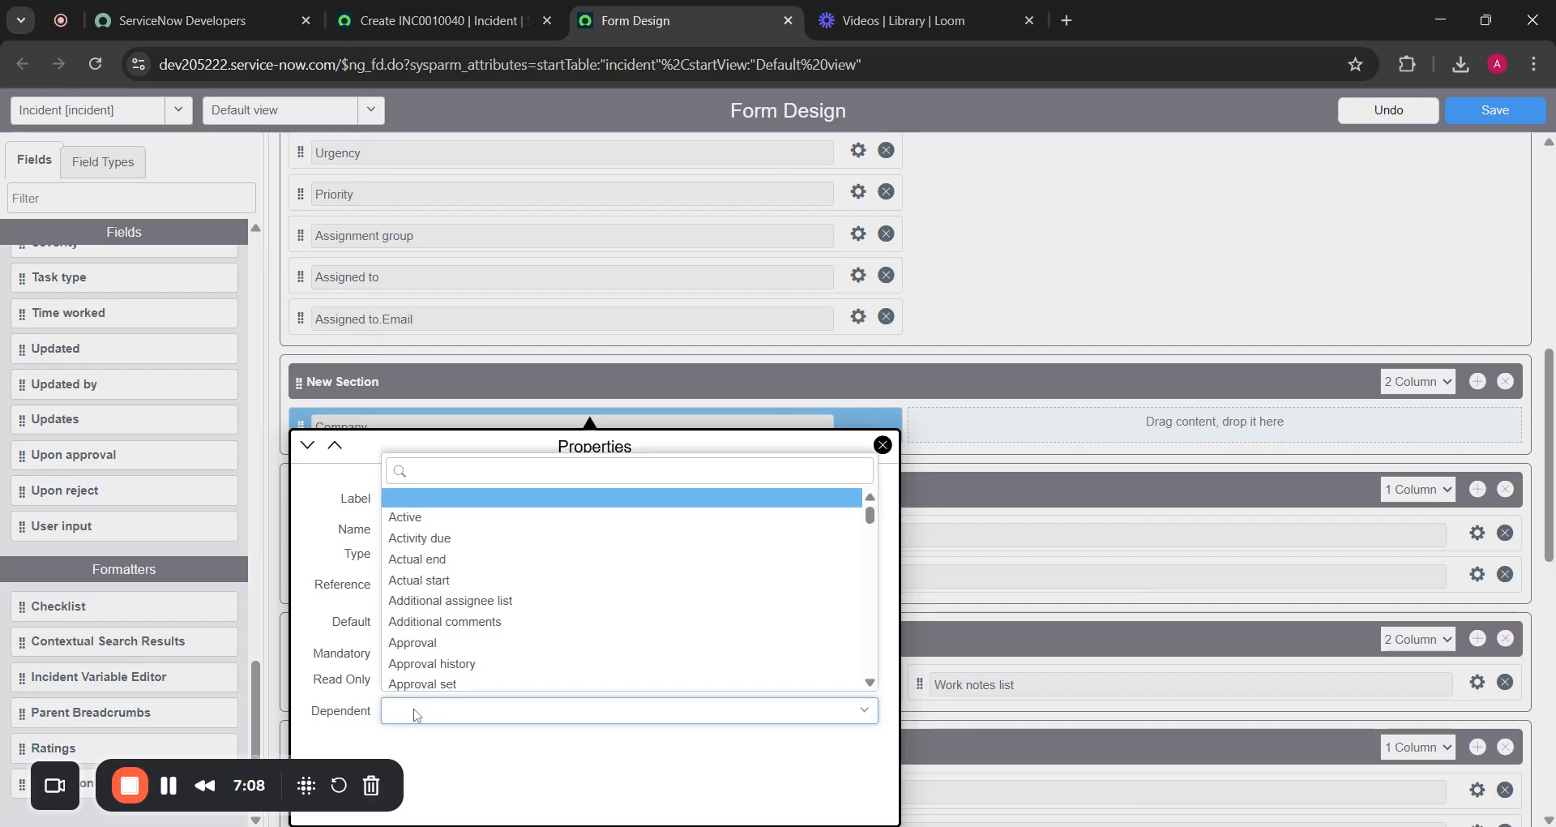
click(528, 760)
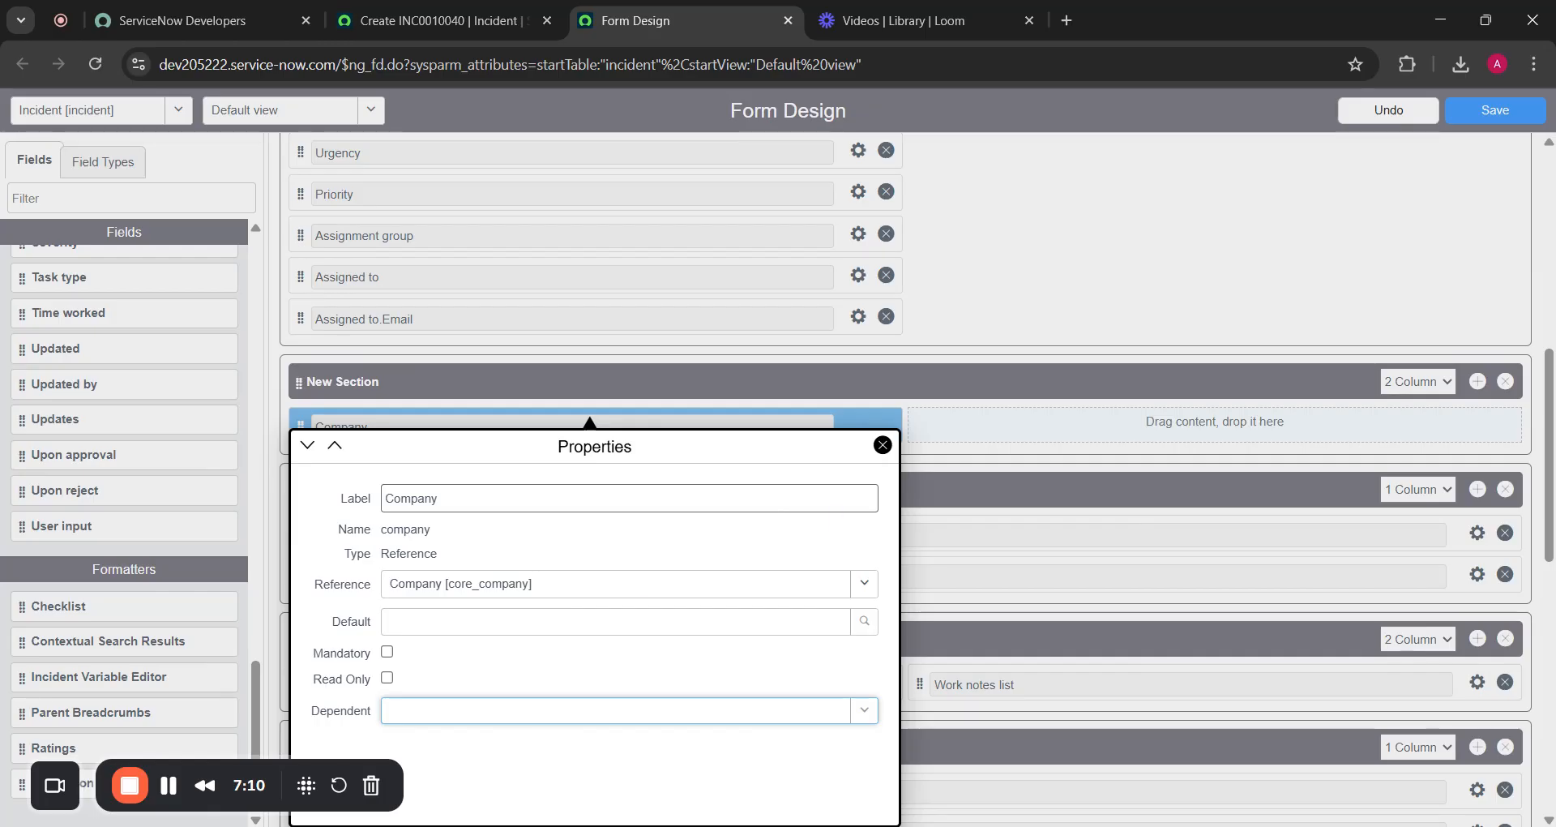
click(883, 446)
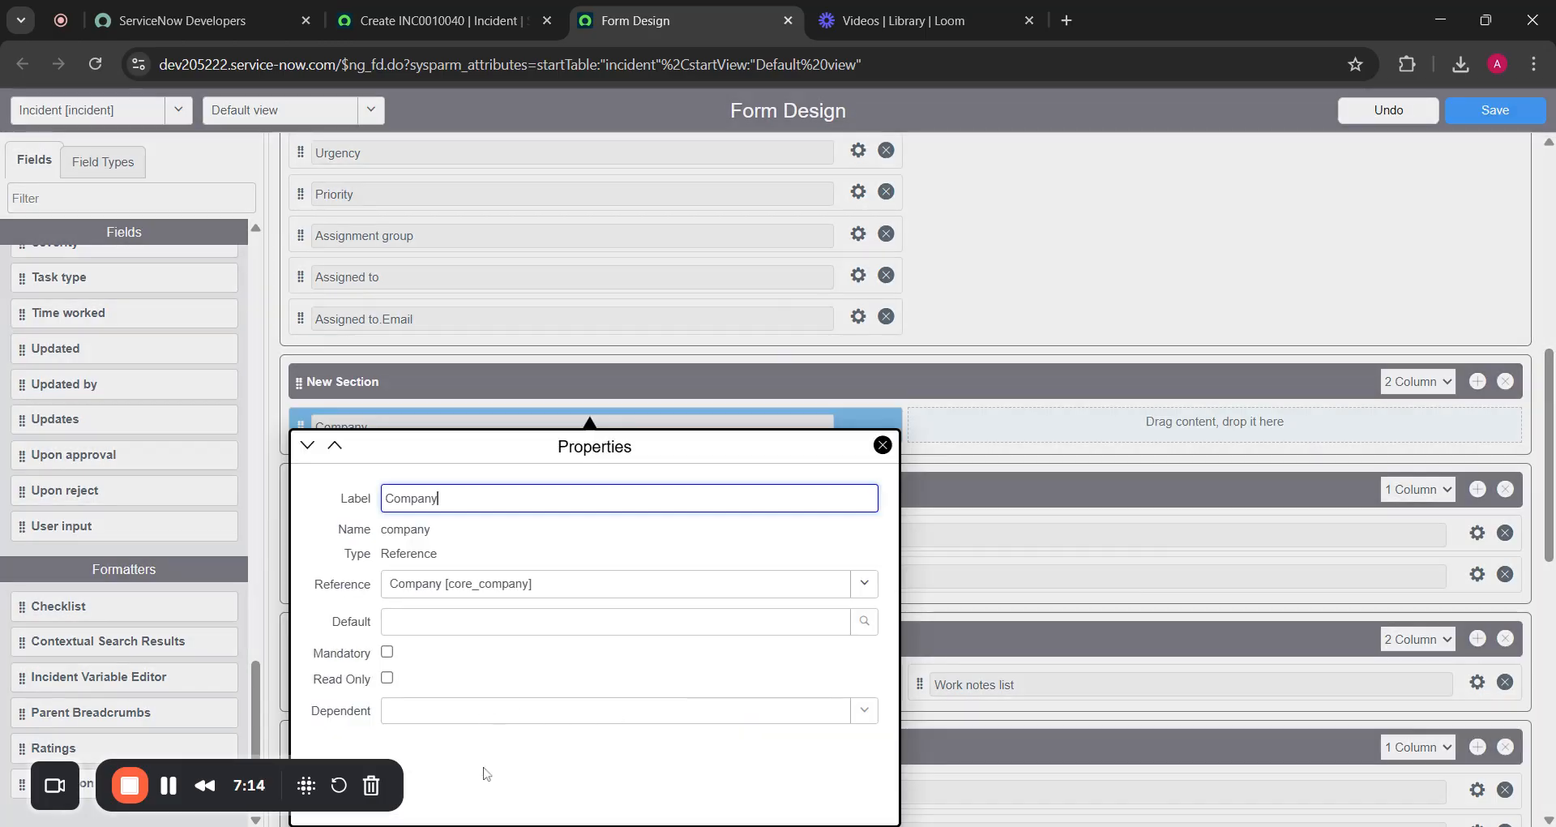
click(883, 445)
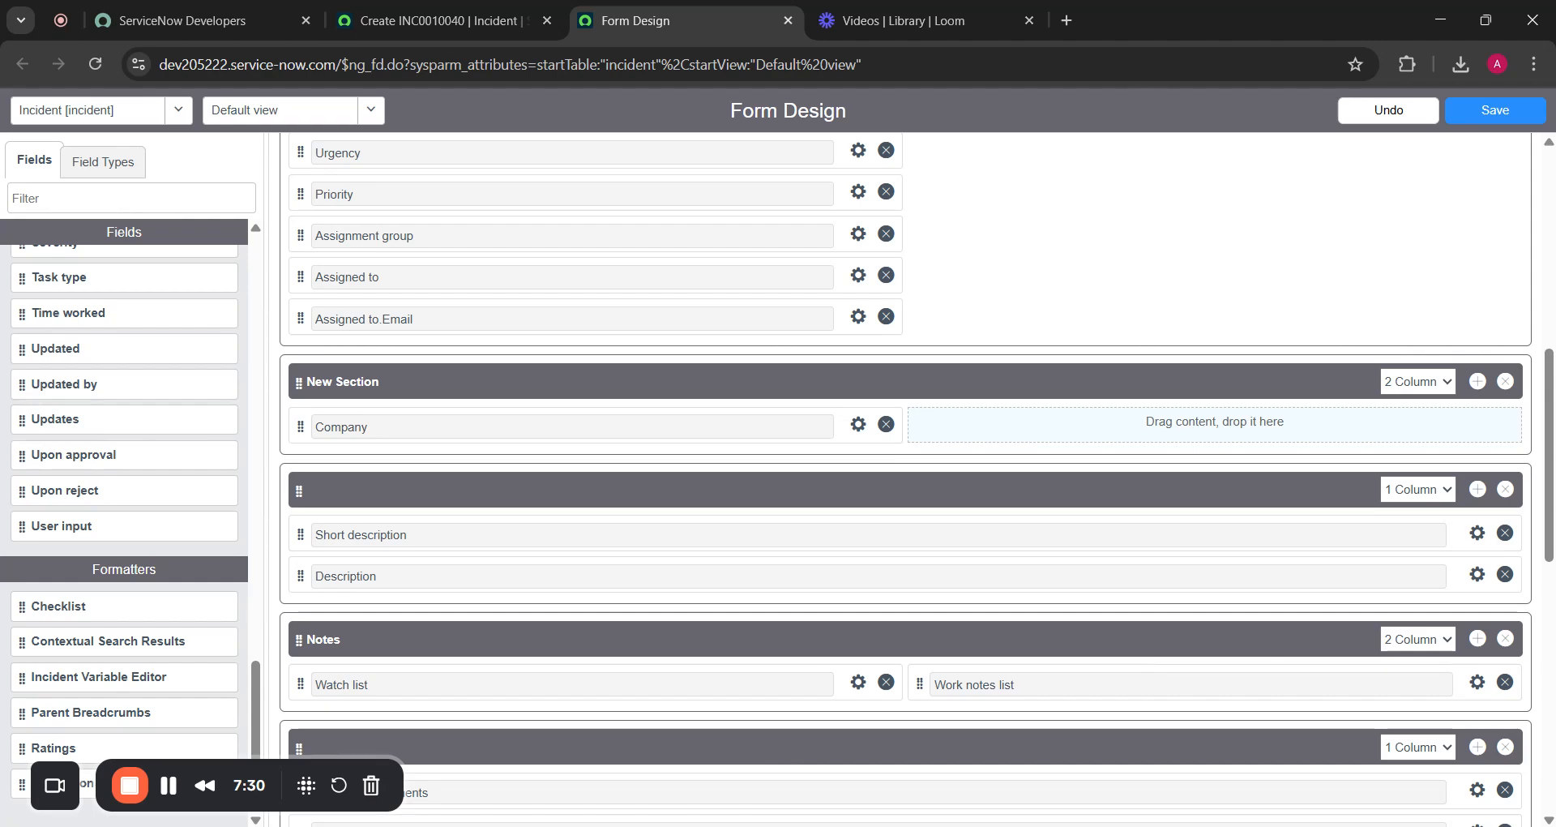
Review the customer_Risk field's properties, then show the available Field Types in the left panel
scroll(884, 451, up, 8)
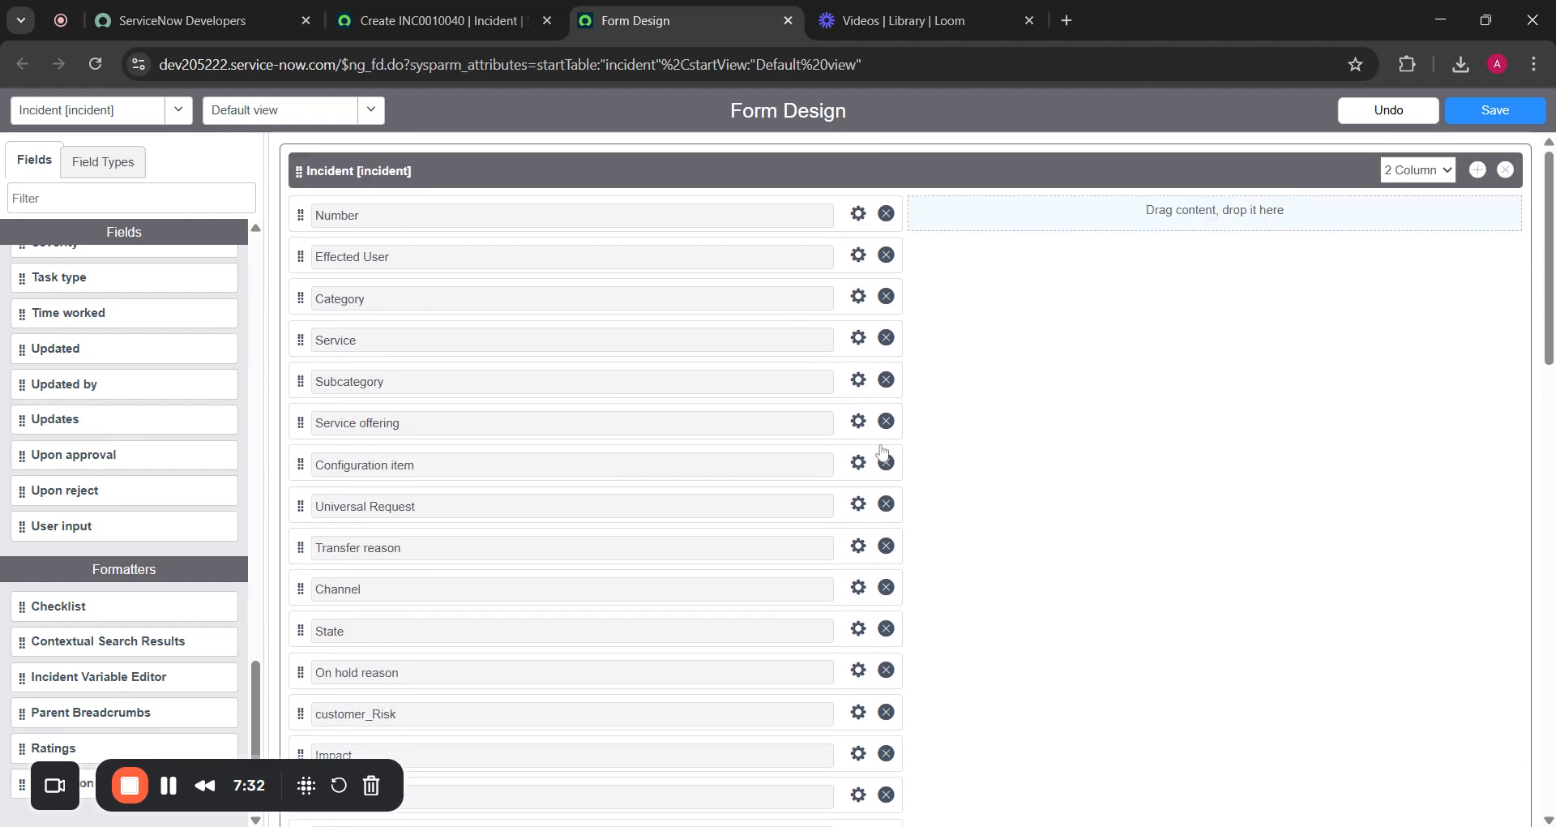
scroll(884, 451, down, 8)
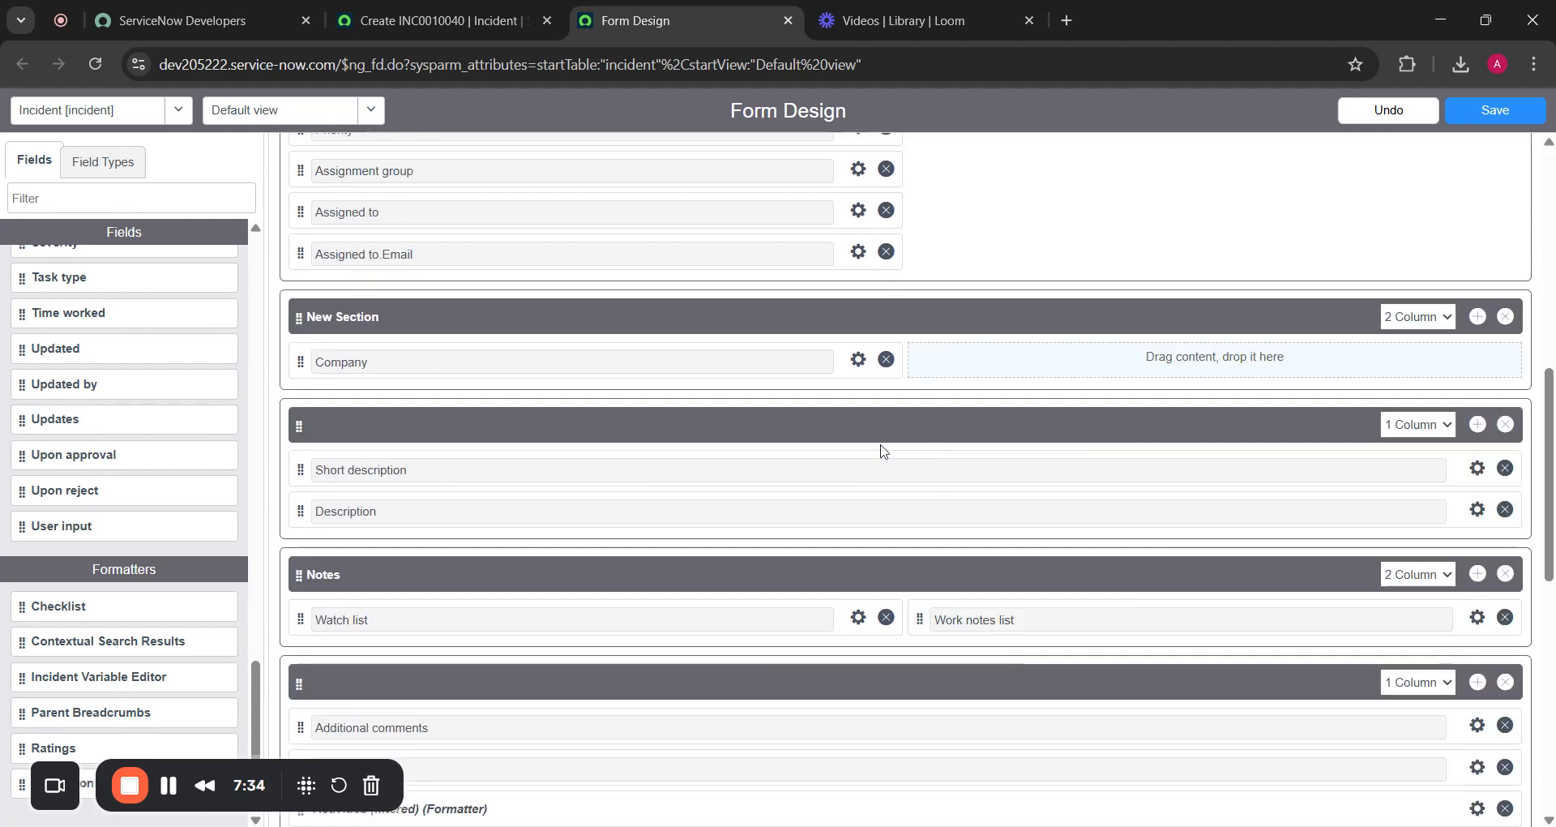
scroll(879, 443, up, 8)
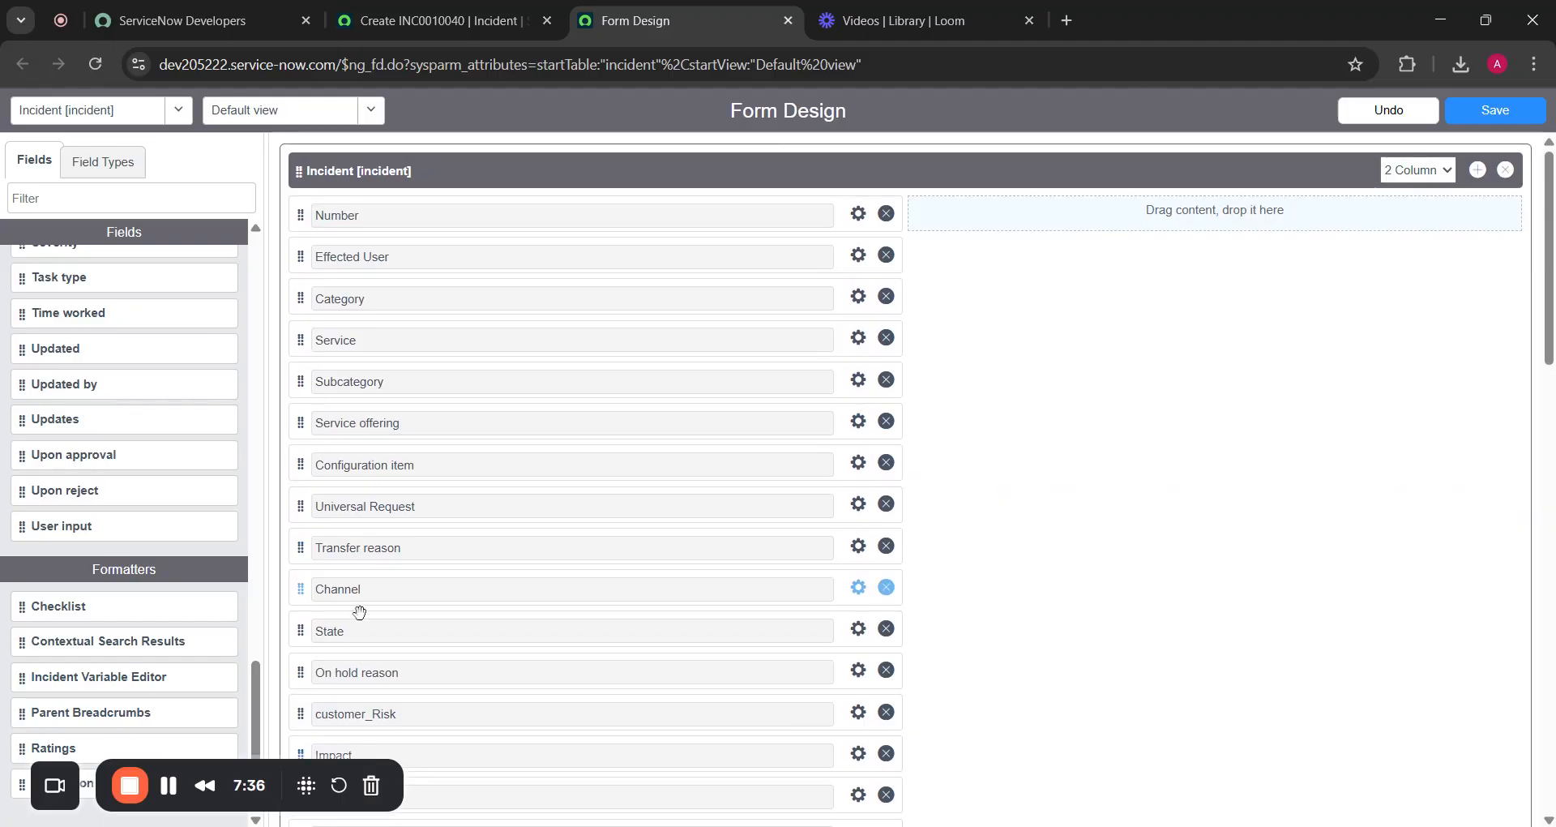
scroll(445, 604, down, 5)
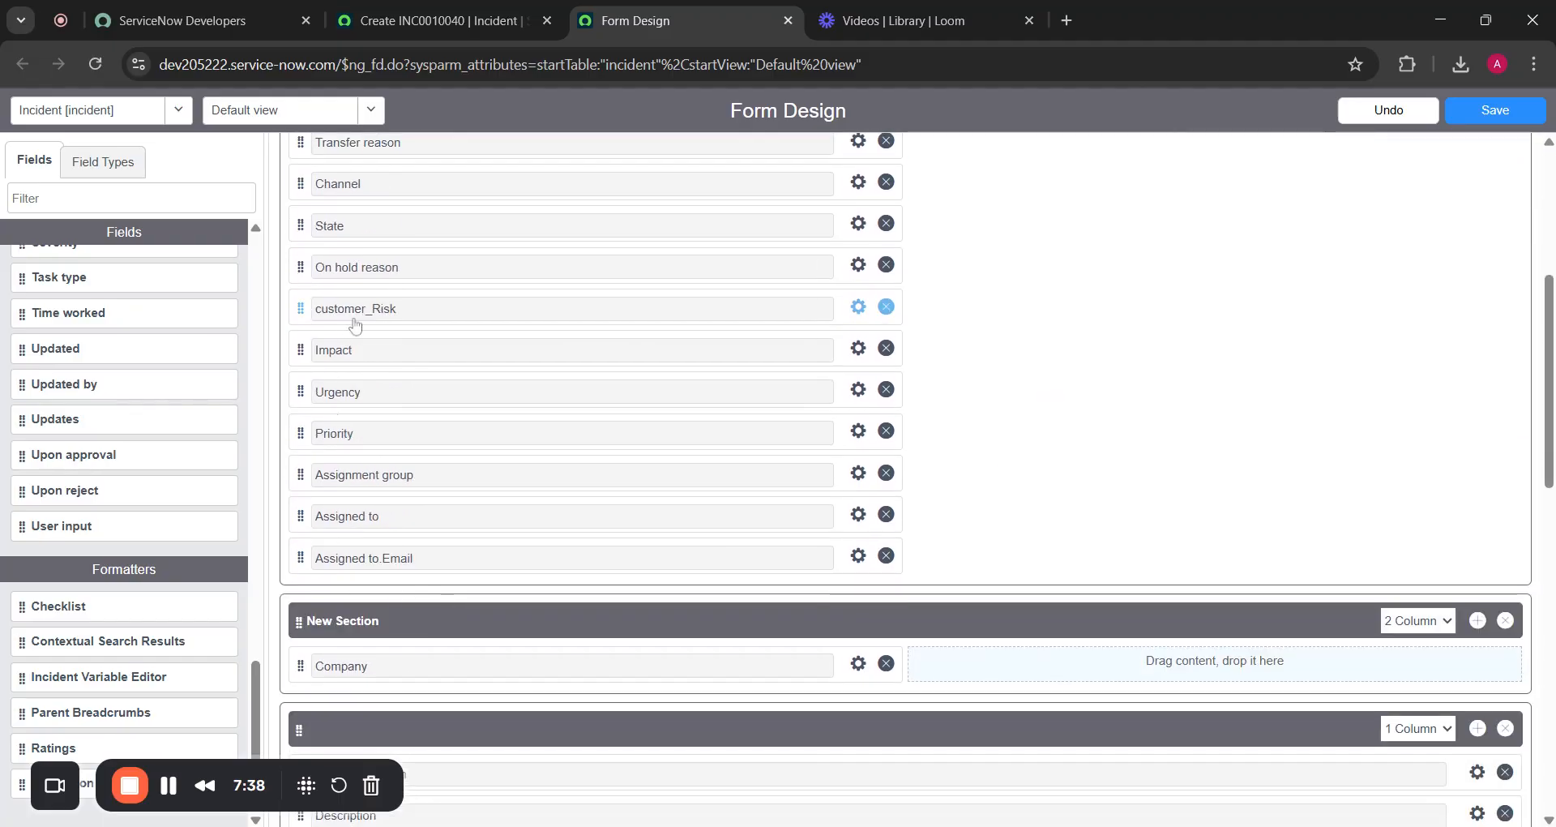
click(860, 316)
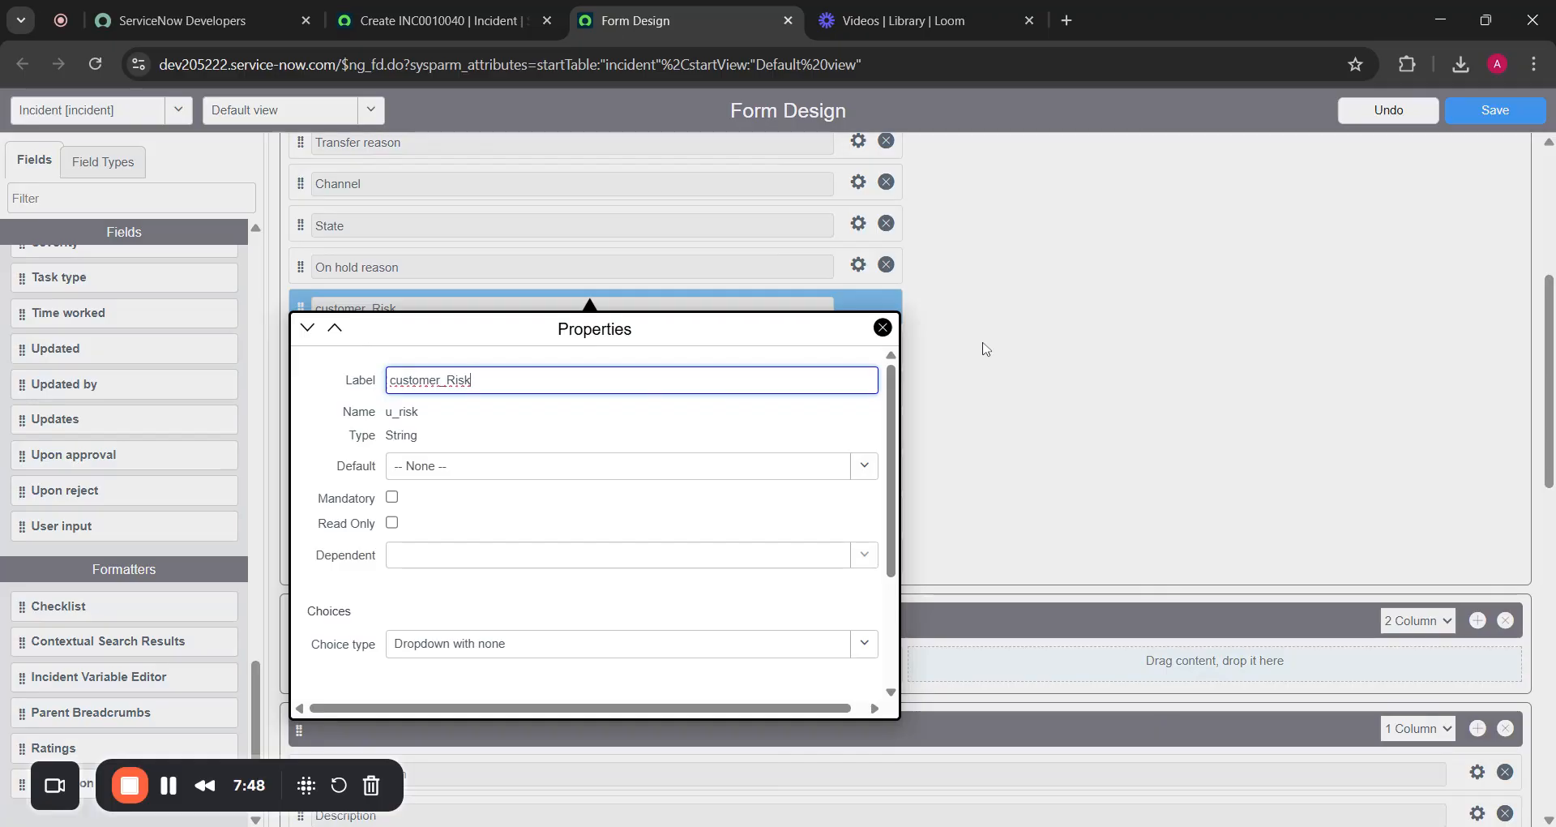
click(882, 327)
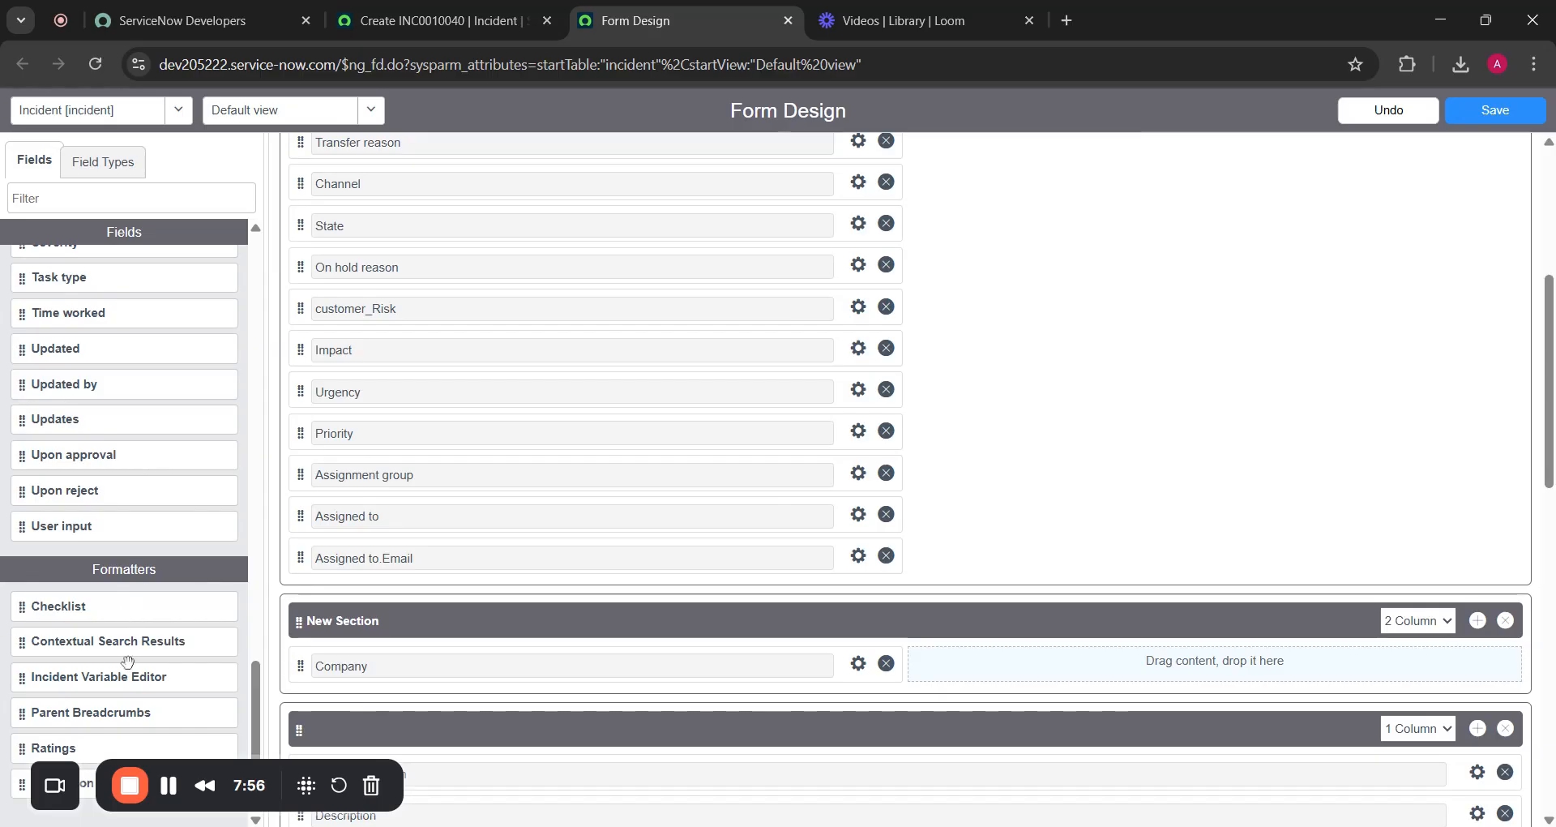
click(108, 164)
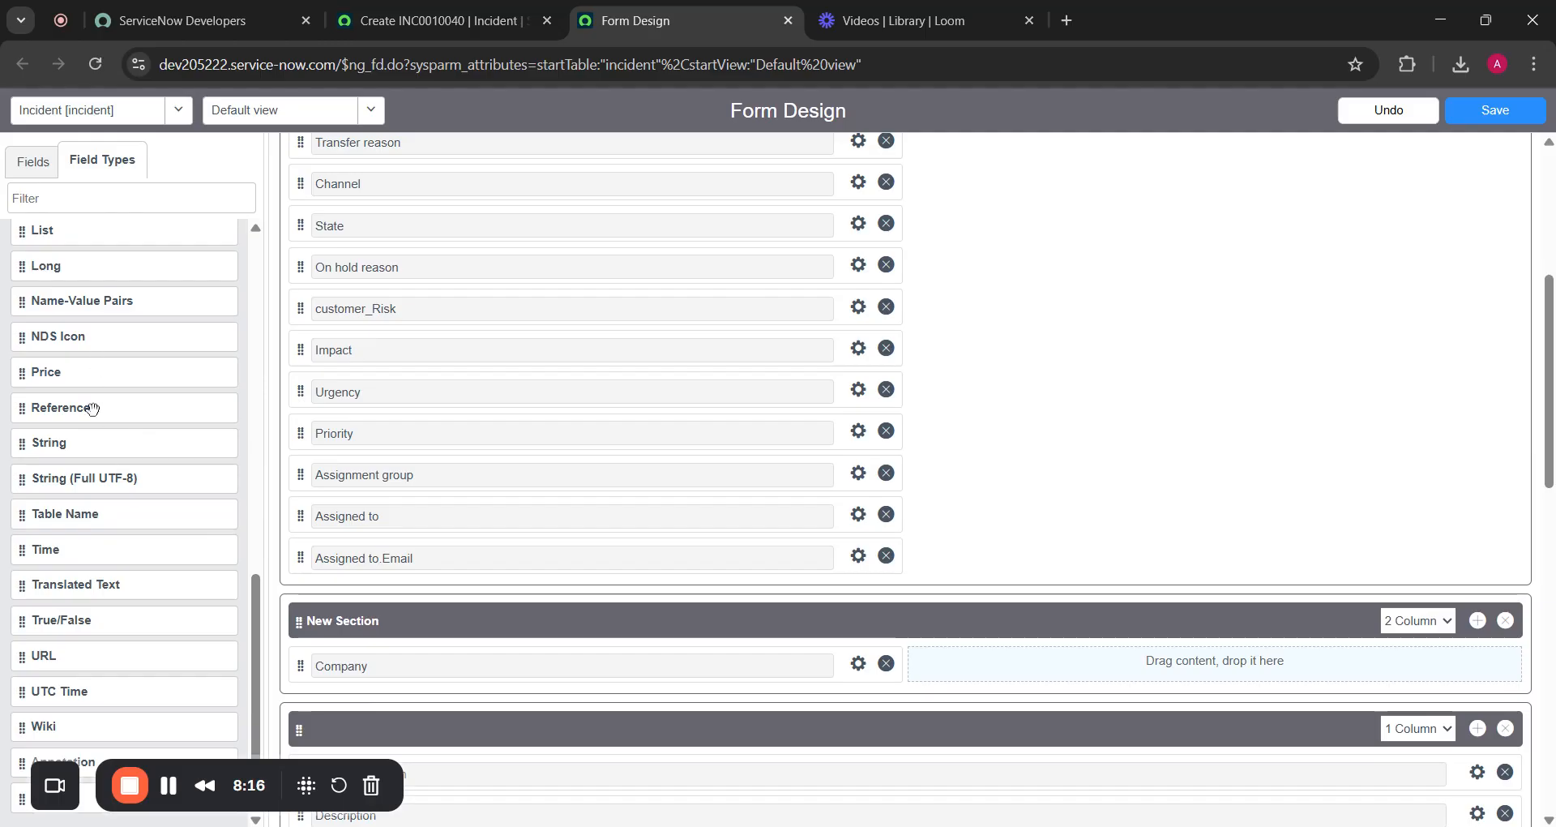
scroll(743, 381, up, 5)
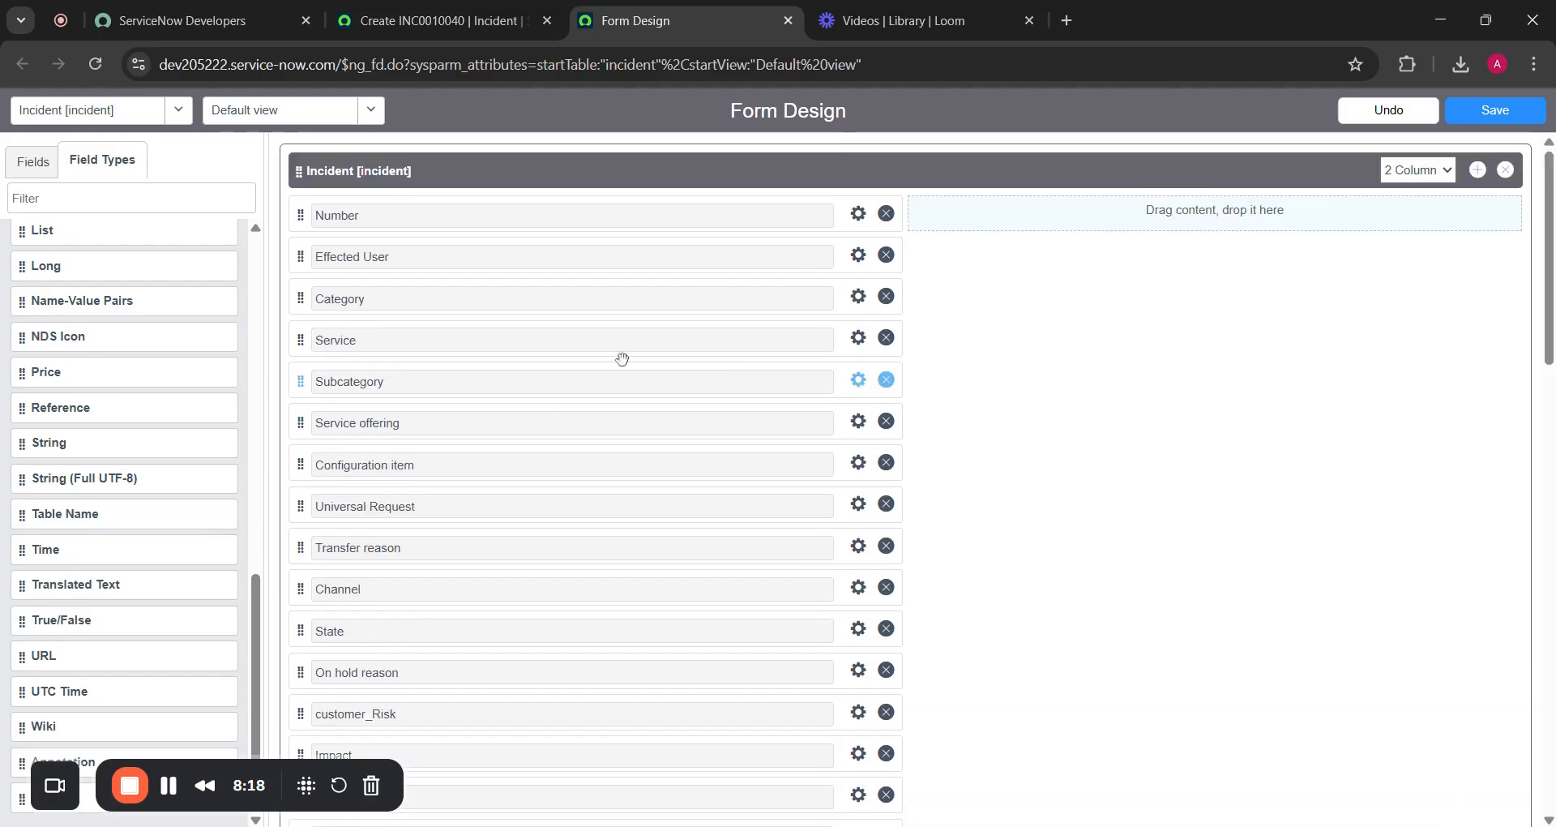
click(859, 256)
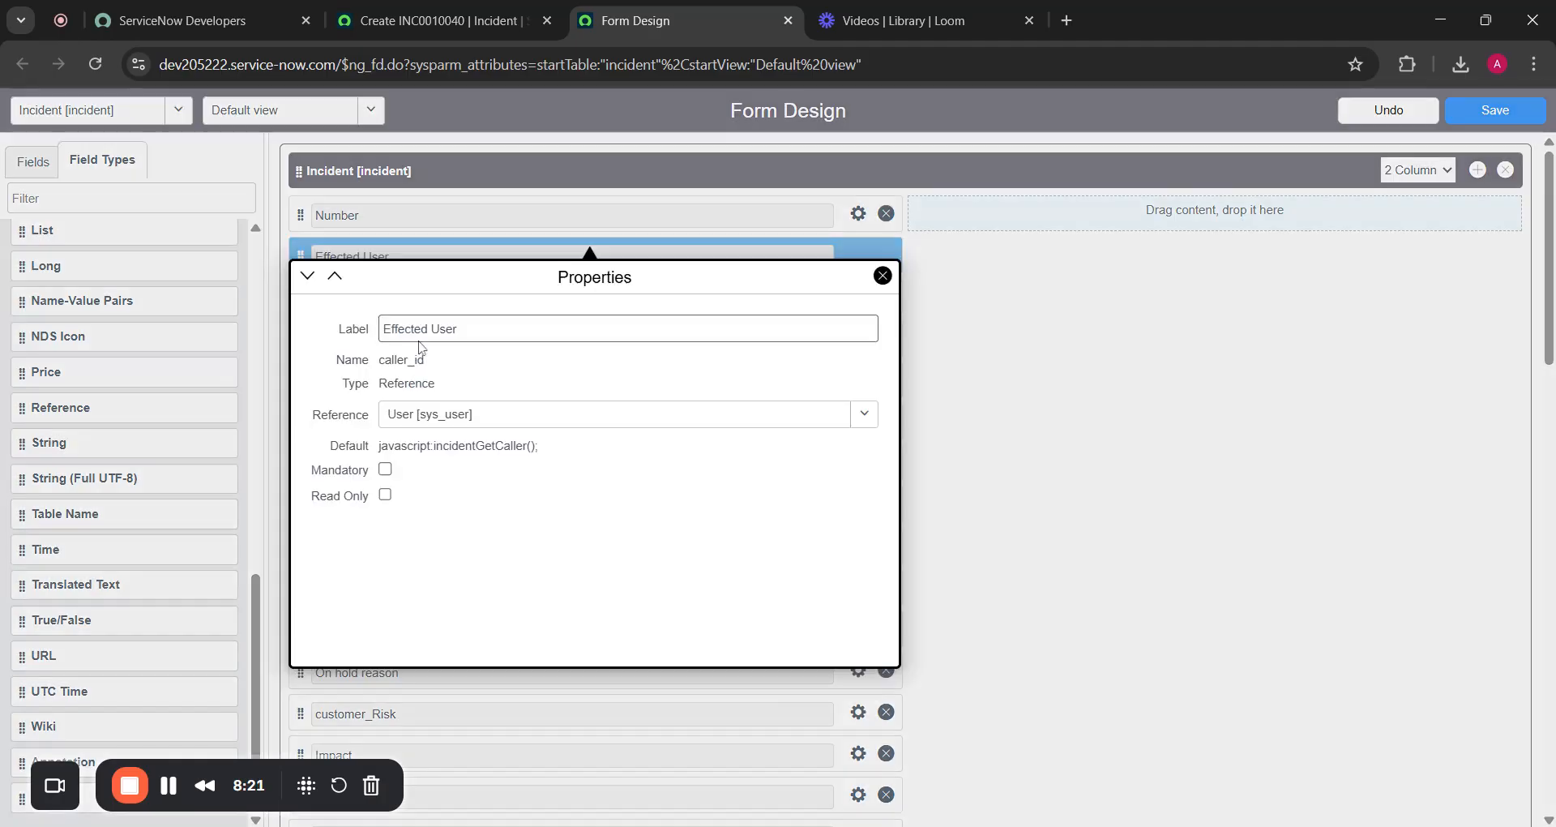
click(386, 389)
click(422, 416)
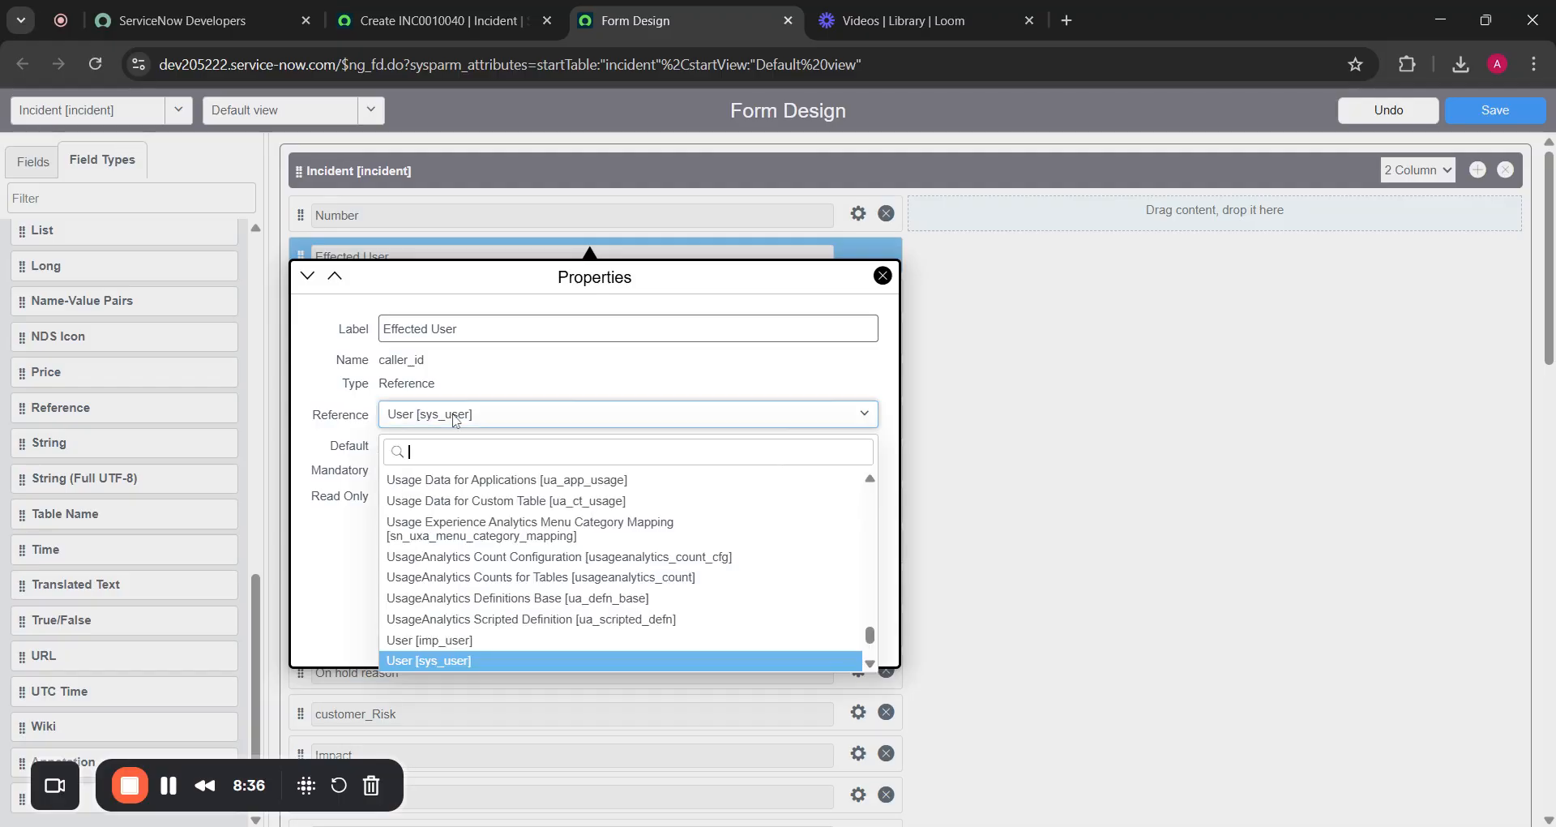
click(604, 392)
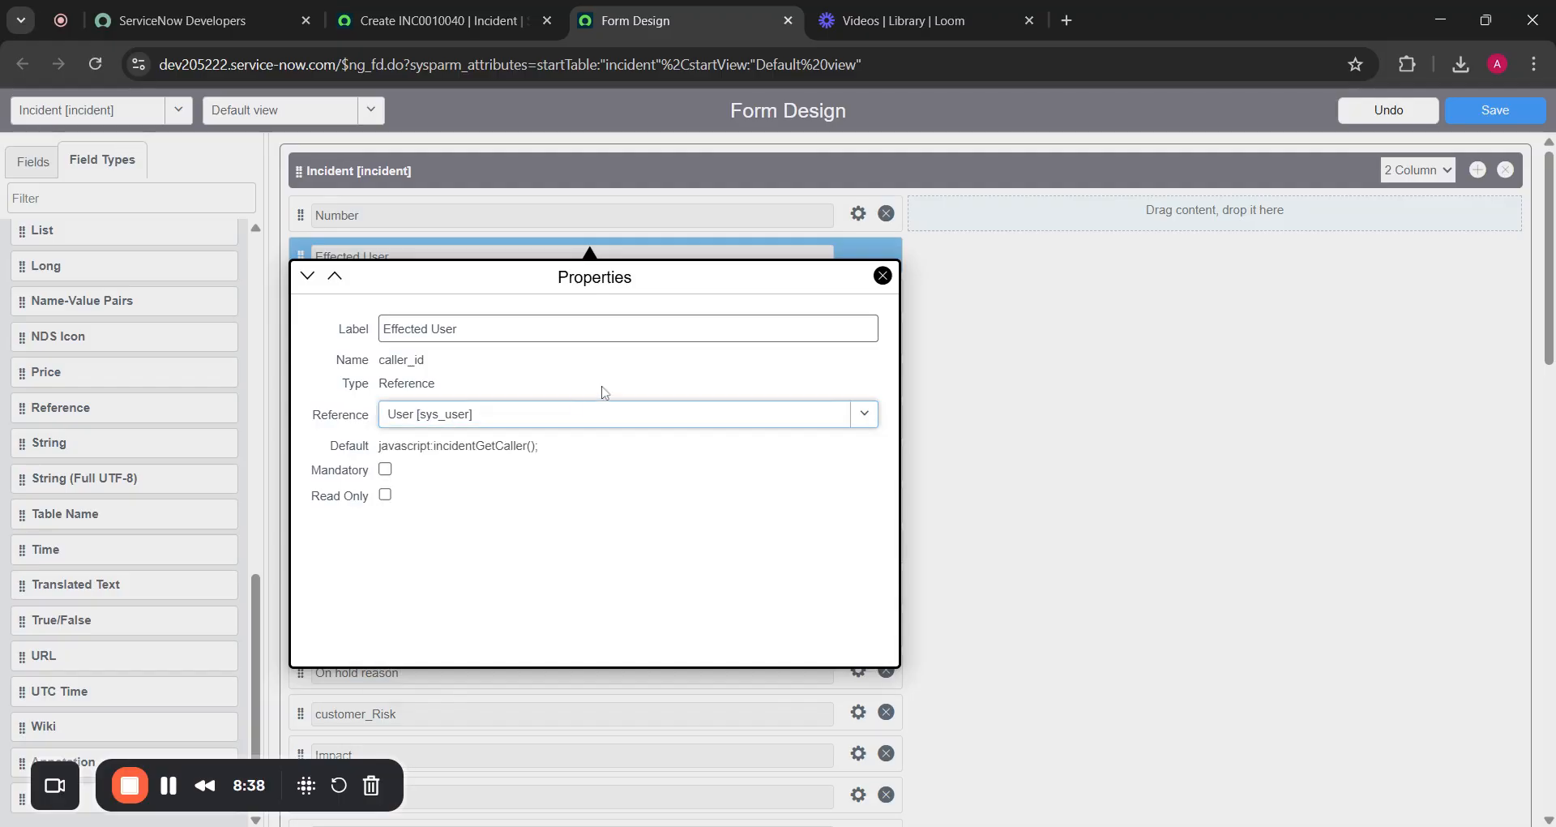
click(380, 381)
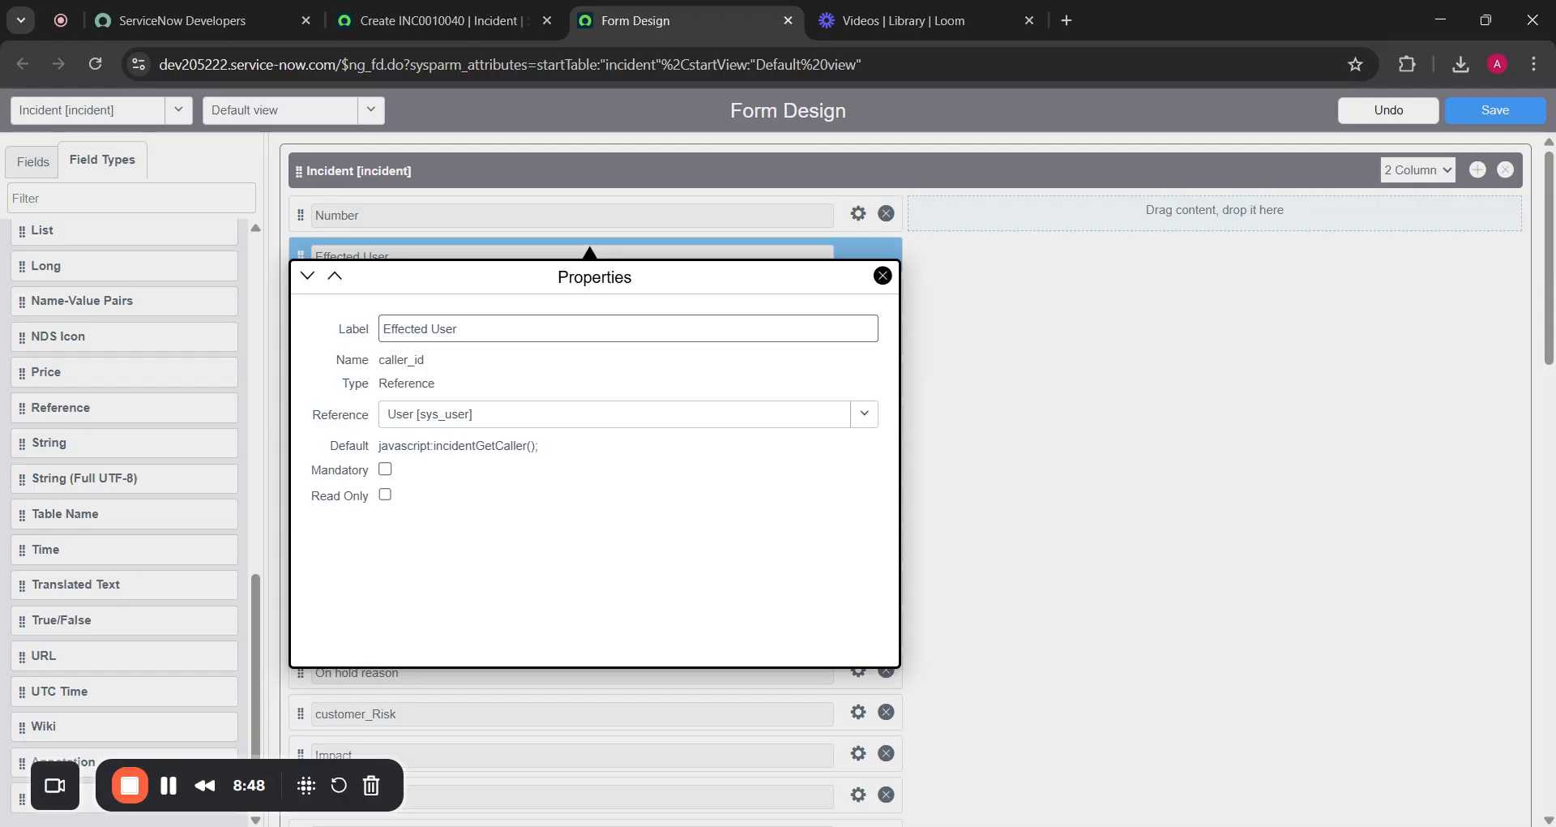
click(511, 413)
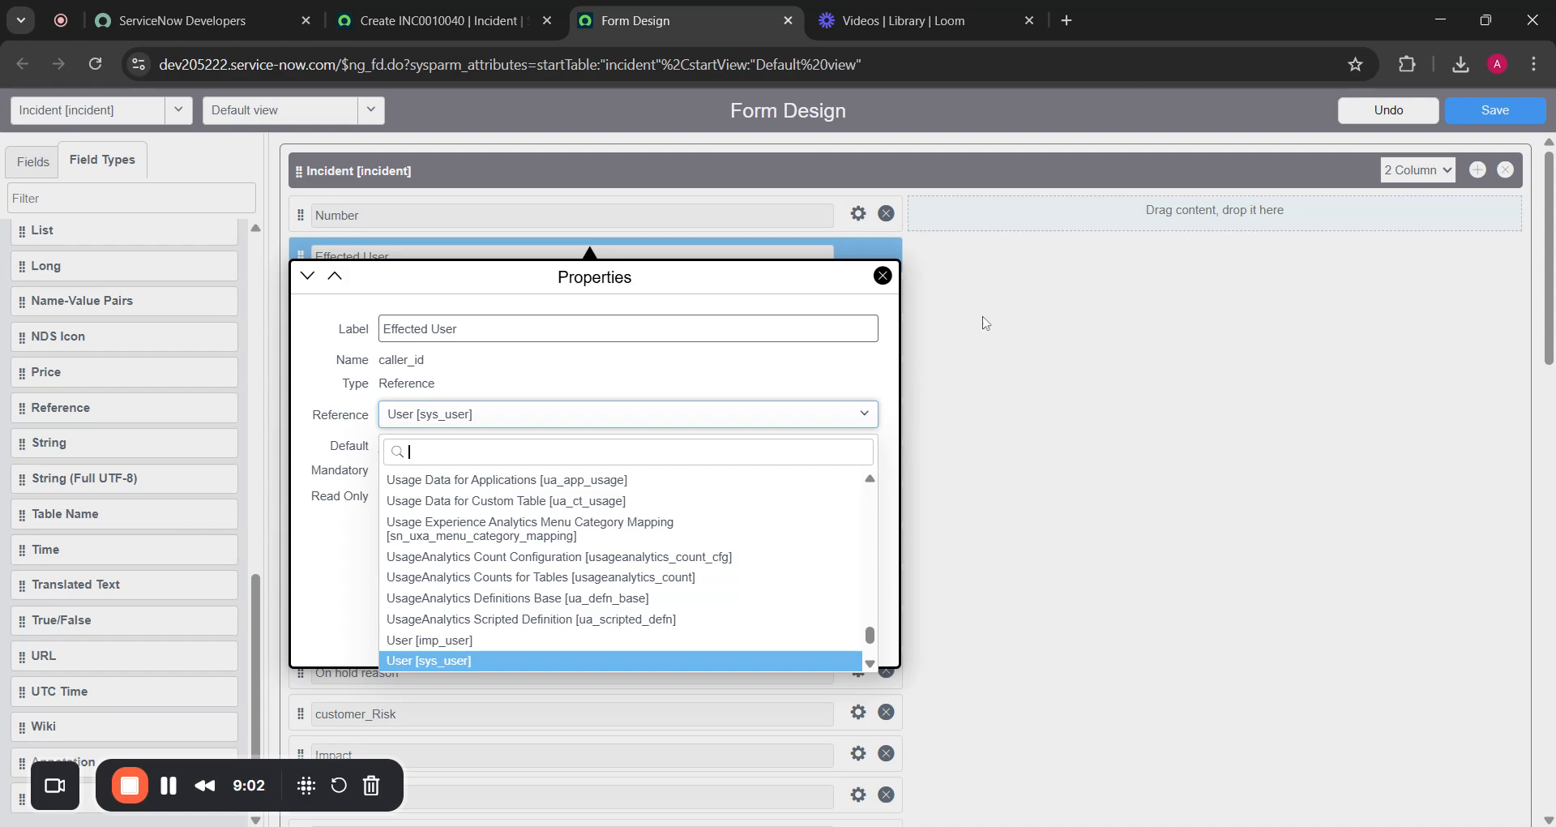
click(877, 285)
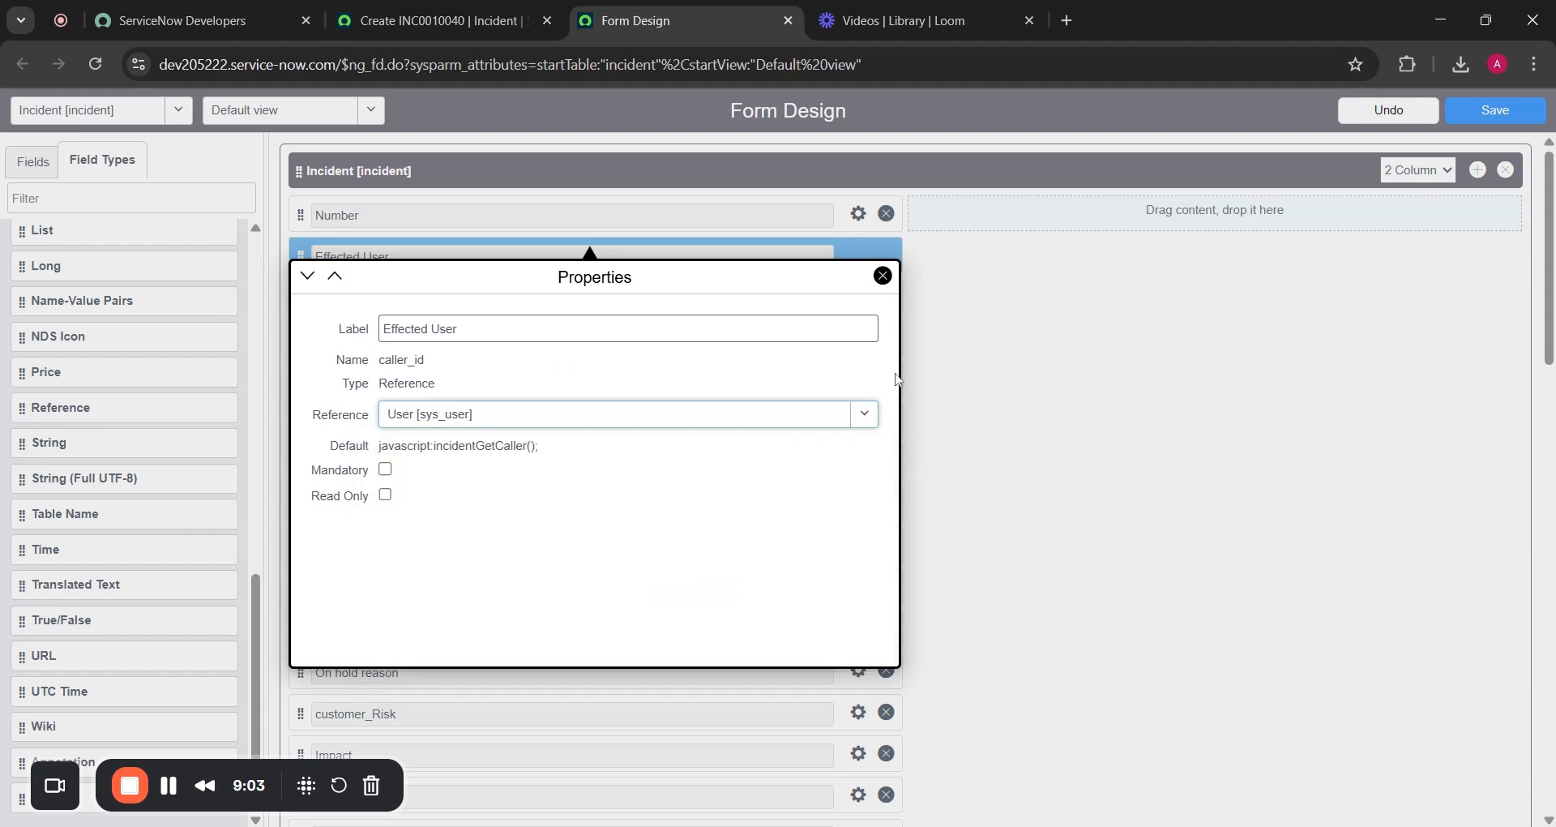
click(879, 280)
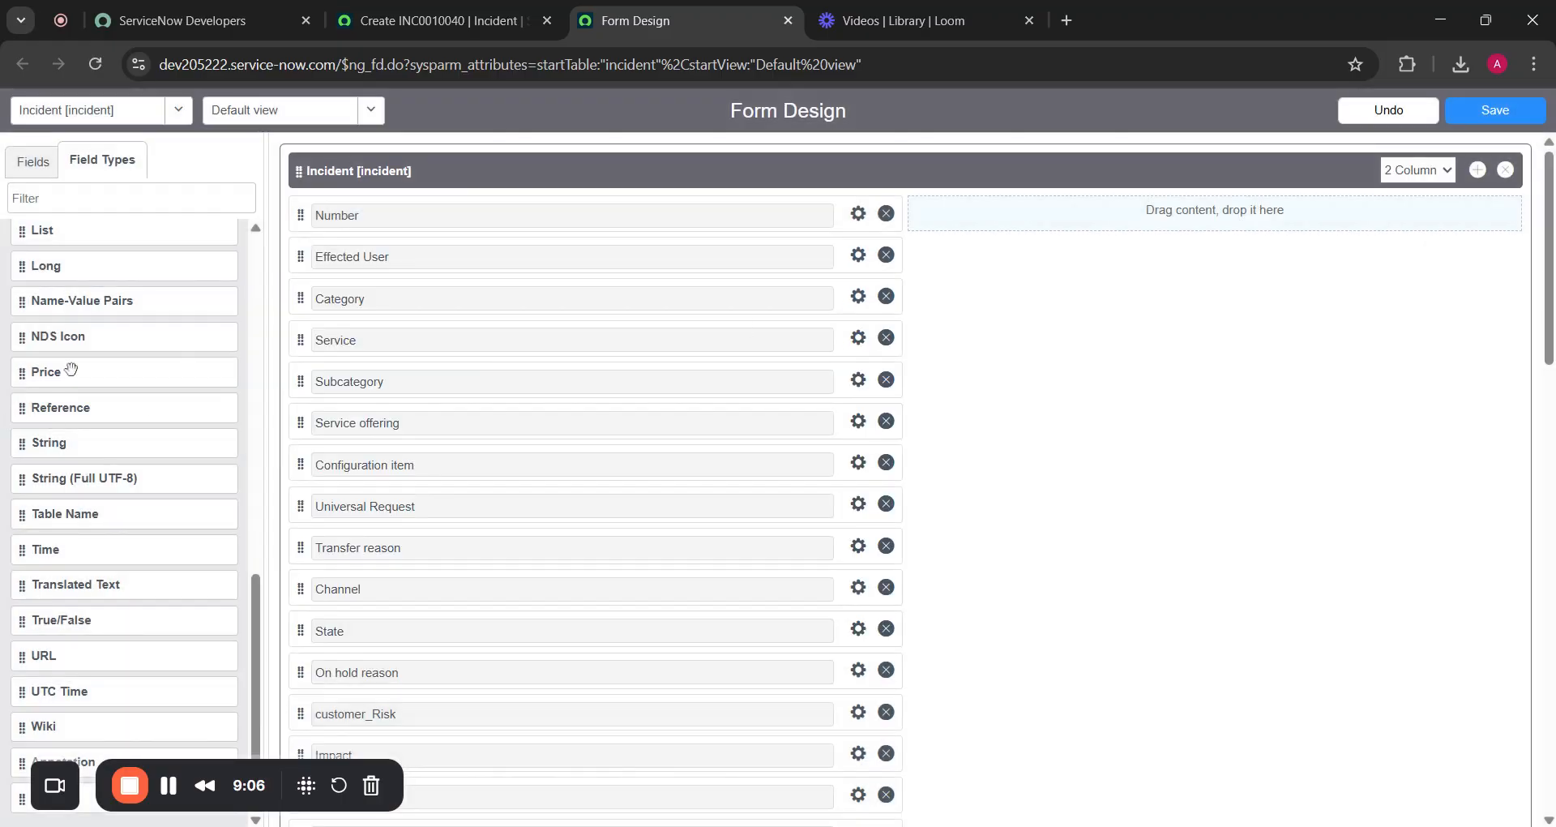
Place the Location field beside Company in the New Section's right column and view its properties
scroll(72, 369, up, 8)
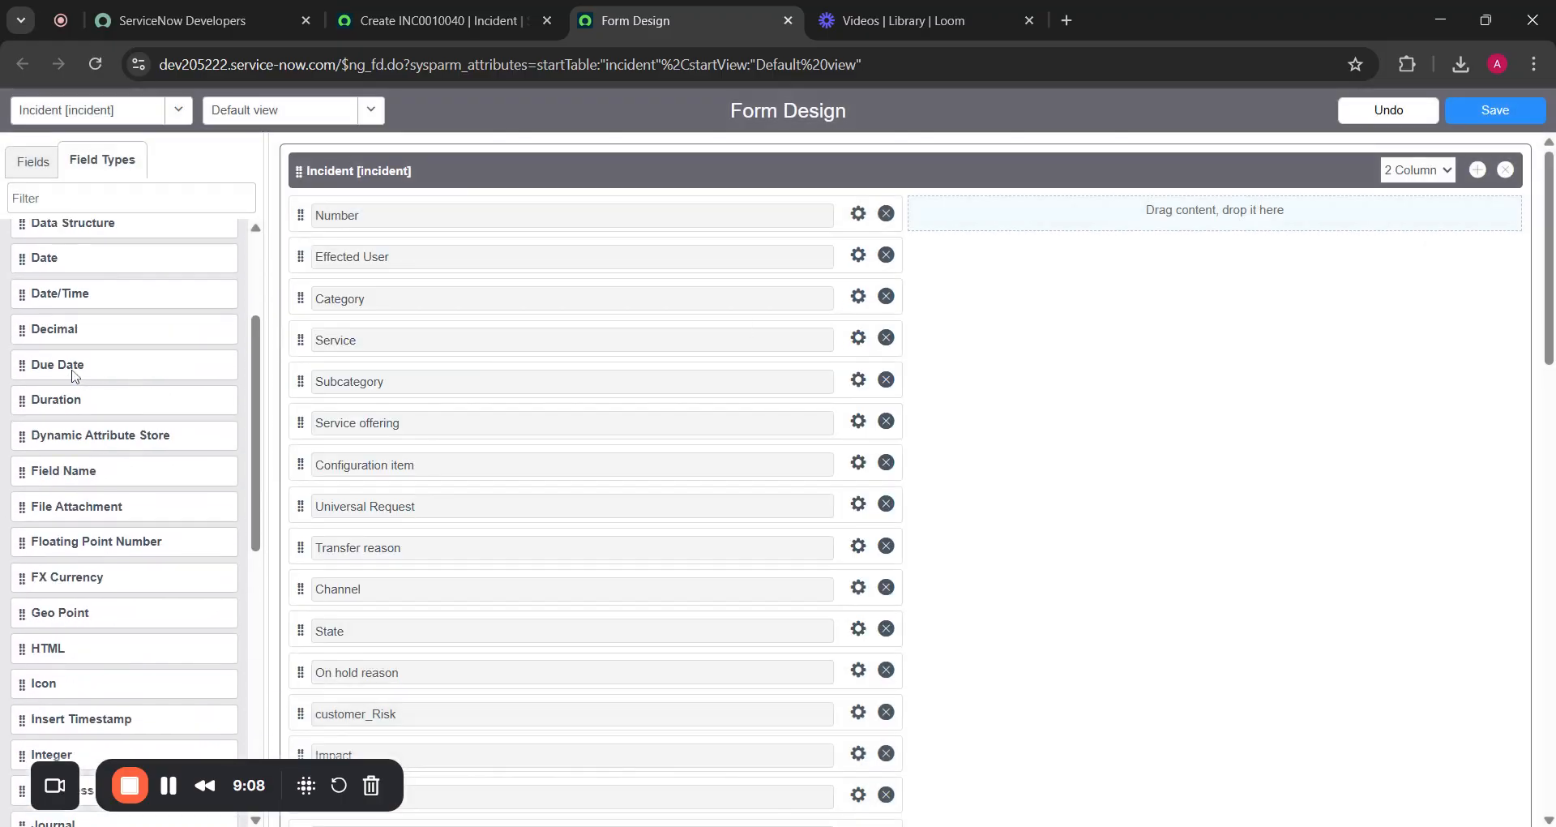
scroll(71, 370, up, 3)
scroll(72, 357, down, 1)
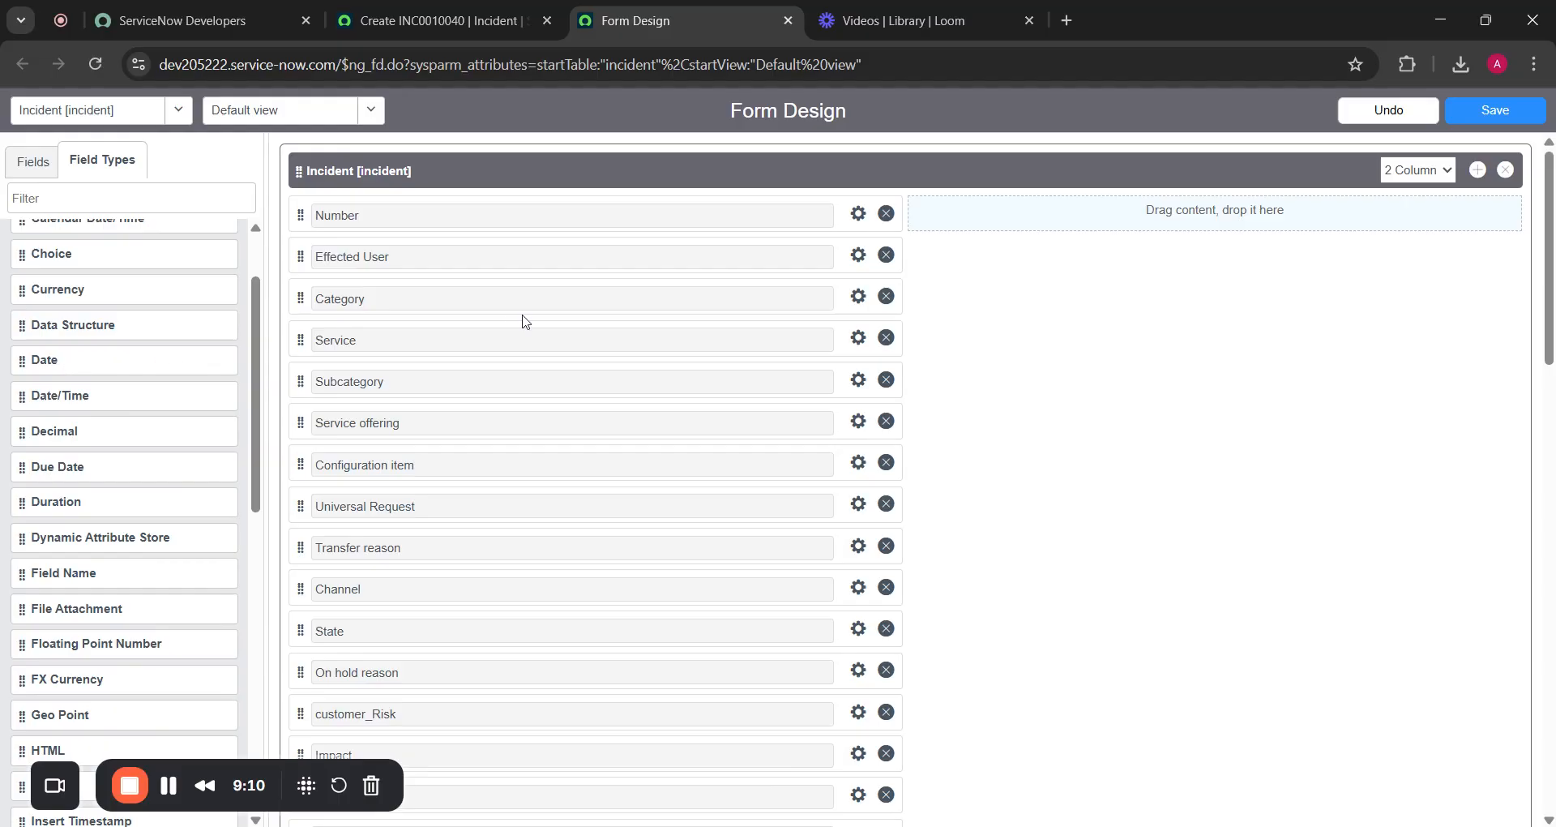
scroll(522, 320, down, 4)
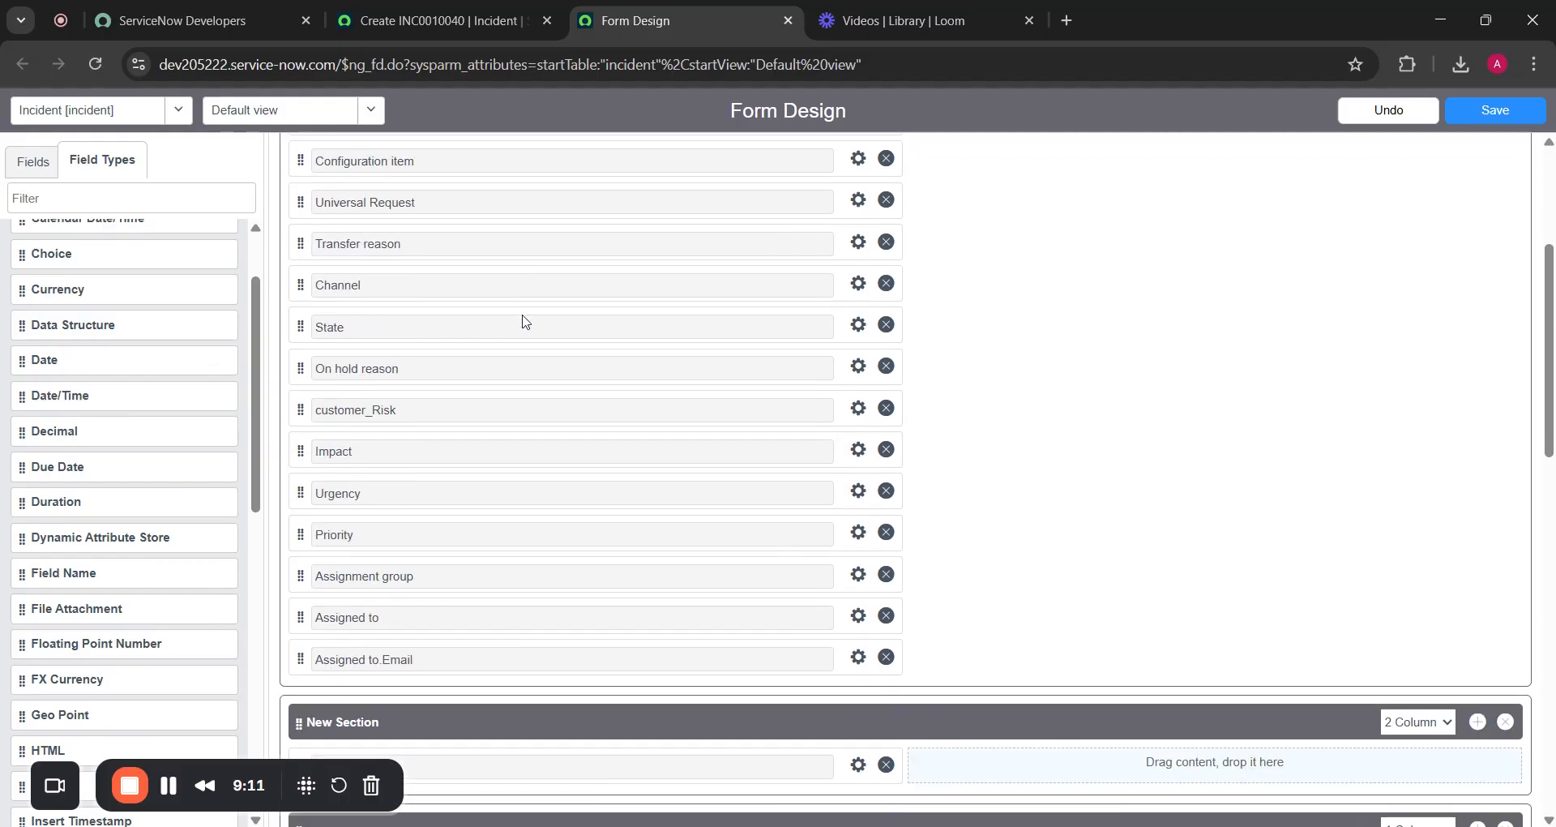
click(55, 166)
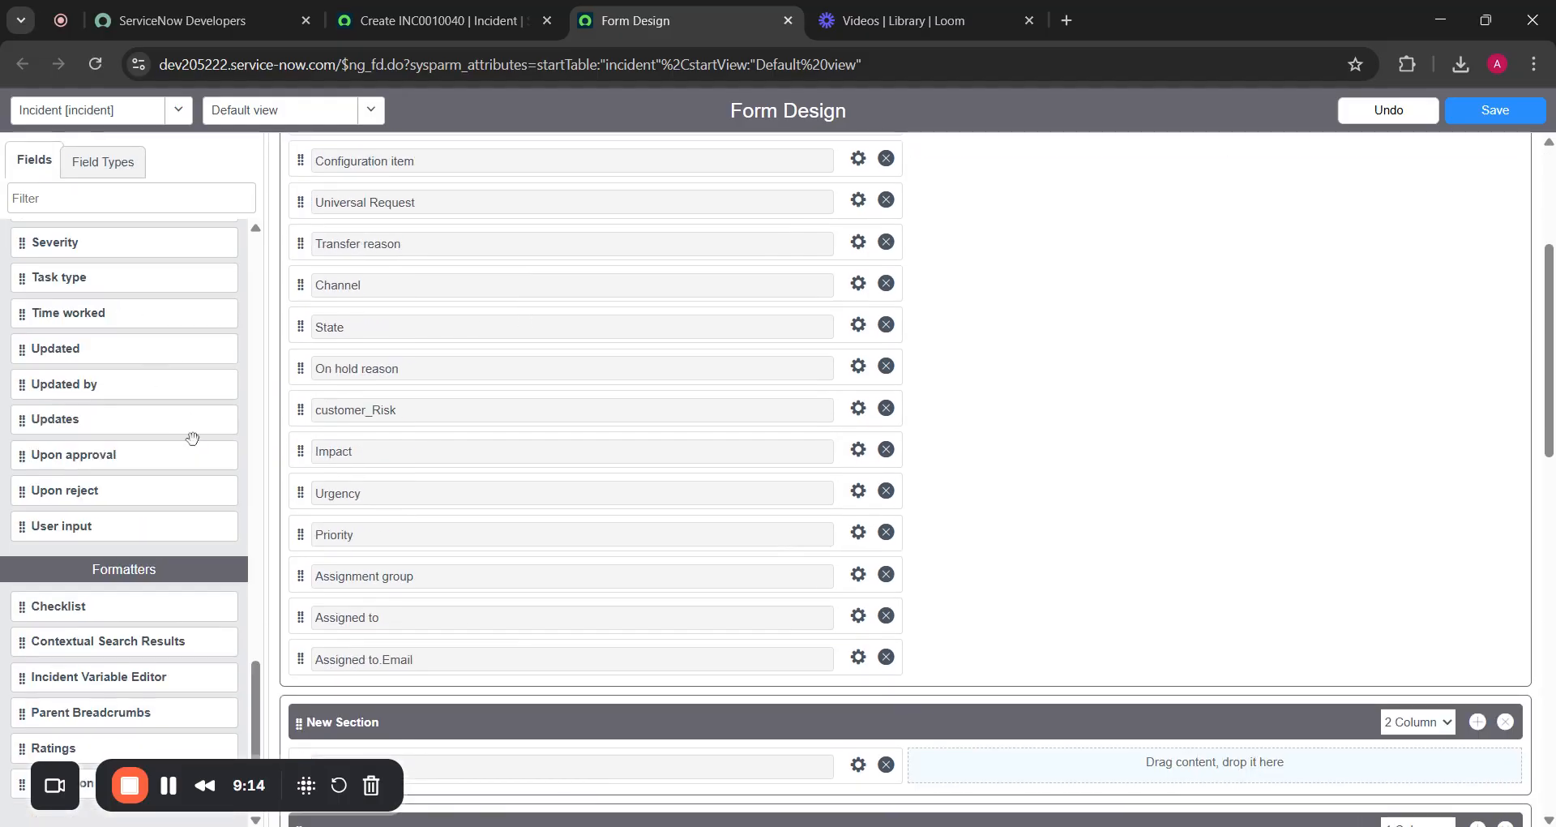
scroll(193, 439, up, 8)
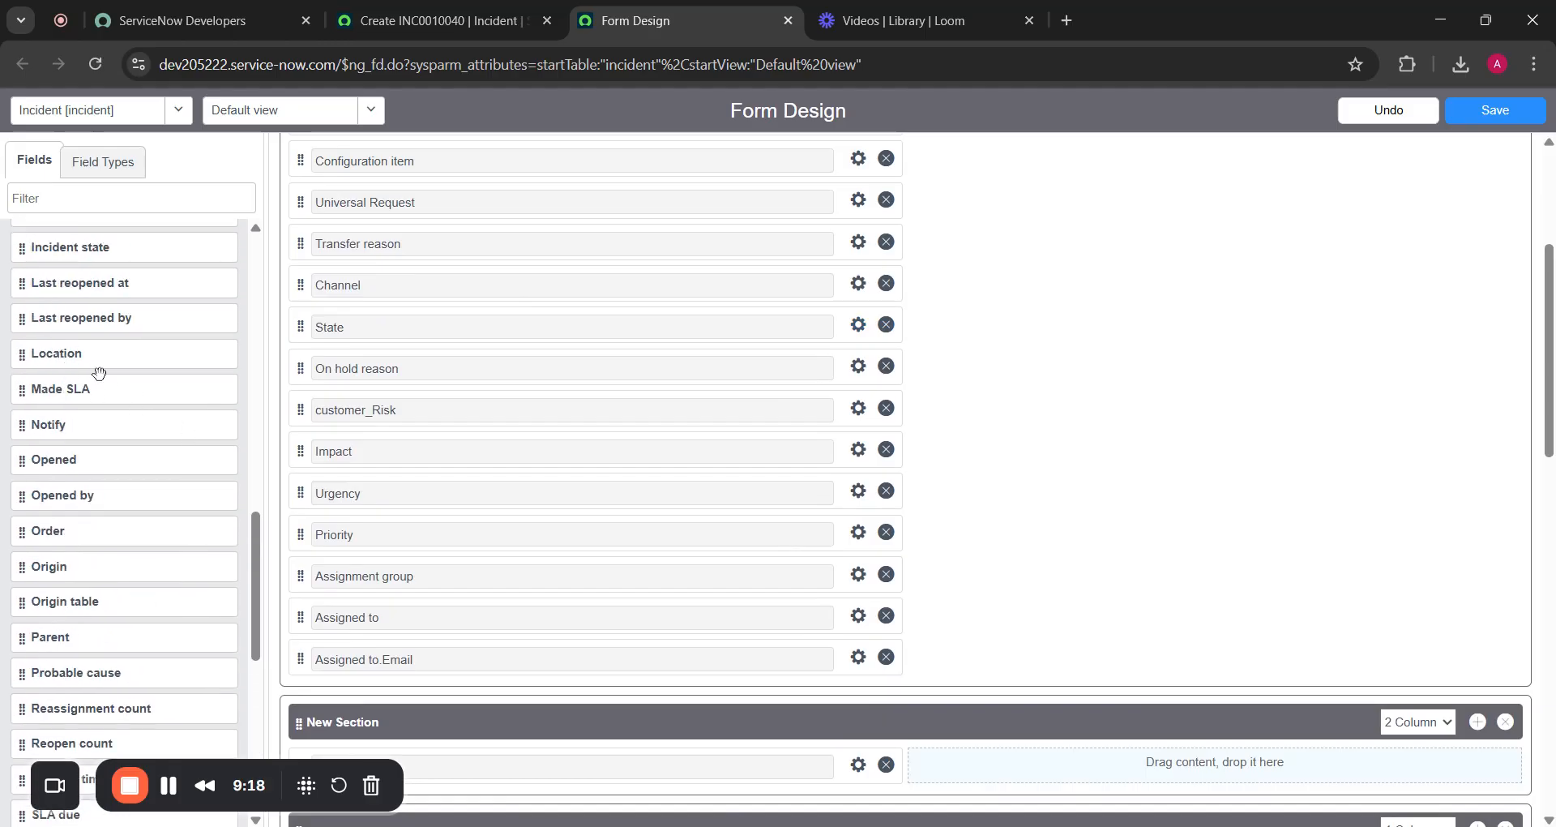
drag(99, 373, 1083, 770)
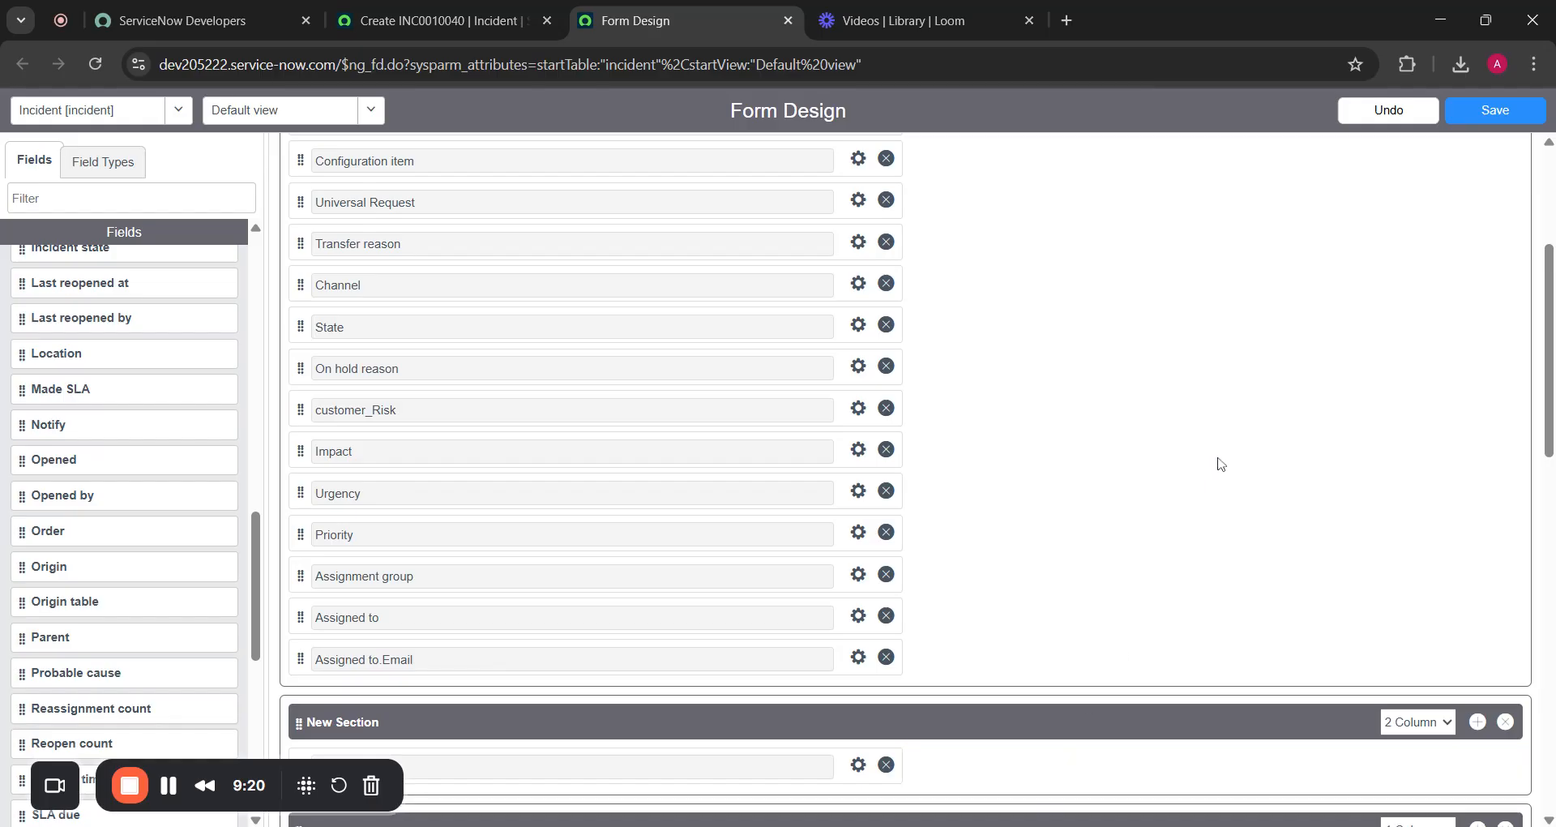
scroll(1221, 463, down, 15)
scroll(1220, 454, up, 10)
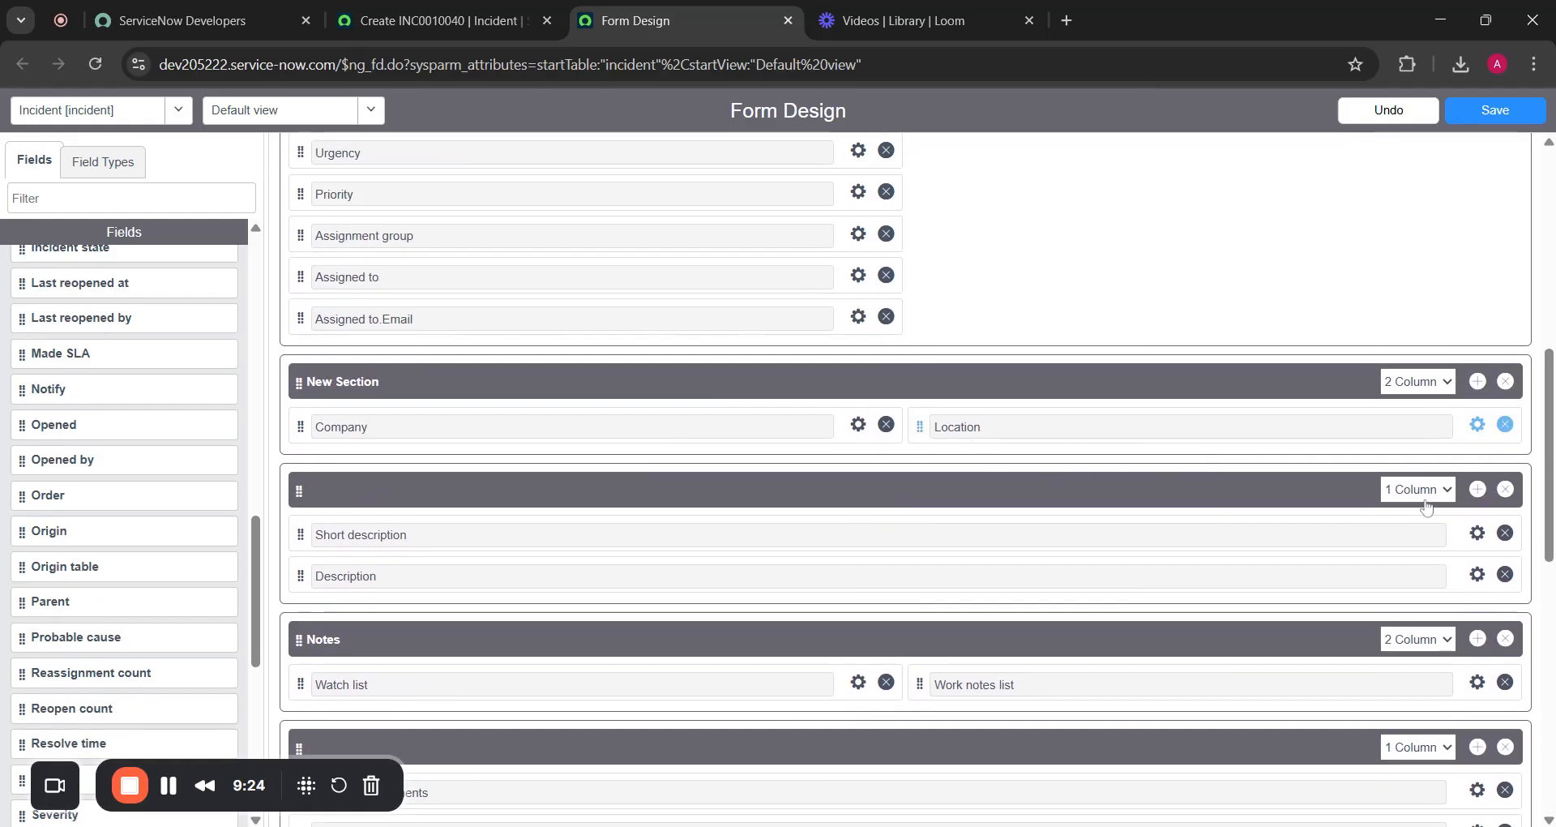
click(1477, 424)
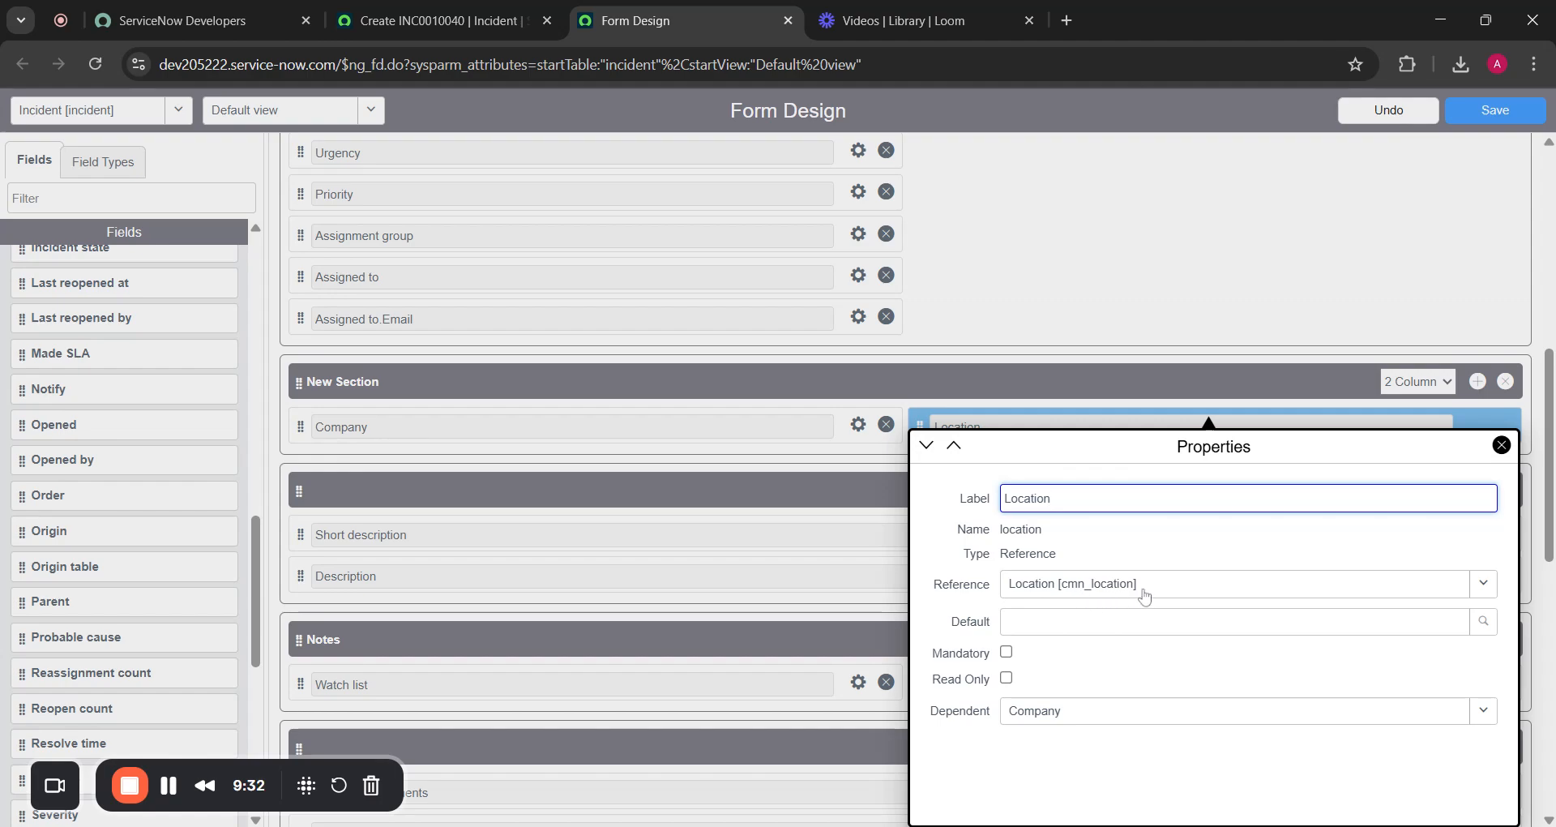
Leave Location's reference as Location [cmn_location] and close its Properties popup
click(1240, 584)
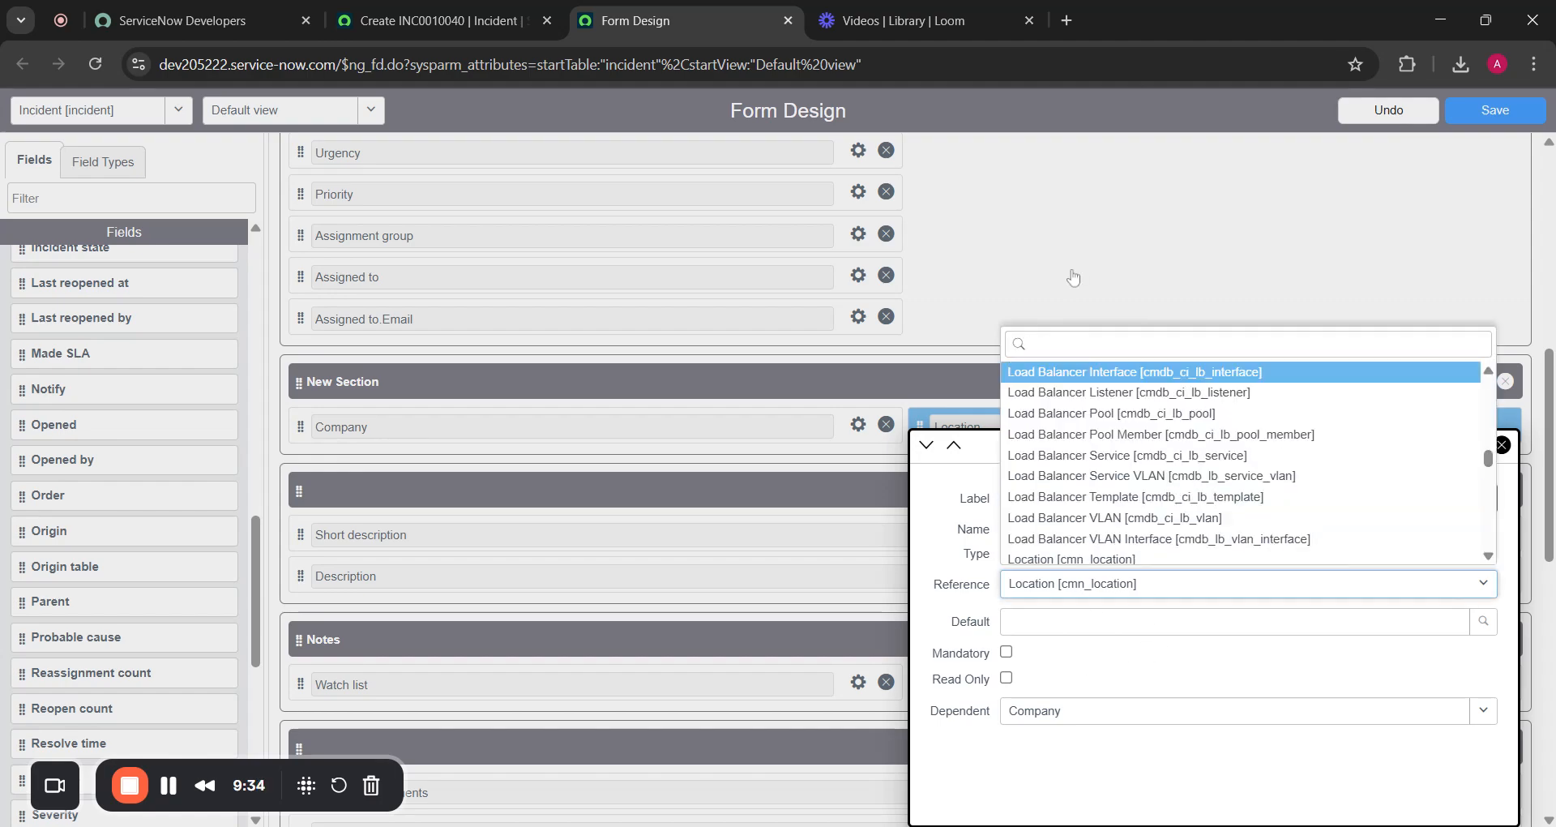
click(1073, 278)
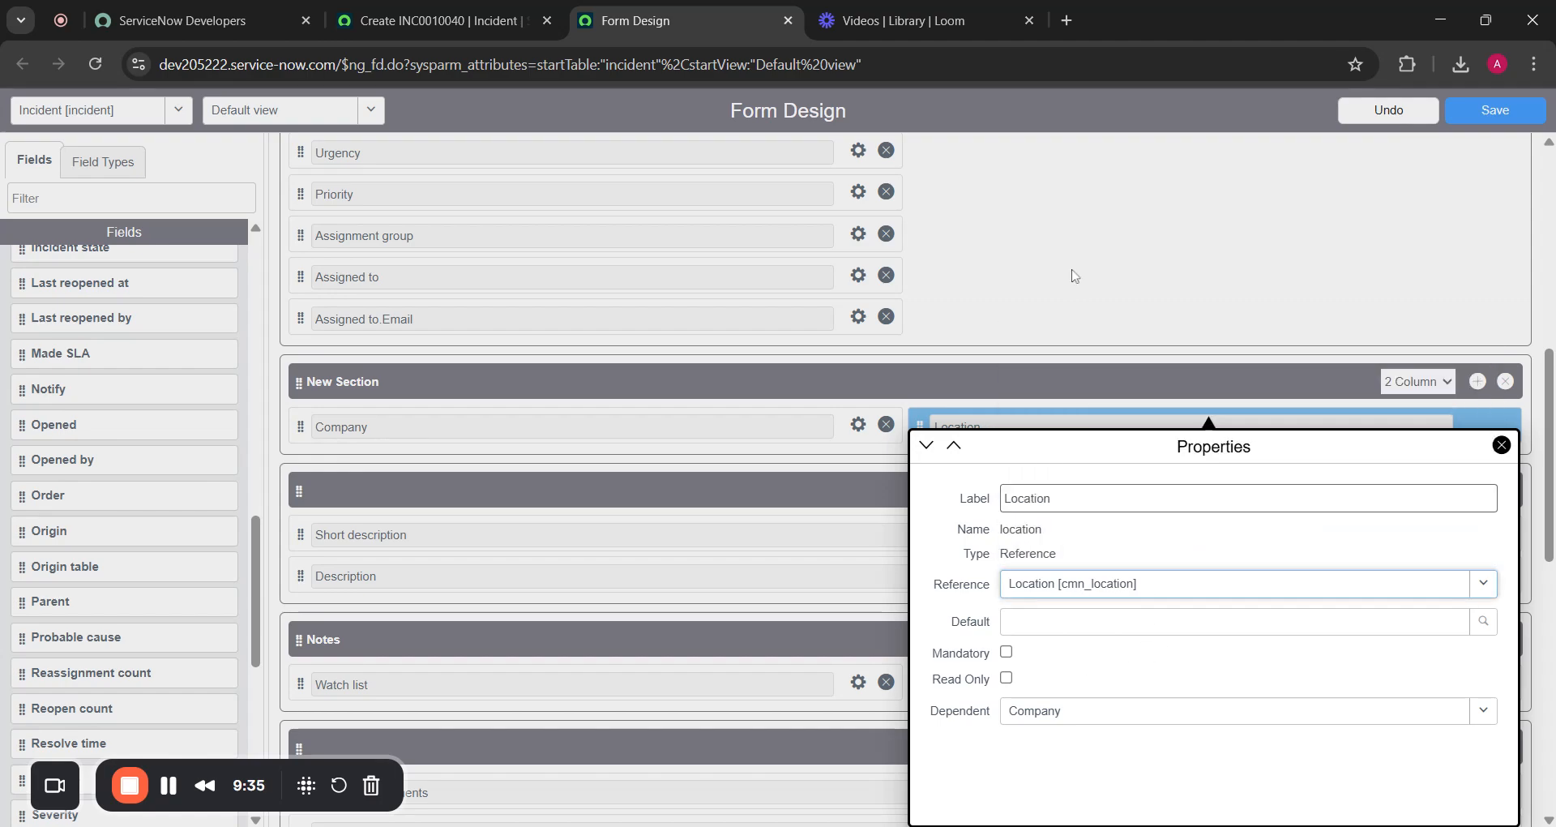
click(1502, 445)
scroll(507, 454, up, 8)
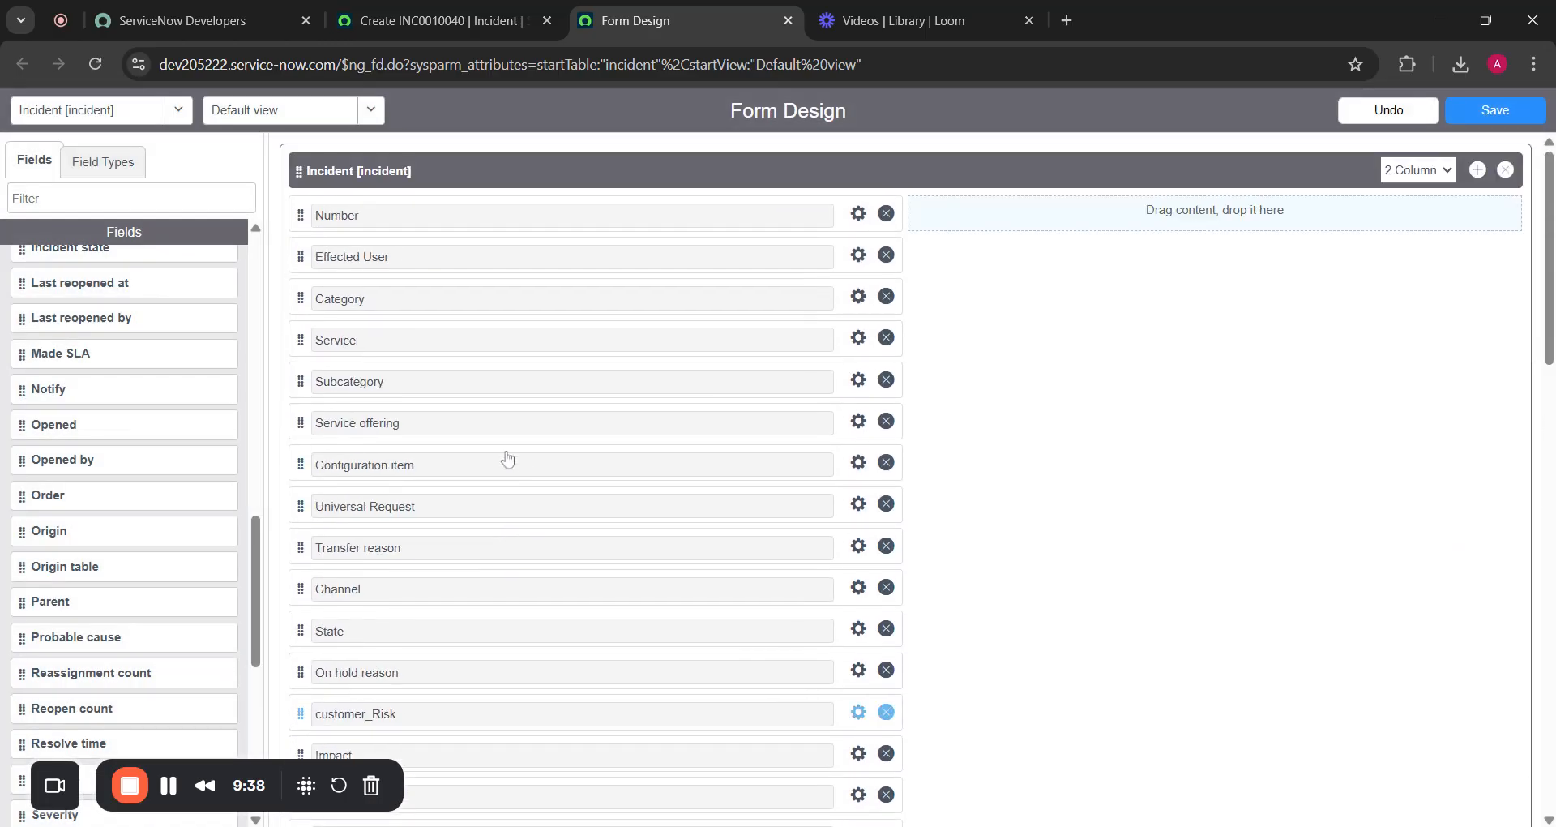